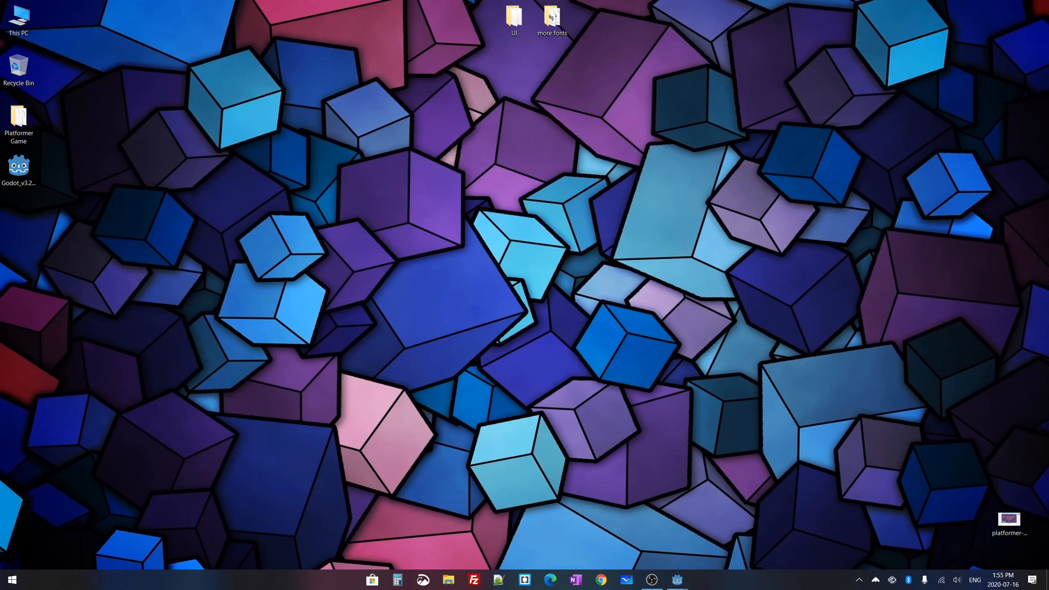
Step: Switch to the Godot Engine editor window with the Platformer Game project and view the Level1 scene
{"action": "mouse_move", "coordinate": [677, 580]}
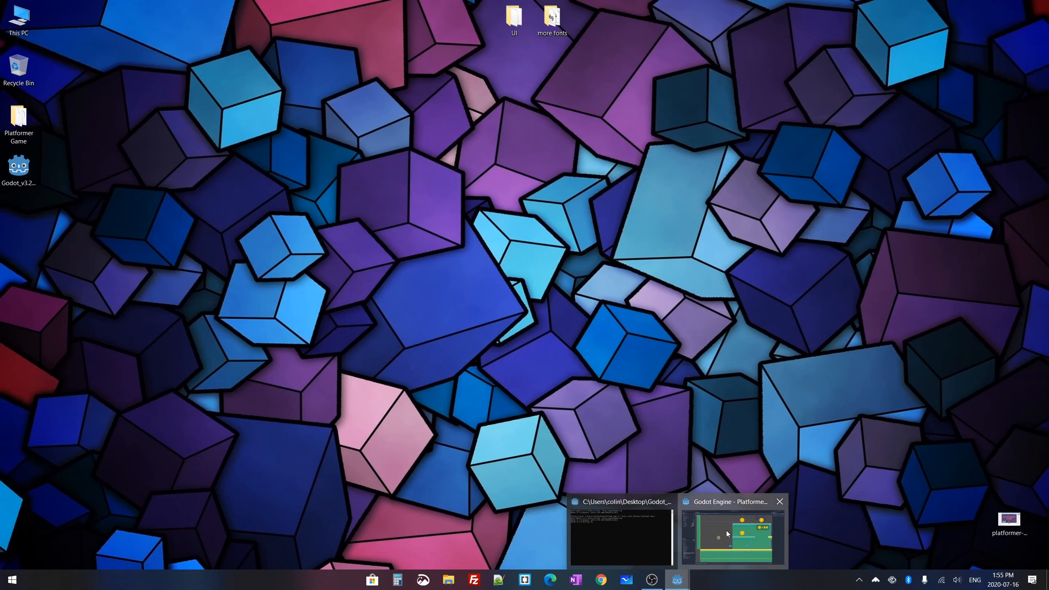
{"action": "left_click", "coordinate": [726, 534]}
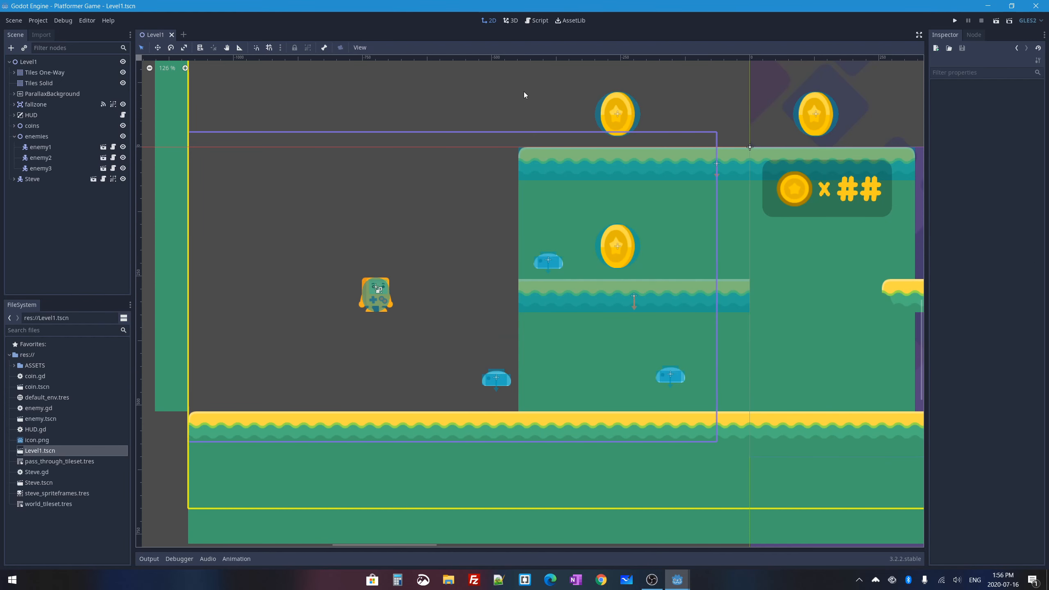
{"action": "middle_click_drag", "start_coordinate": [831, 246], "coordinate": [702, 253]}
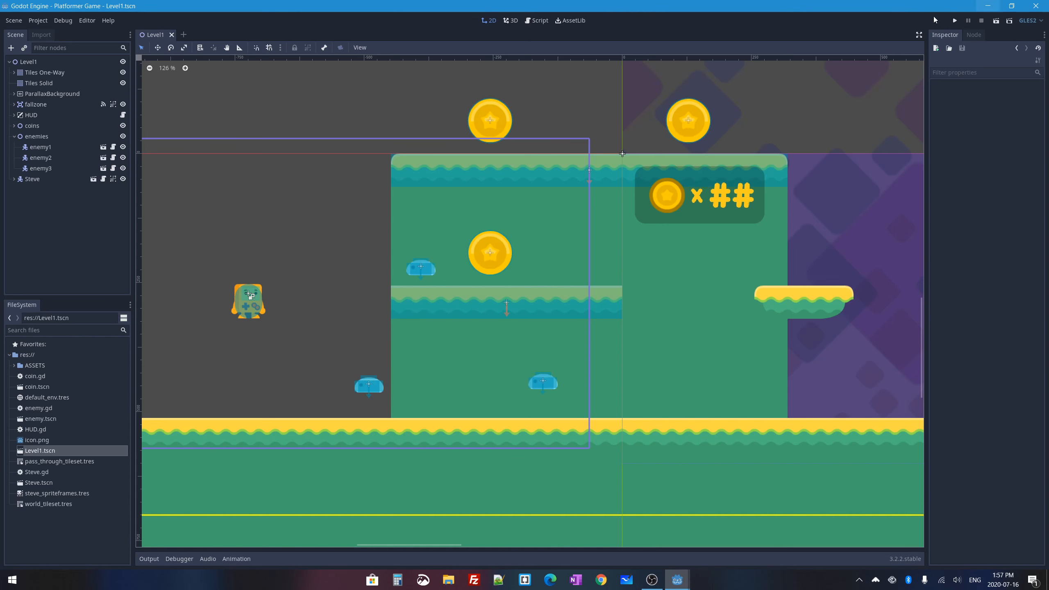
Step: Run the Level1 scene without defining a main scene, test the character's running and jumping among the enemies, and close the game
{"action": "left_click", "coordinate": [954, 20]}
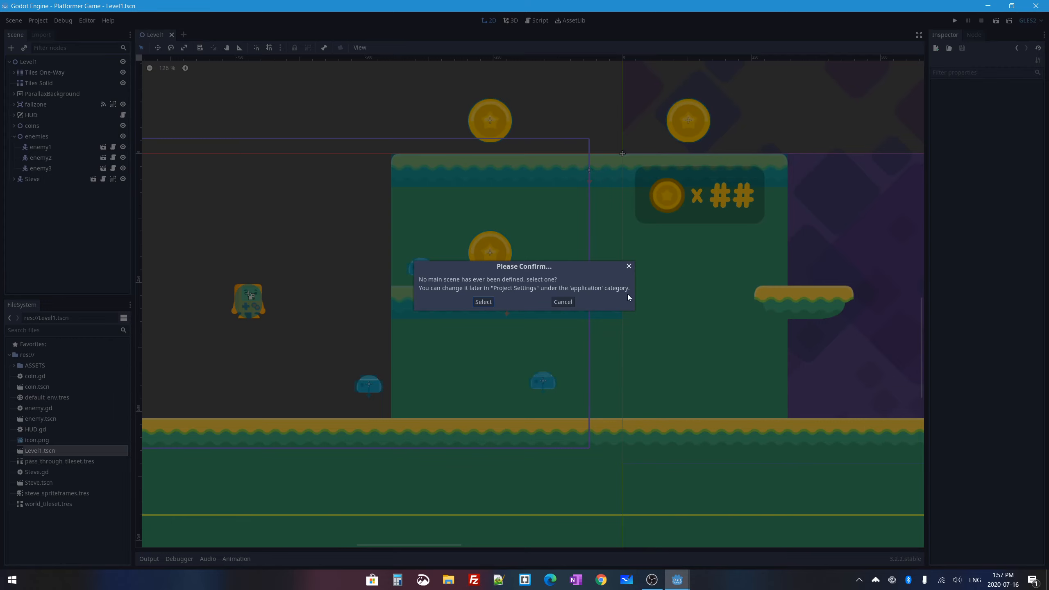
{"action": "left_click", "coordinate": [562, 301]}
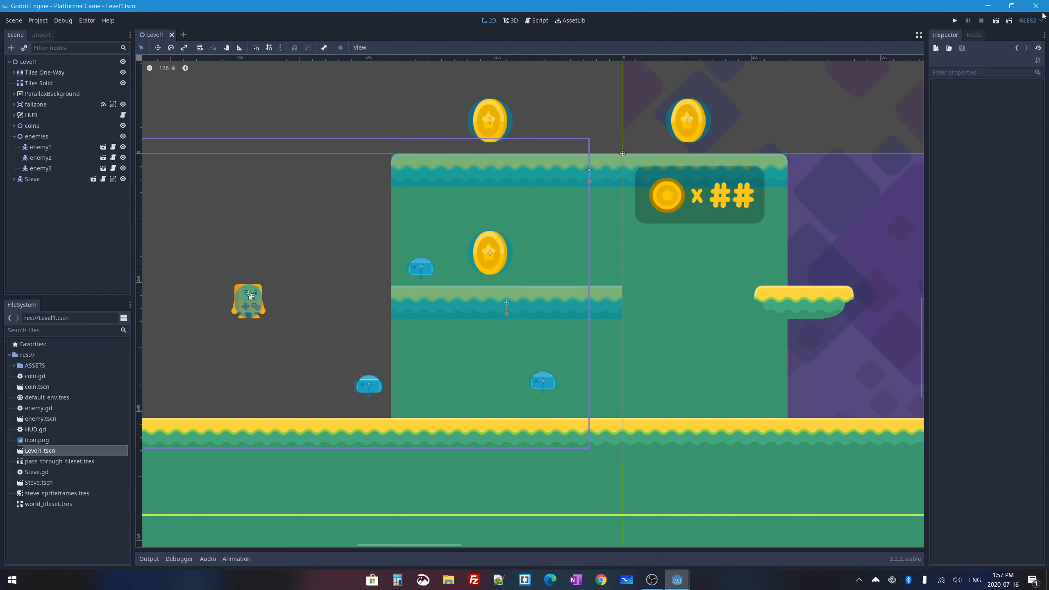
{"action": "key", "text": "F6"}
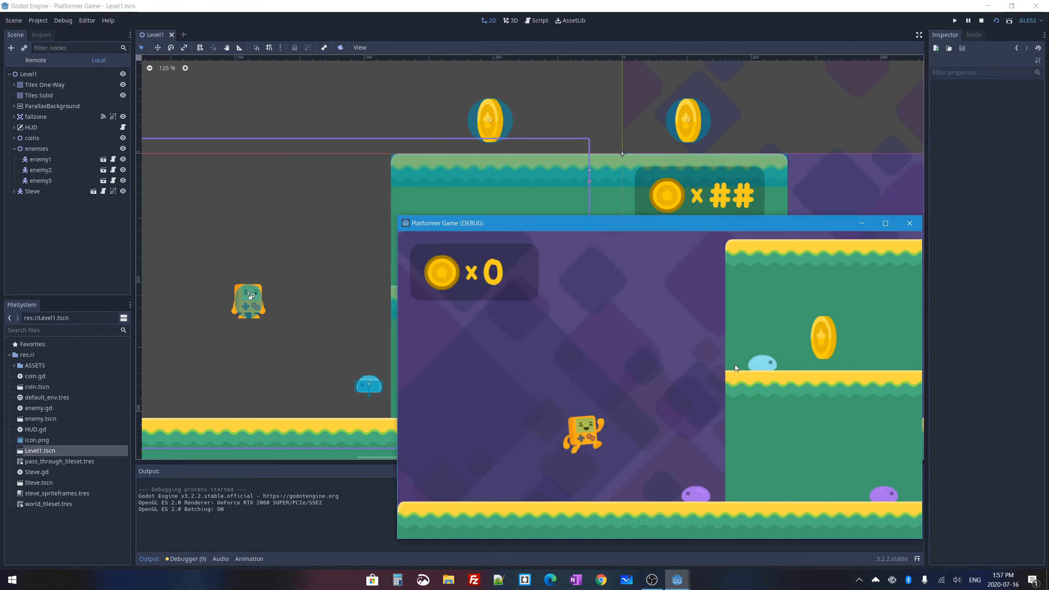
{"action": "key", "text": "space"}
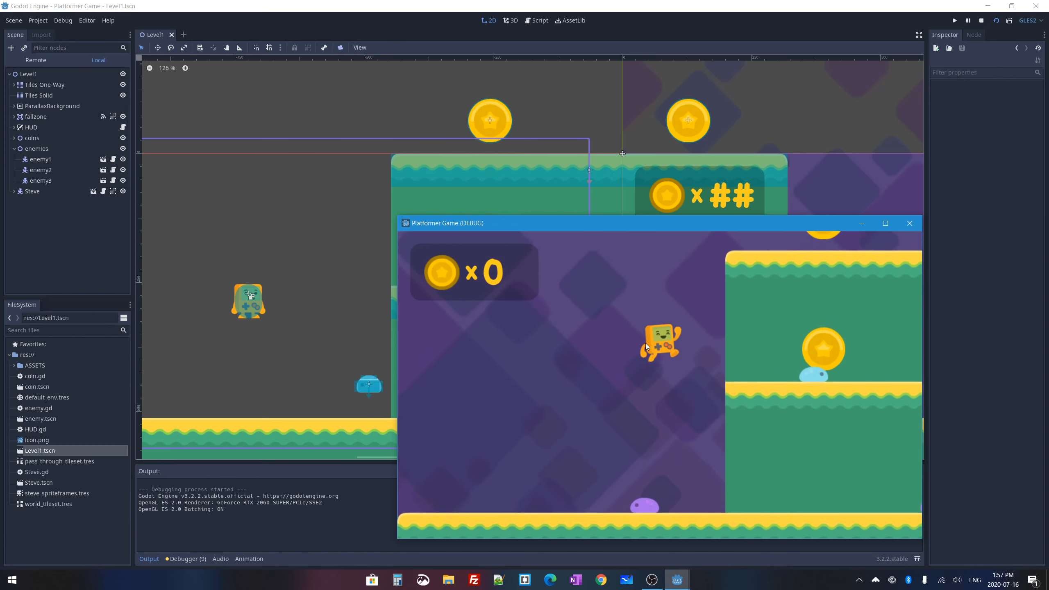
{"action": "key", "text": "Left"}
{"action": "key", "text": "Right"}
{"action": "key", "text": "space"}
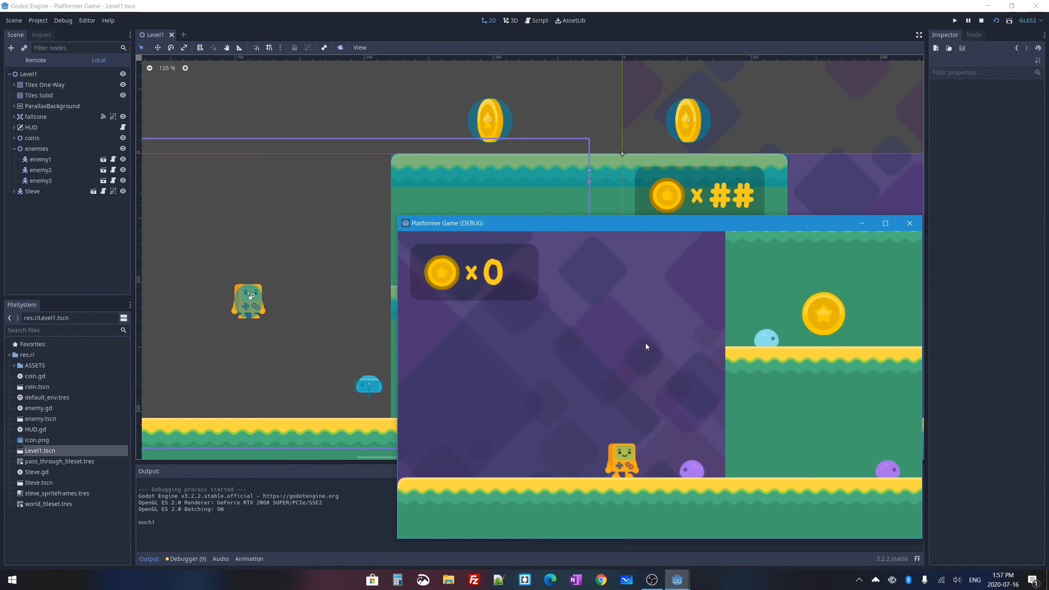
{"action": "key", "text": "space"}
{"action": "key", "text": "Right"}
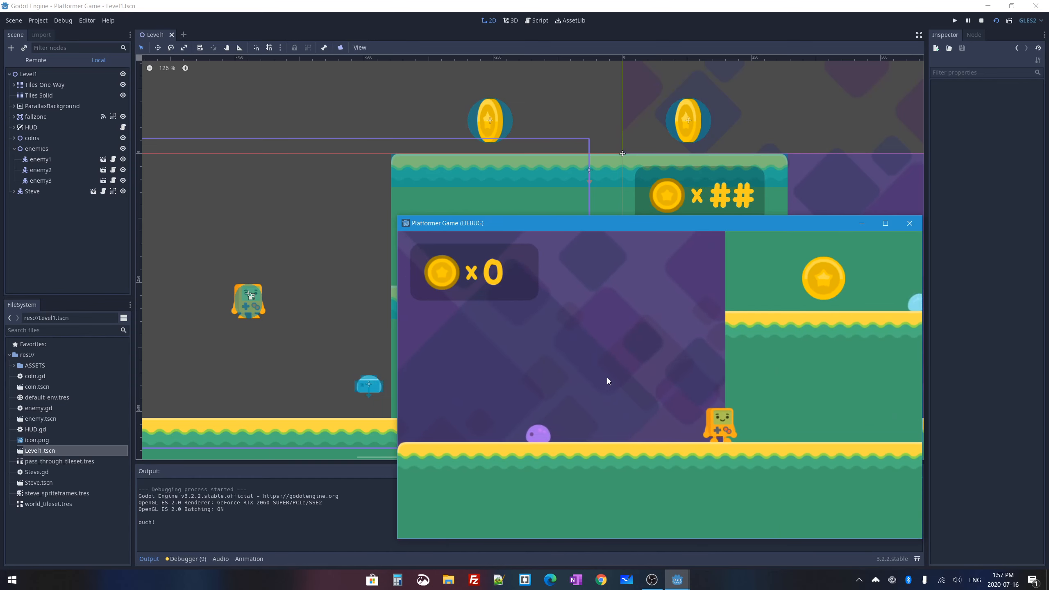
{"action": "key", "text": "Right"}
{"action": "key", "text": "space"}
{"action": "key", "text": "Right"}
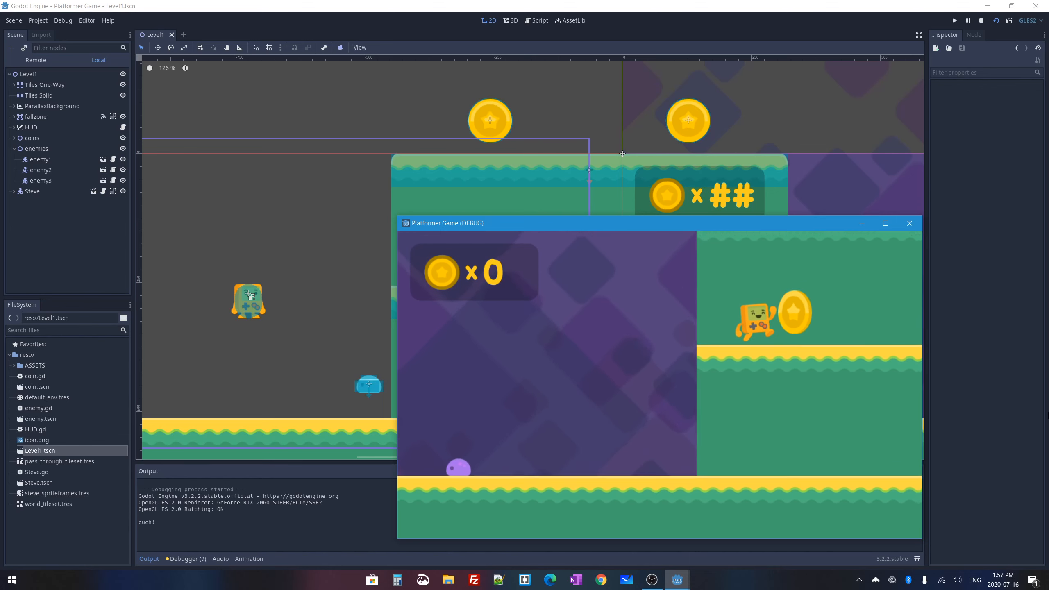
{"action": "key", "text": "Left"}
{"action": "key", "text": "space"}
{"action": "key", "text": "Right"}
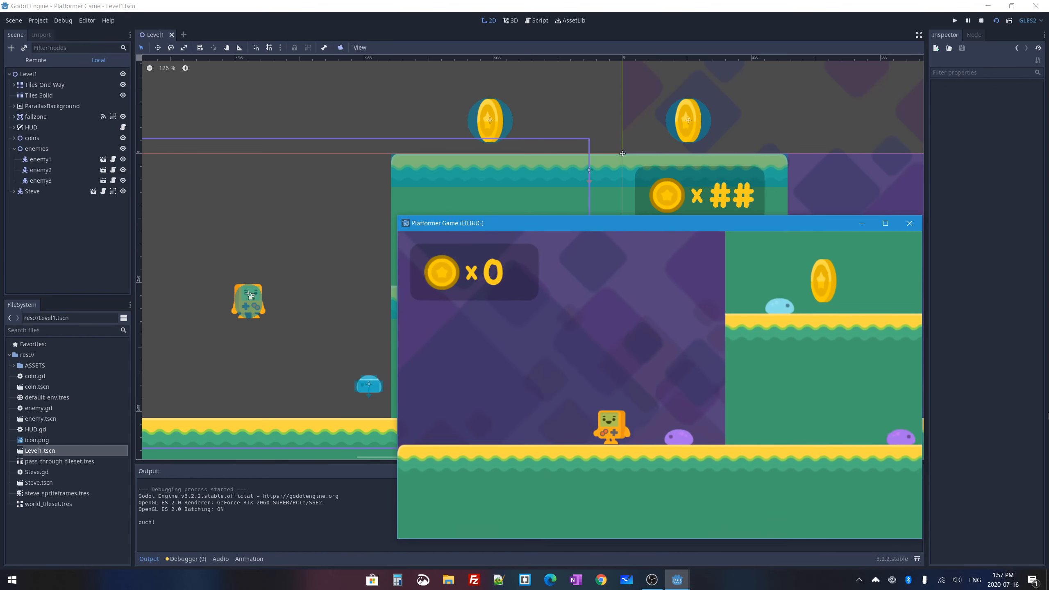
{"action": "left_click", "coordinate": [910, 227]}
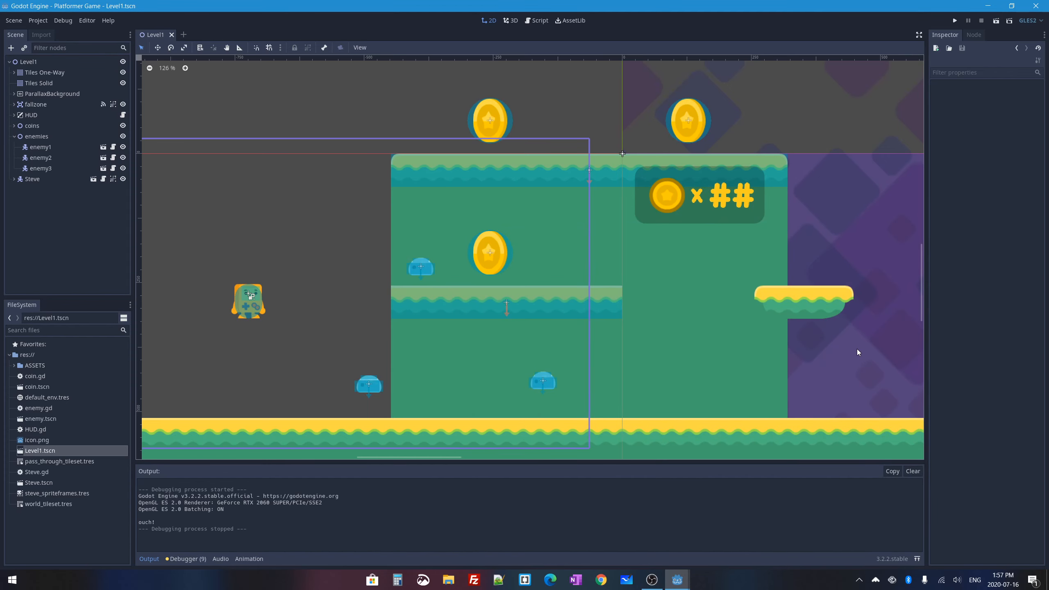
Step: Create a new scene with a User Interface root node and compare its viewport frame with the one in Level1
{"action": "left_click", "coordinate": [184, 34]}
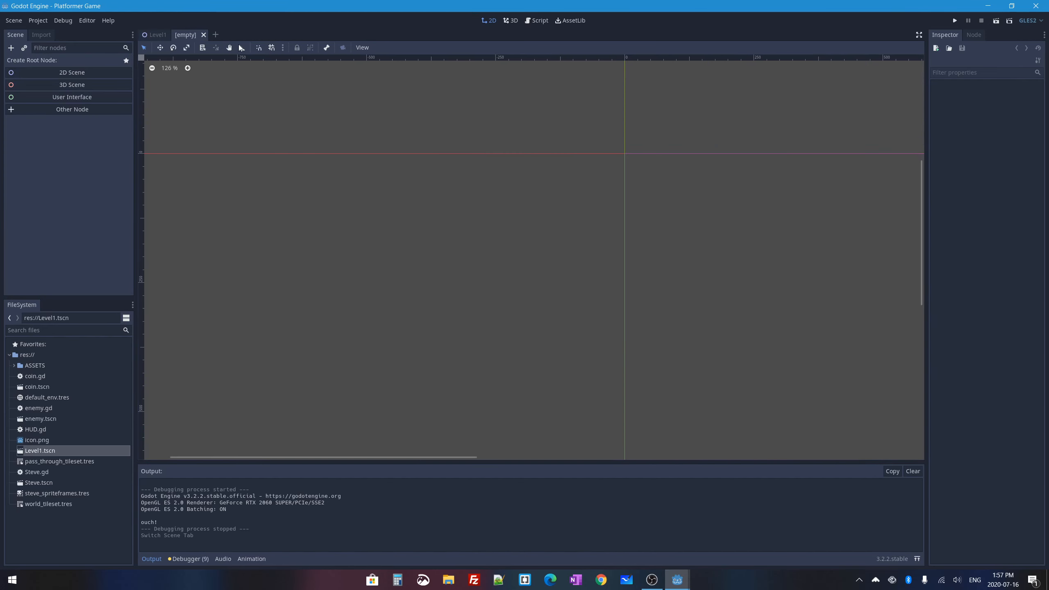
{"action": "middle_click_drag", "start_coordinate": [738, 272], "coordinate": [323, 225]}
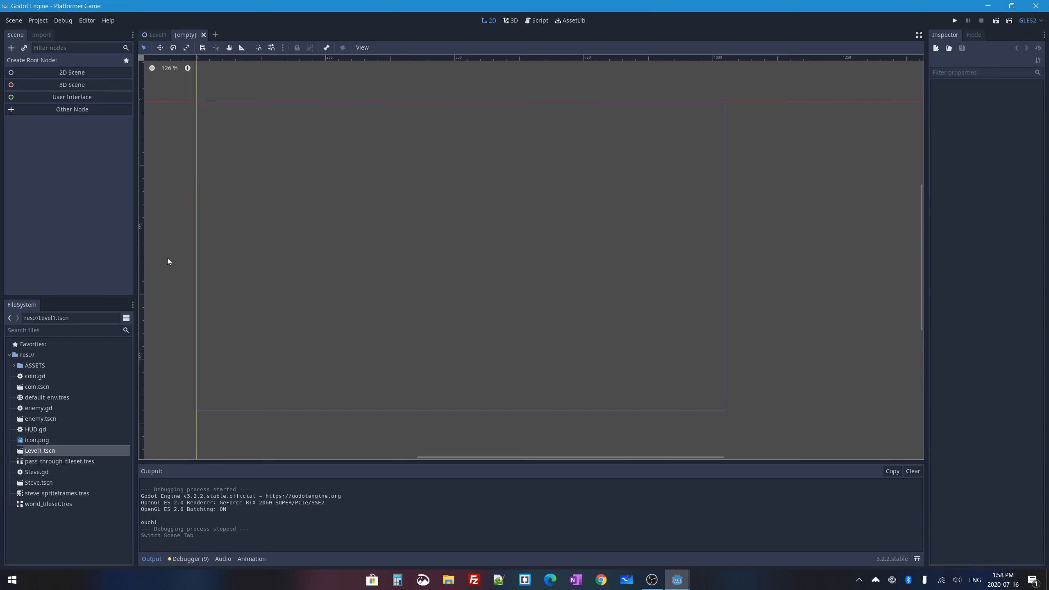
{"action": "left_click", "coordinate": [65, 96]}
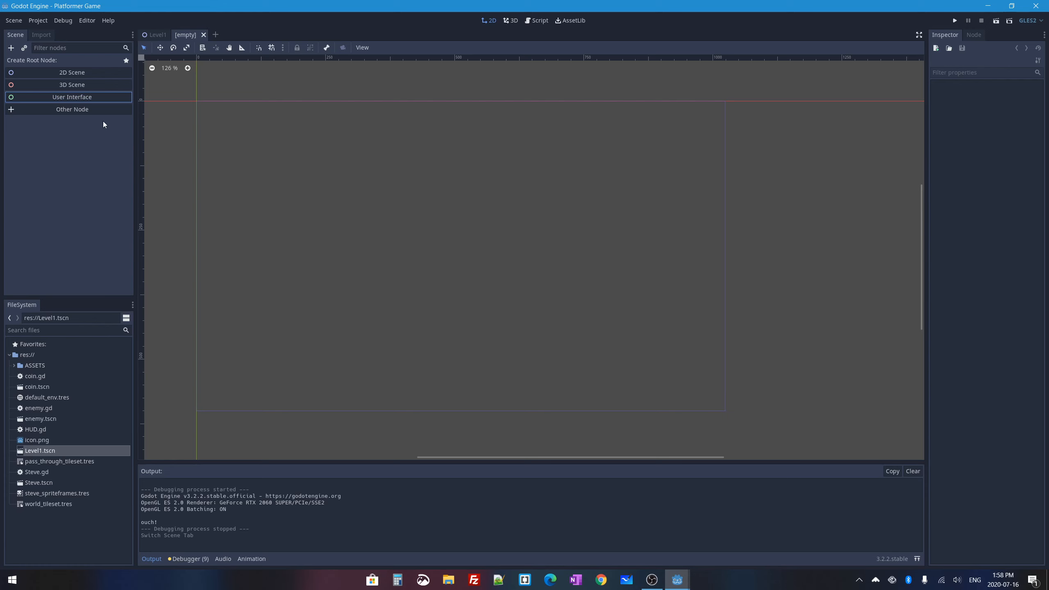
{"action": "left_click", "coordinate": [66, 98]}
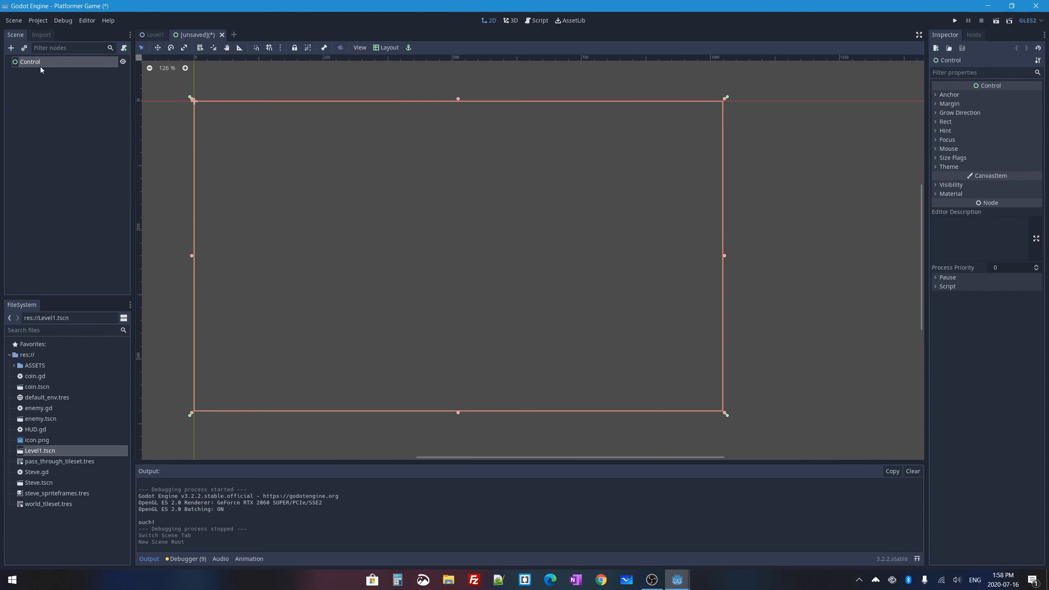
{"action": "left_click", "coordinate": [151, 35]}
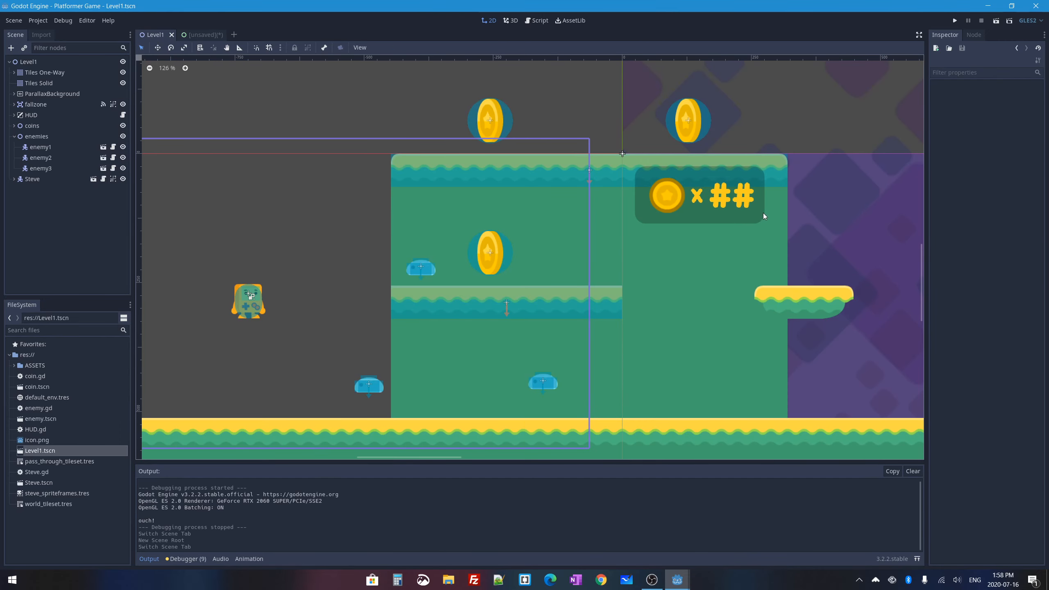
{"action": "middle_click_drag", "start_coordinate": [775, 198], "coordinate": [479, 209]}
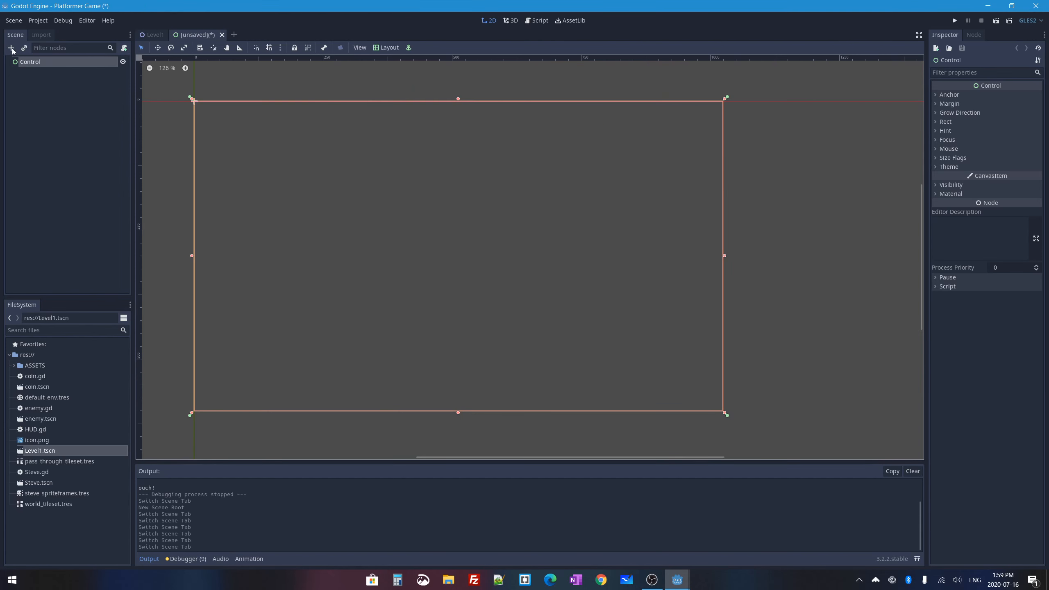
Step: Add a ColorRect node under the root Control and stretch it from the origin across most of the viewport frame
{"action": "left_click", "coordinate": [10, 48]}
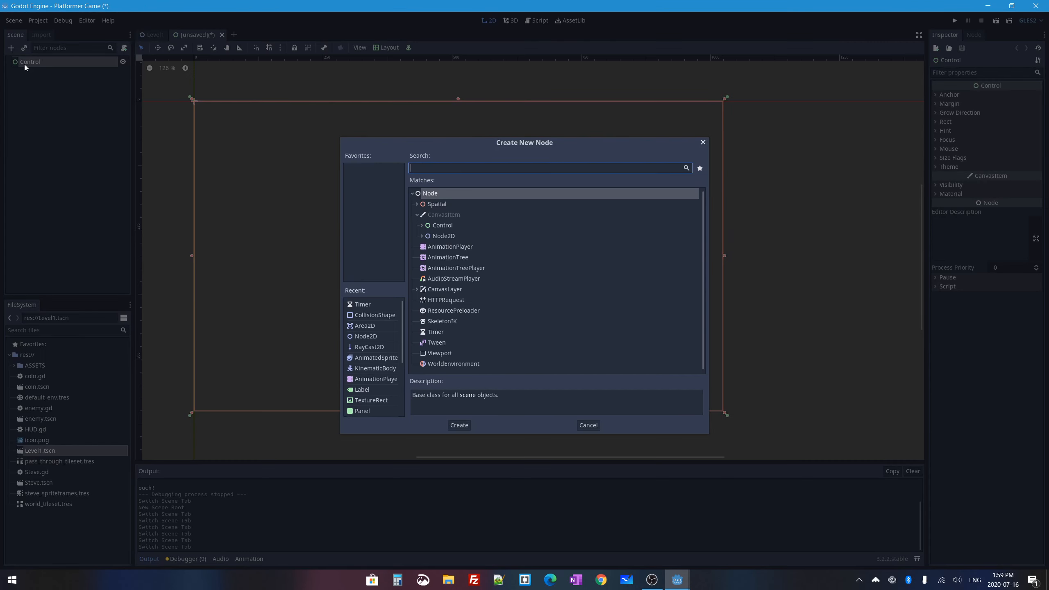
{"action": "left_click", "coordinate": [422, 226]}
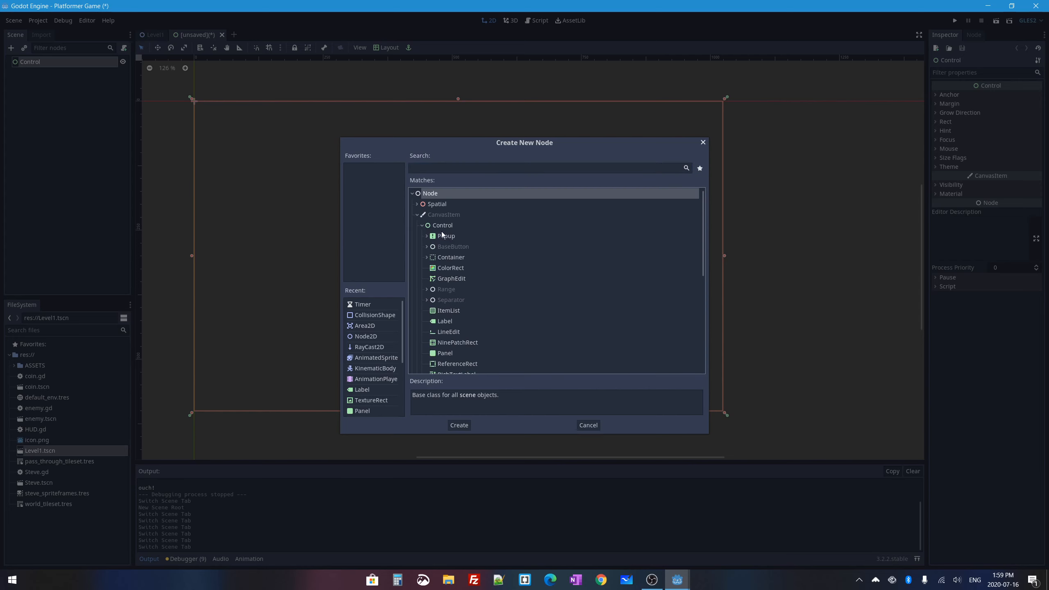
{"action": "scroll", "coordinate": [489, 237], "scroll_direction": "down", "scroll_amount": 5}
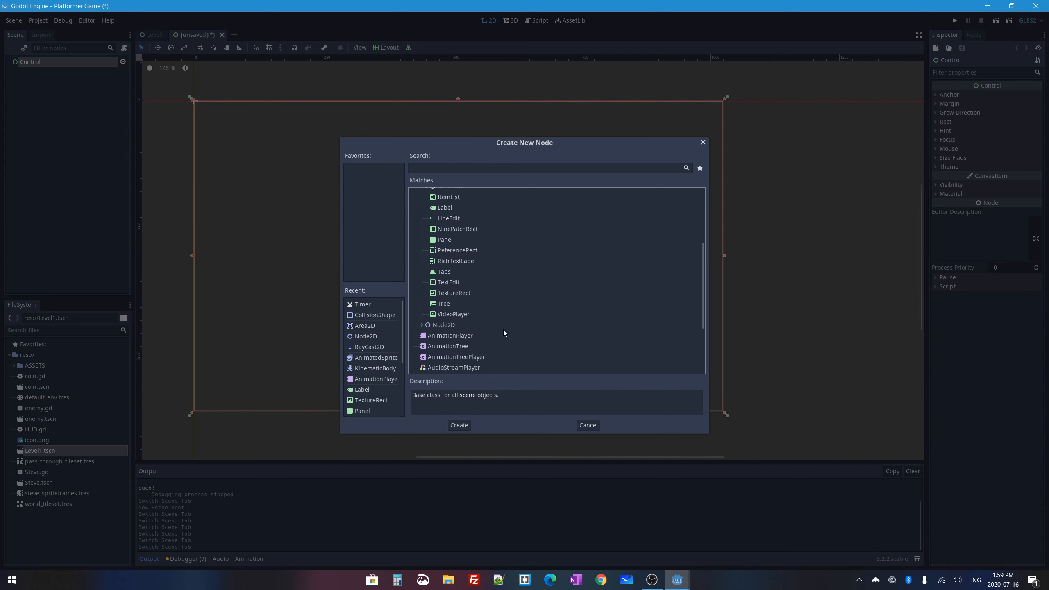
{"action": "scroll", "coordinate": [503, 330], "scroll_direction": "up", "scroll_amount": 2}
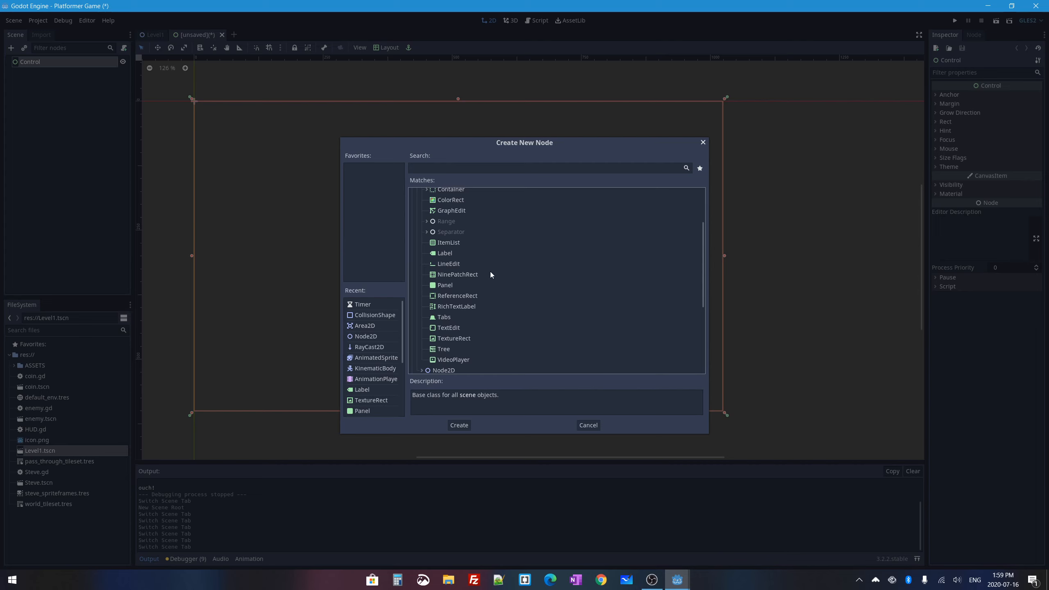
{"action": "scroll", "coordinate": [484, 255], "scroll_direction": "up", "scroll_amount": 3}
{"action": "left_click", "coordinate": [435, 167]}
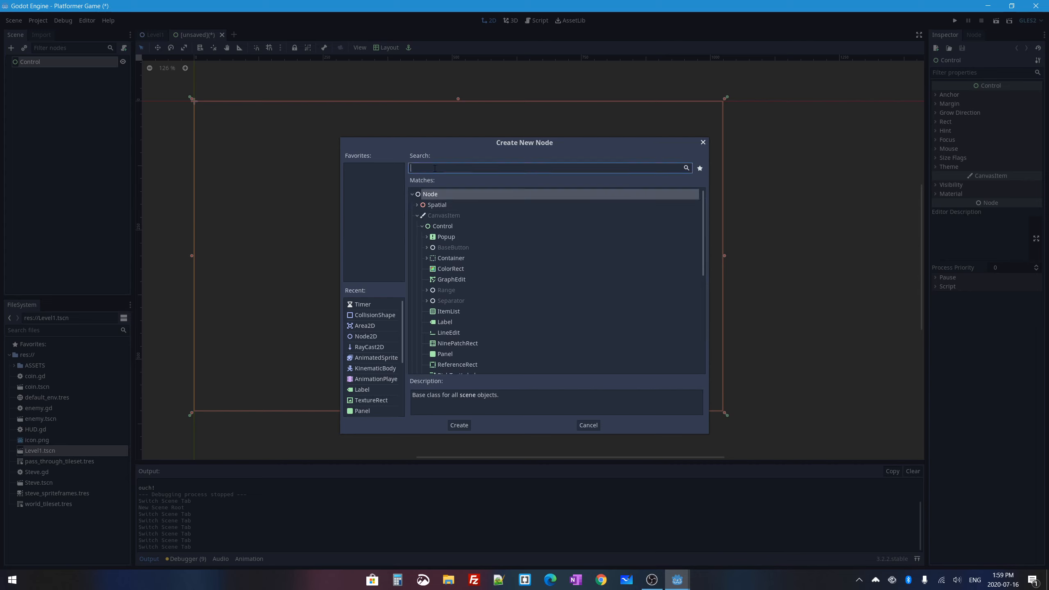
{"action": "type", "text": "color"}
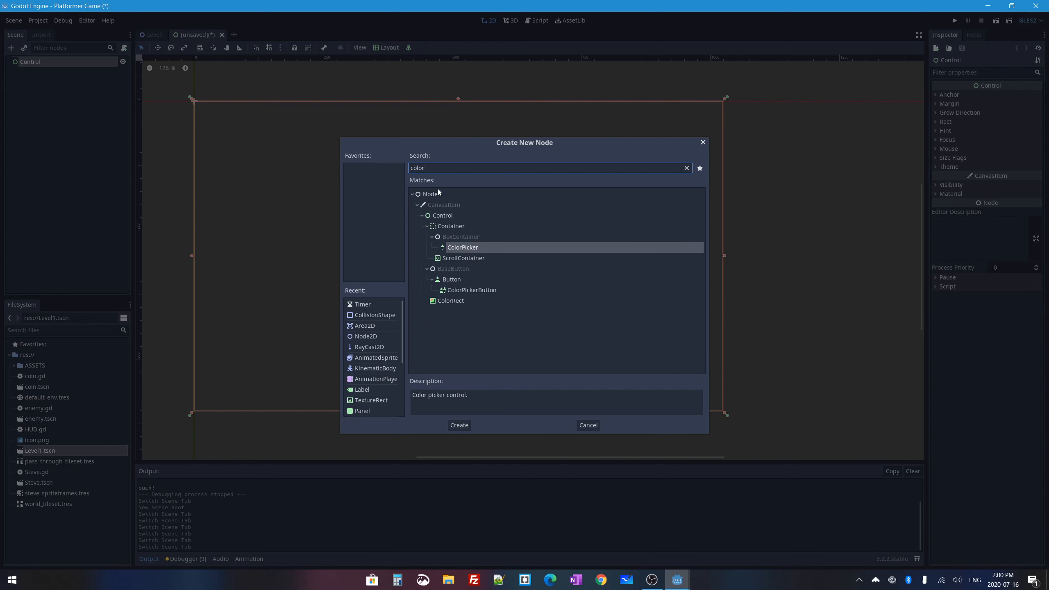
{"action": "left_click", "coordinate": [450, 302]}
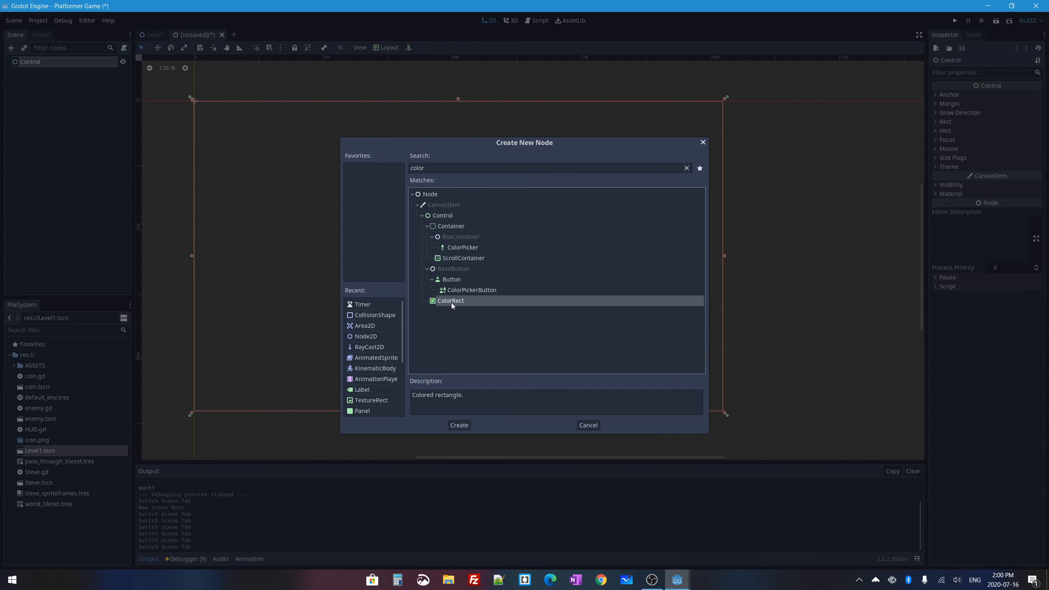
{"action": "left_click", "coordinate": [457, 427]}
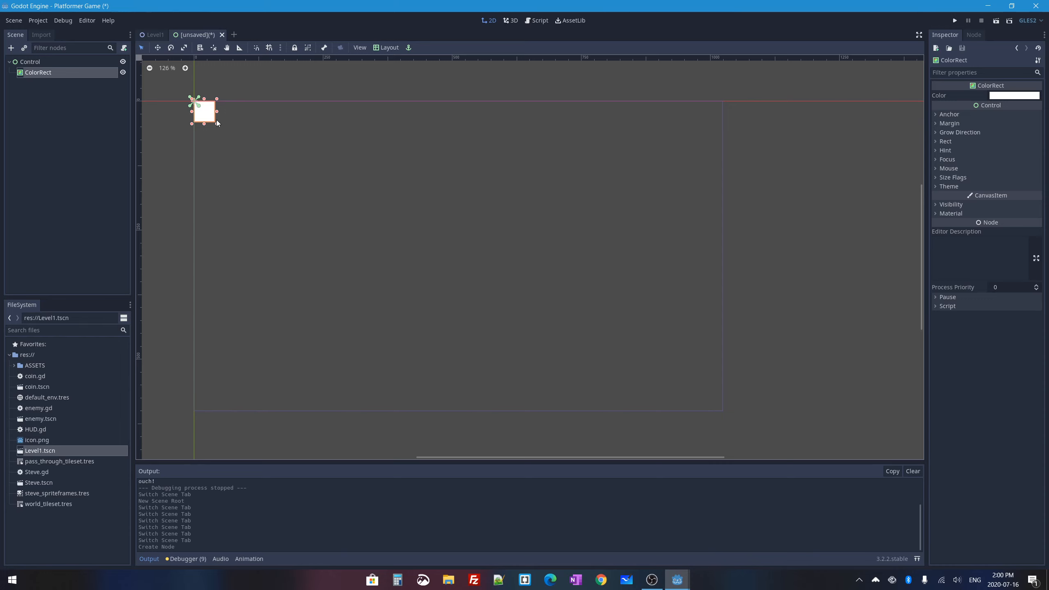
{"action": "left_click_drag", "start_coordinate": [217, 124], "coordinate": [714, 376]}
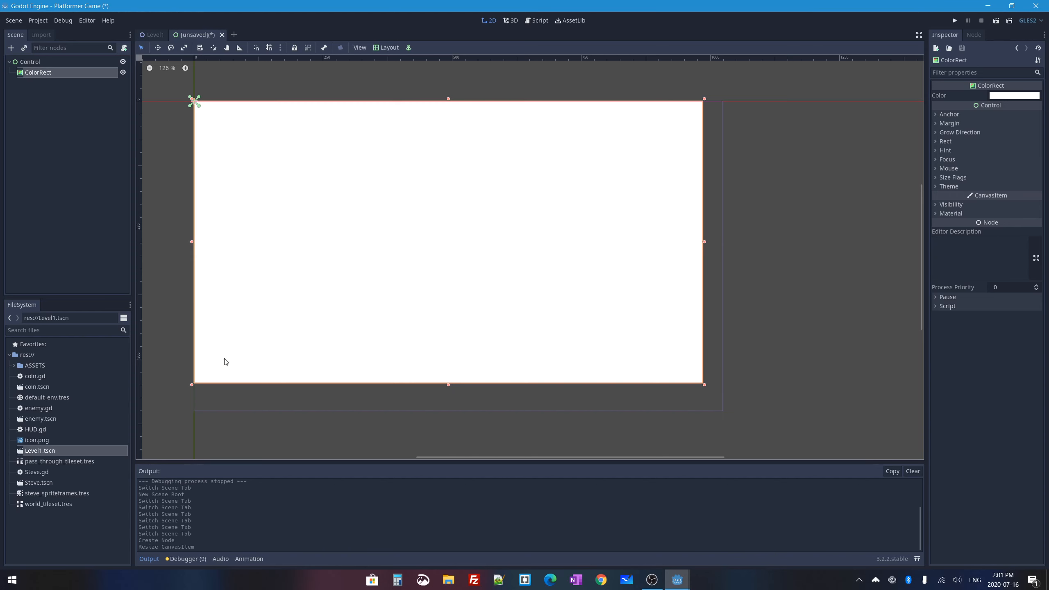
Step: Run the Level1 scene to check the size of the game window, and close the game
{"action": "left_click", "coordinate": [153, 35]}
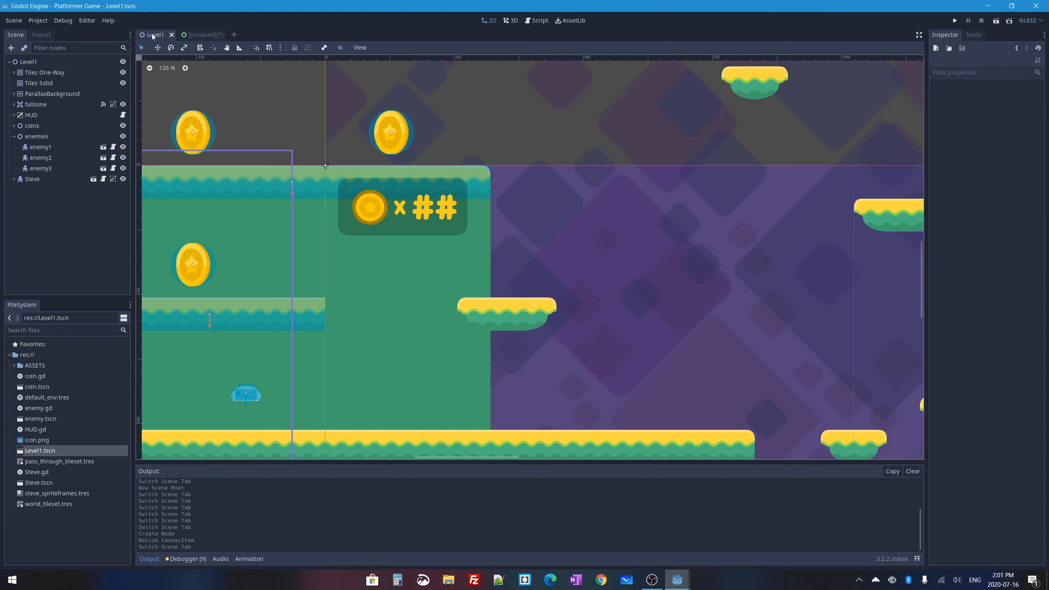
{"action": "left_click", "coordinate": [996, 20]}
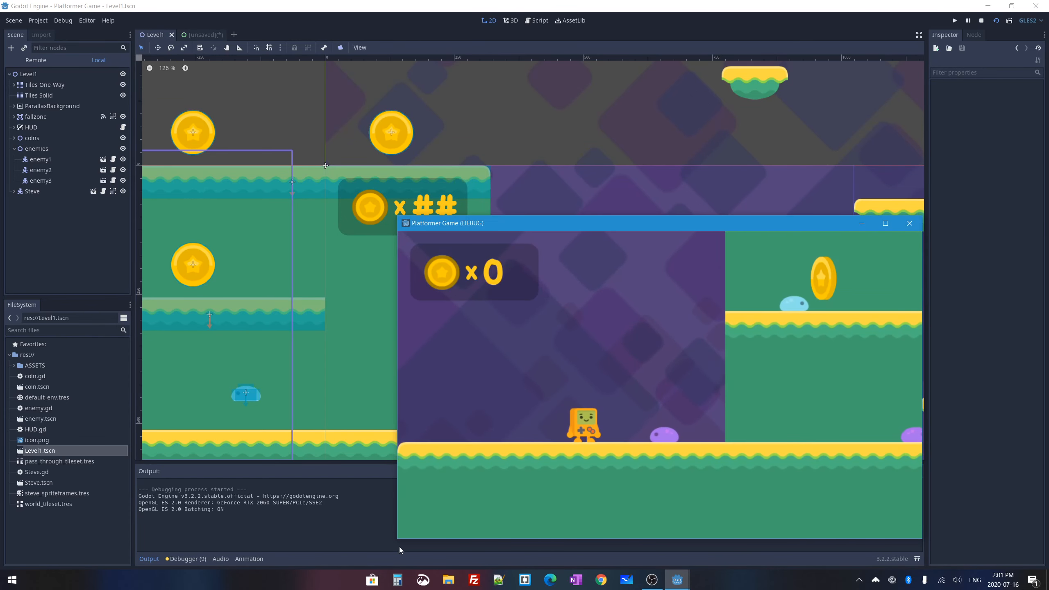
{"action": "left_click", "coordinate": [919, 226]}
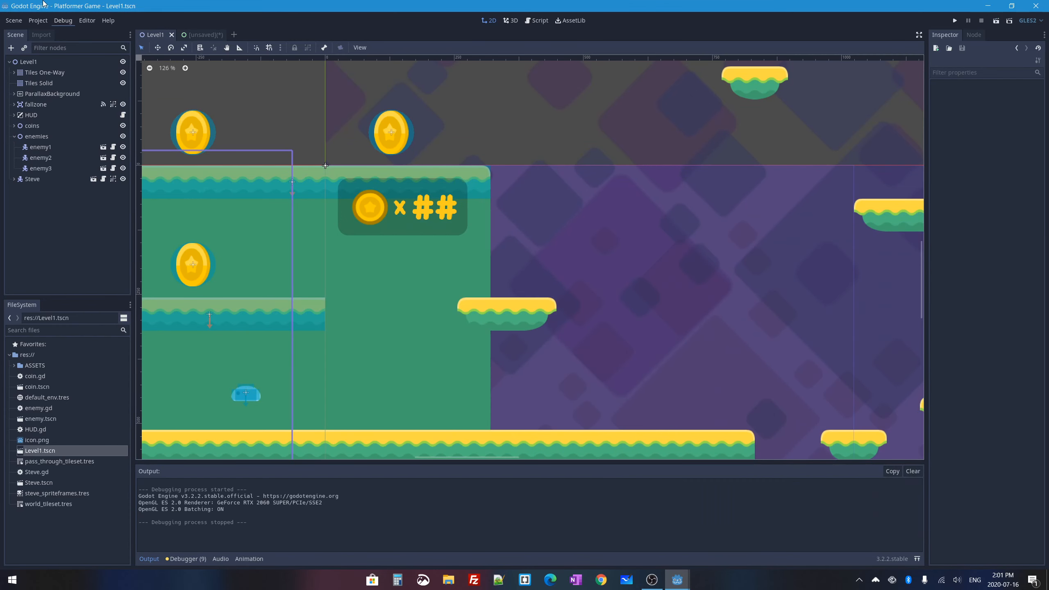
Step: Examine the window width and height under Display in the Project Settings, and close the settings
{"action": "left_click", "coordinate": [42, 20]}
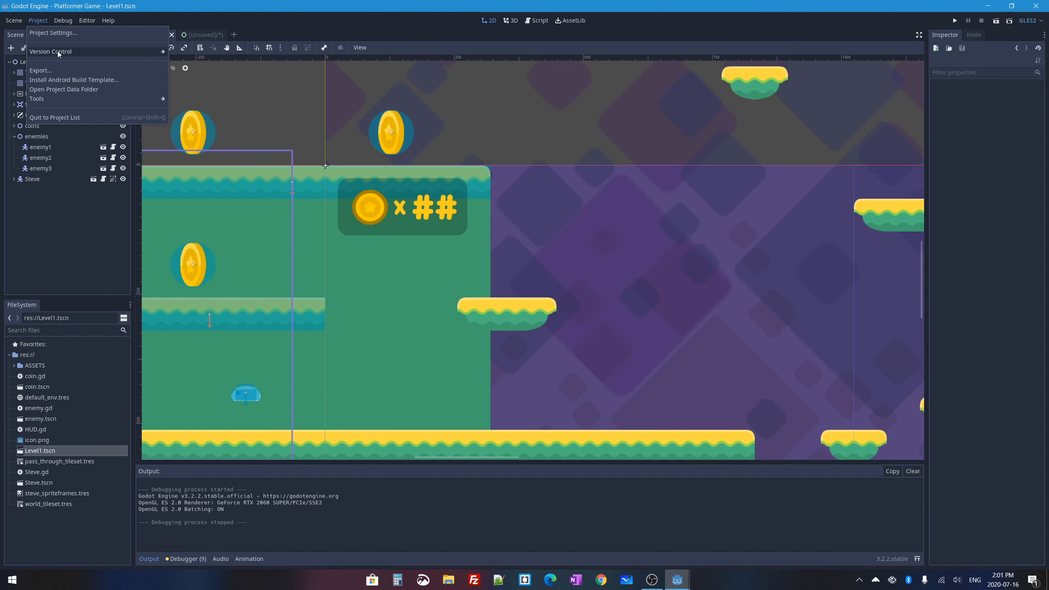
{"action": "left_click", "coordinate": [60, 33]}
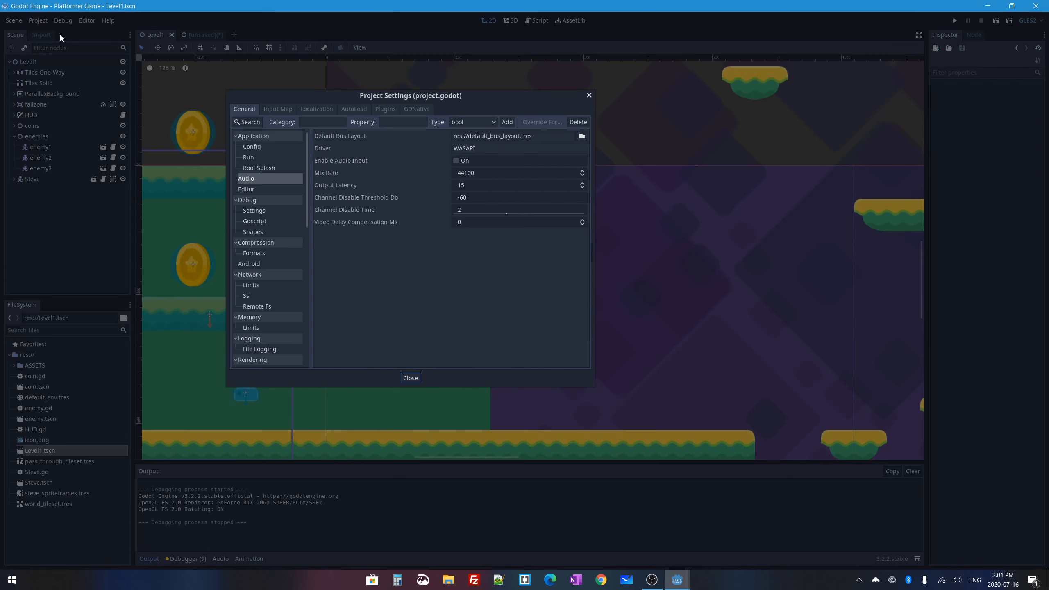
{"action": "left_click", "coordinate": [274, 109]}
{"action": "left_click", "coordinate": [316, 108]}
{"action": "left_click", "coordinate": [233, 109]}
{"action": "left_click_drag", "start_coordinate": [309, 141], "coordinate": [305, 242]}
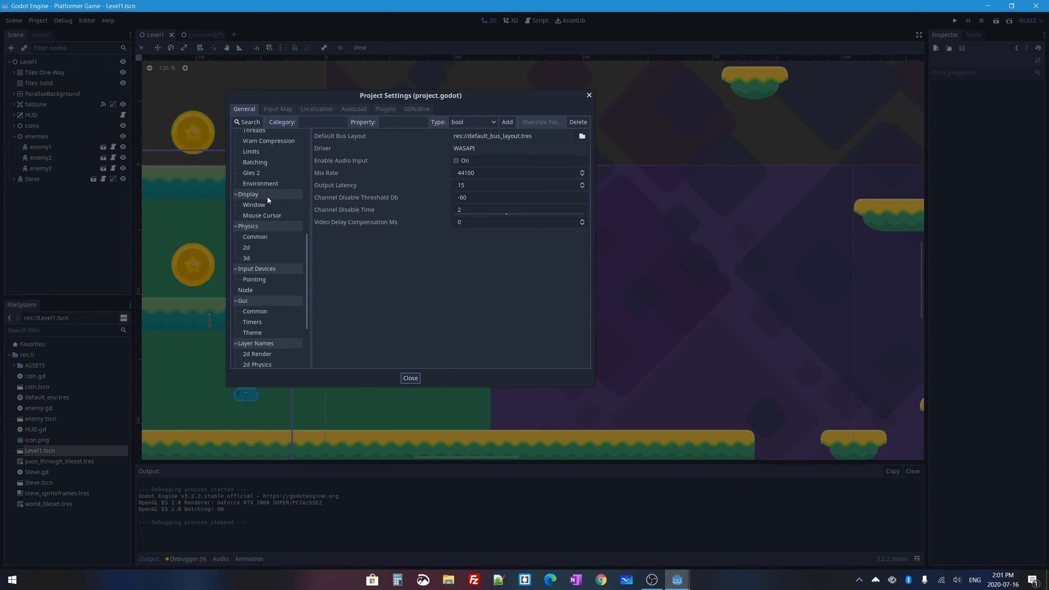
{"action": "left_click", "coordinate": [253, 204]}
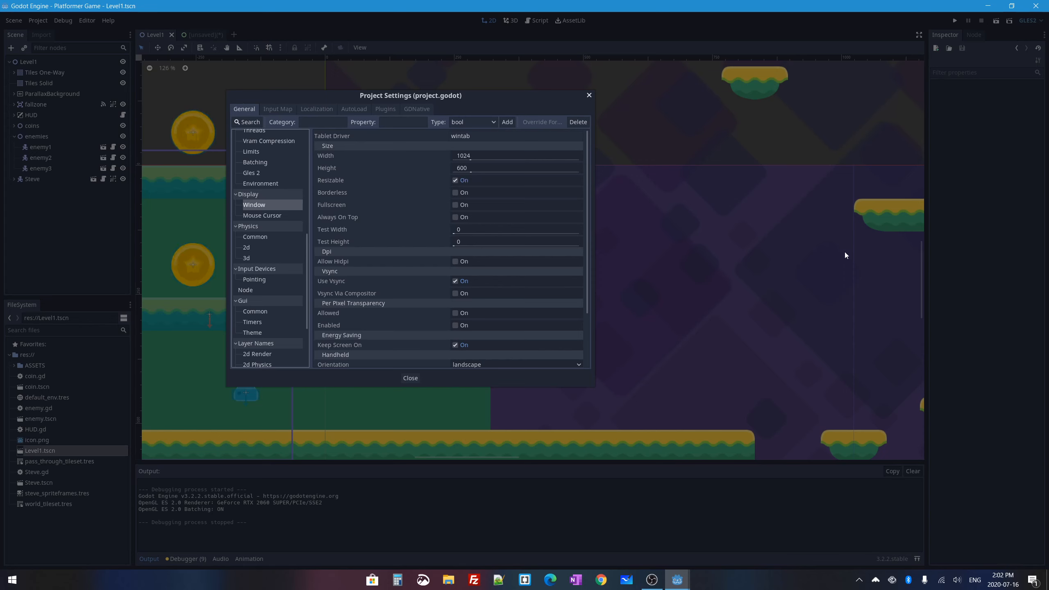
{"action": "left_click", "coordinate": [410, 379]}
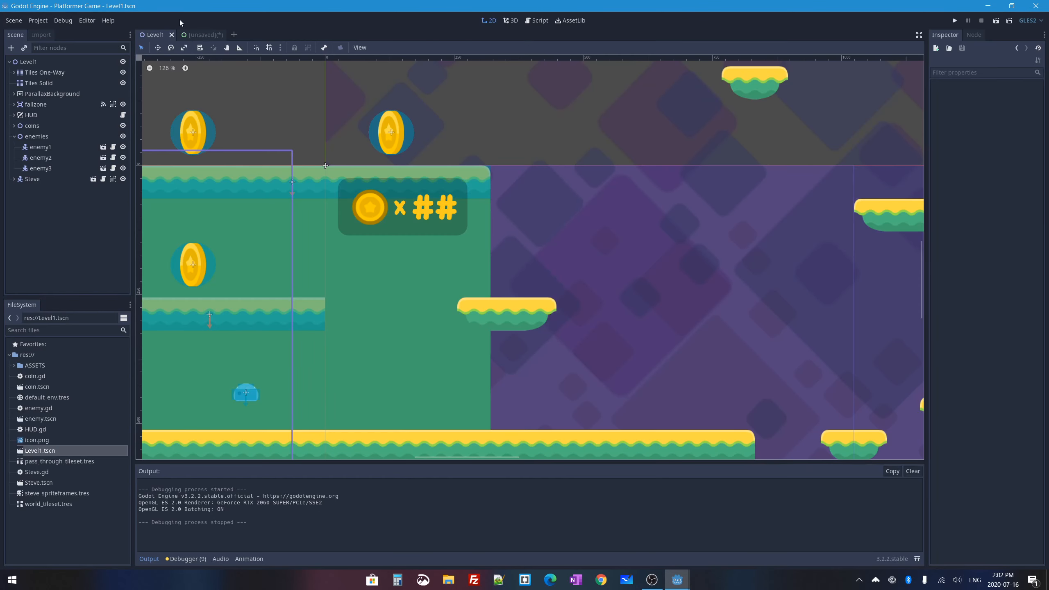
Step: Set the ColorRect's Rect size to 1024 by 600 in the unsaved user interface scene
{"action": "left_click", "coordinate": [200, 34]}
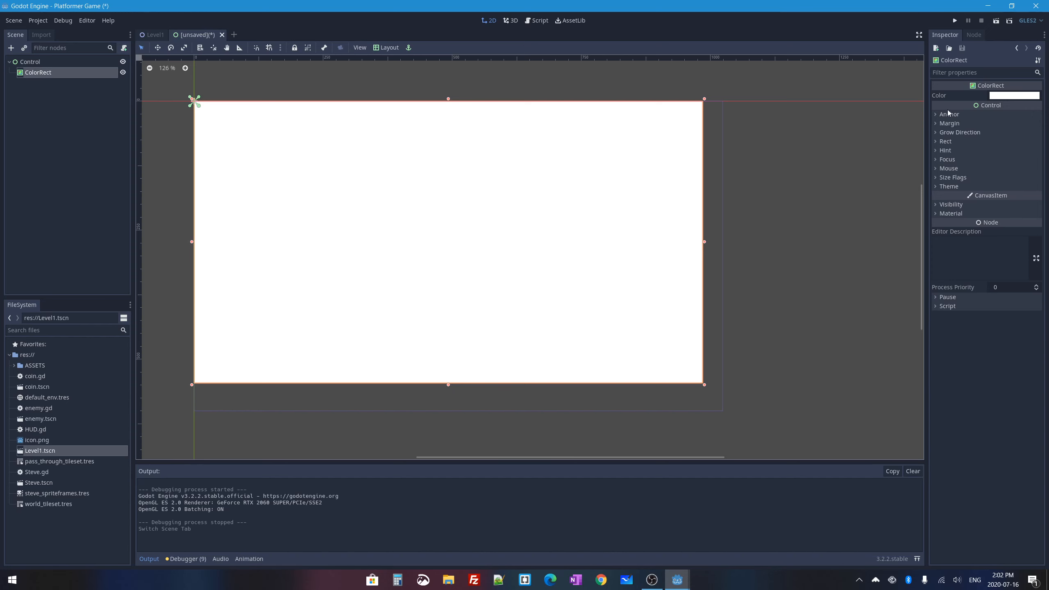
{"action": "left_click", "coordinate": [937, 141]}
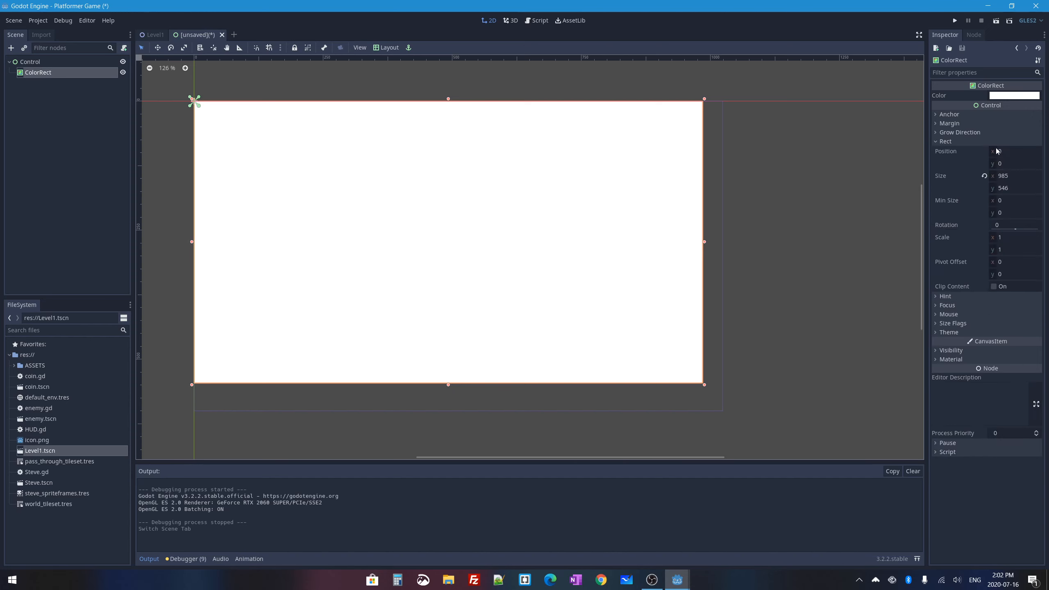
{"action": "left_click", "coordinate": [1006, 177]}
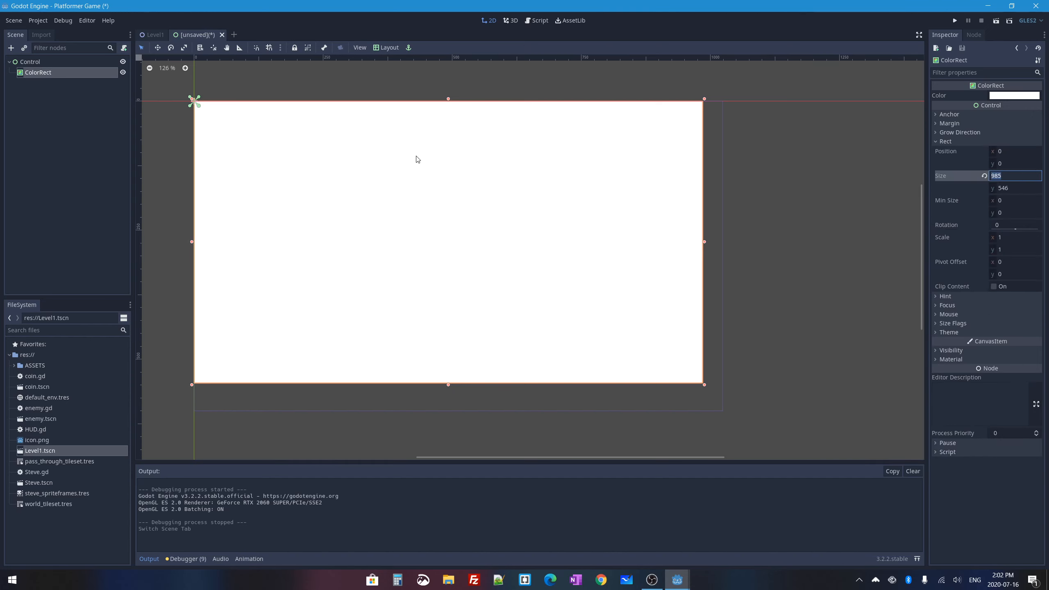
{"action": "type", "text": "1024"}
{"action": "key", "text": "Tab"}
{"action": "type", "text": "600"}
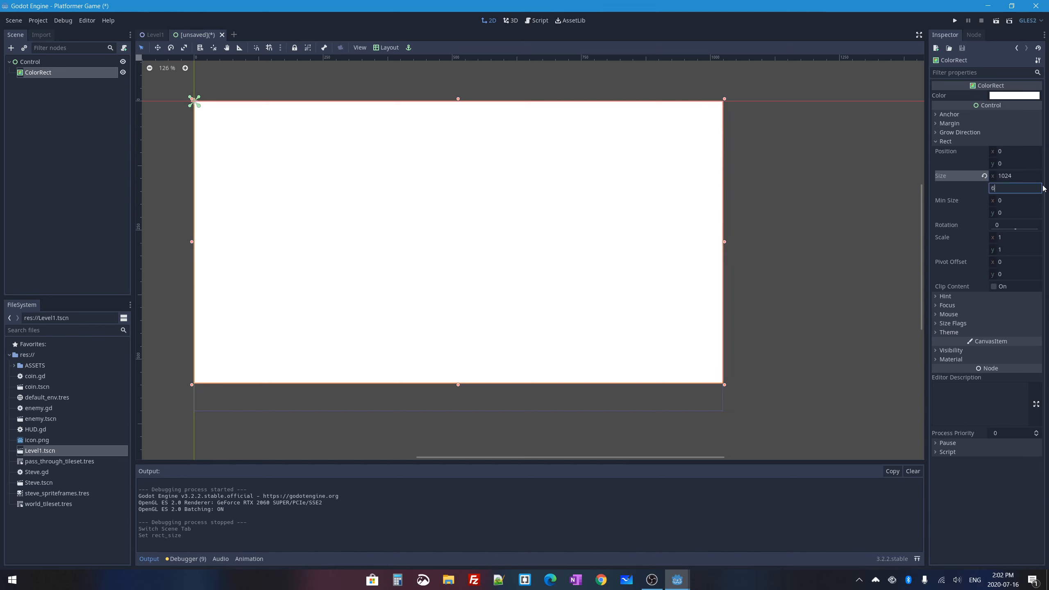
{"action": "key", "text": "Return"}
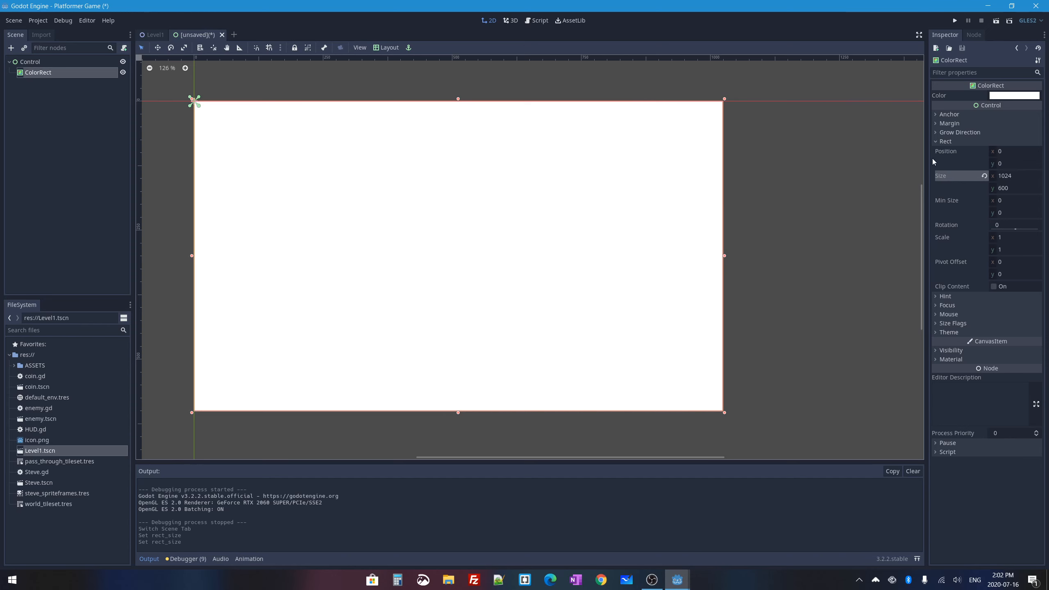
Step: Change the ColorRect's fill to a dark blue-purple and deselect it
{"action": "left_click", "coordinate": [1020, 96]}
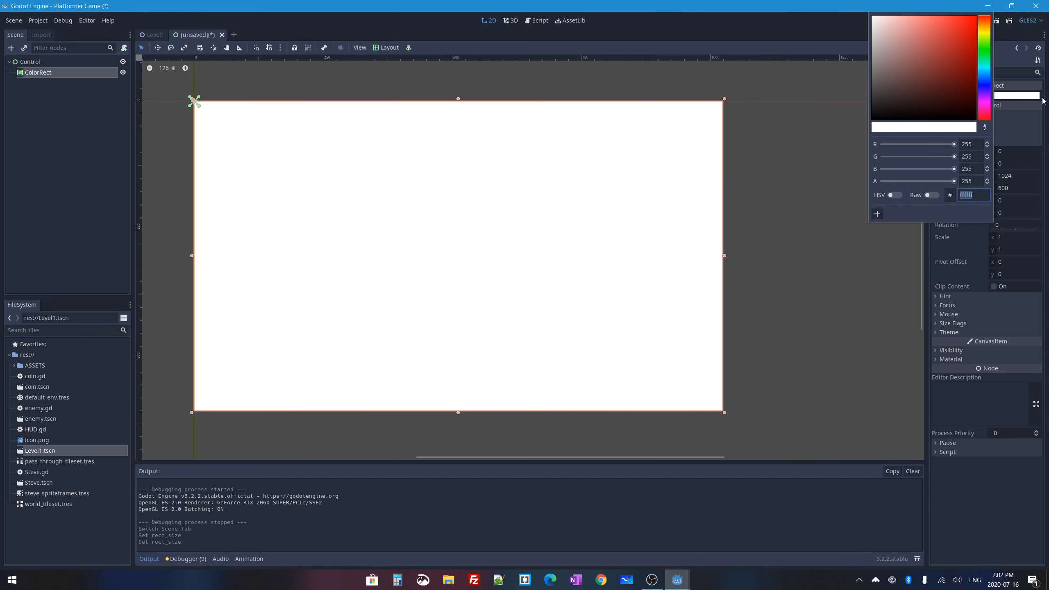
{"action": "left_click", "coordinate": [986, 88]}
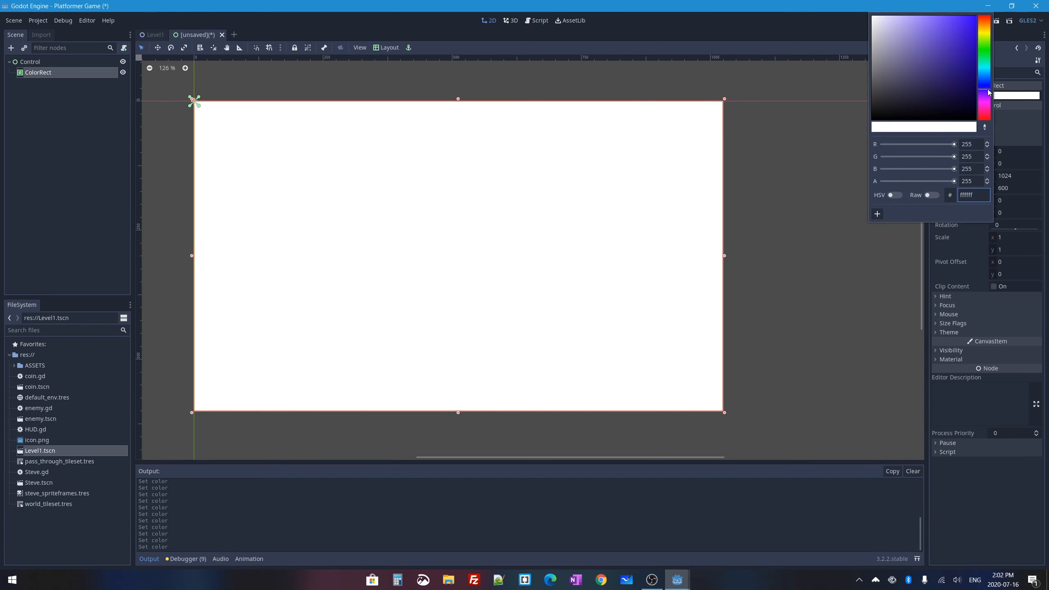
{"action": "left_click_drag", "start_coordinate": [952, 69], "coordinate": [976, 58]}
{"action": "left_click_drag", "start_coordinate": [990, 95], "coordinate": [948, 99]}
{"action": "left_click", "coordinate": [803, 157]}
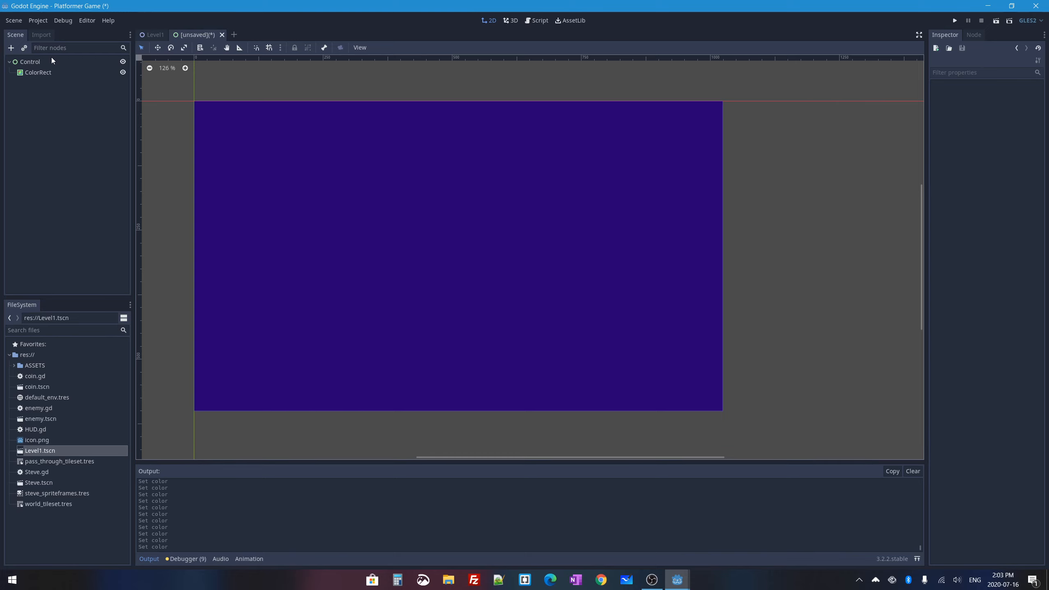
Step: Rename the root Control node as TitleMenu and save the scene as TitleMenu.tscn in the project root
{"action": "double_click", "coordinate": [31, 61]}
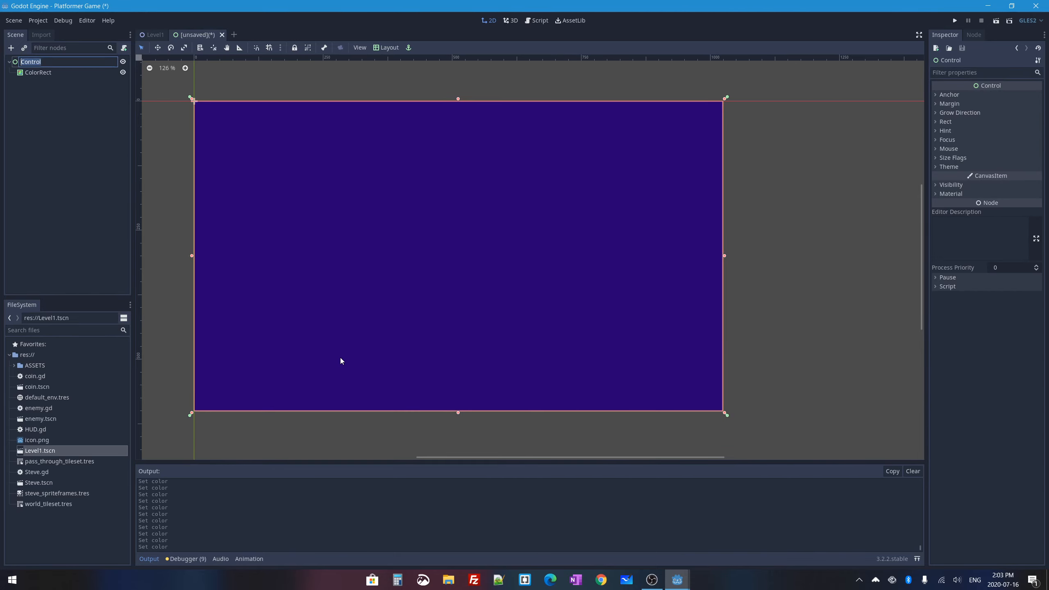
{"action": "type", "text": "TitleMenu"}
{"action": "key", "text": "Return"}
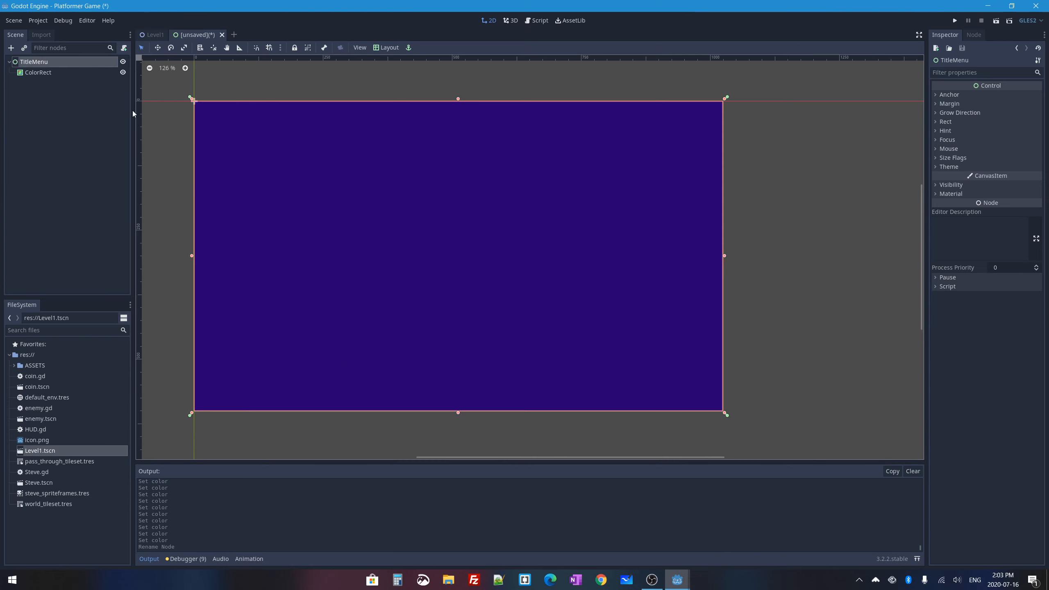
{"action": "key", "text": "ctrl+s"}
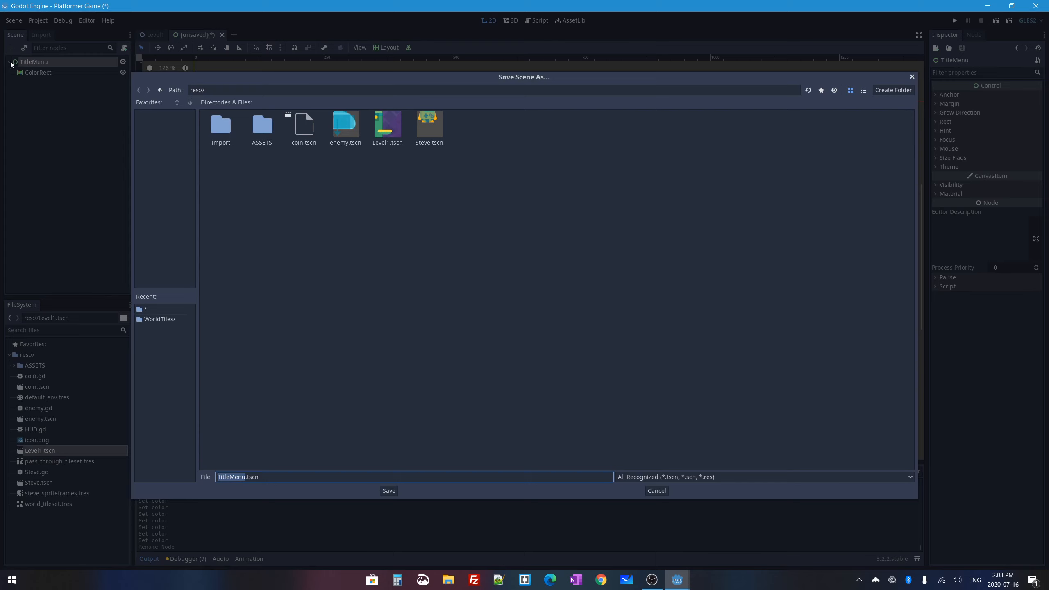
{"action": "left_click", "coordinate": [389, 491]}
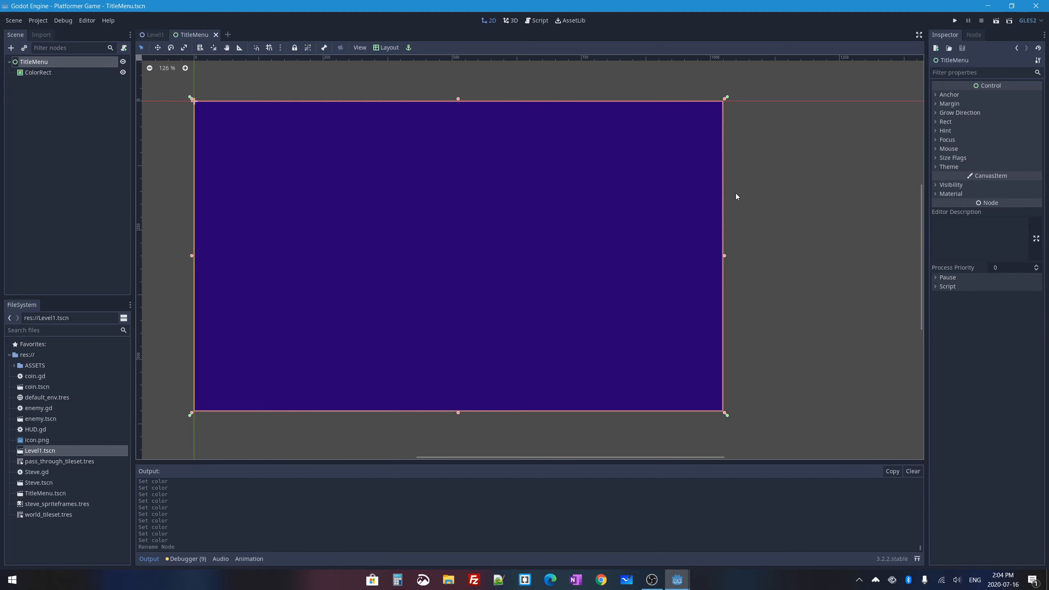
Step: Switch to the desktop and move the UI and more fonts folders together slightly down from the upper edge
{"action": "left_click", "coordinate": [987, 6]}
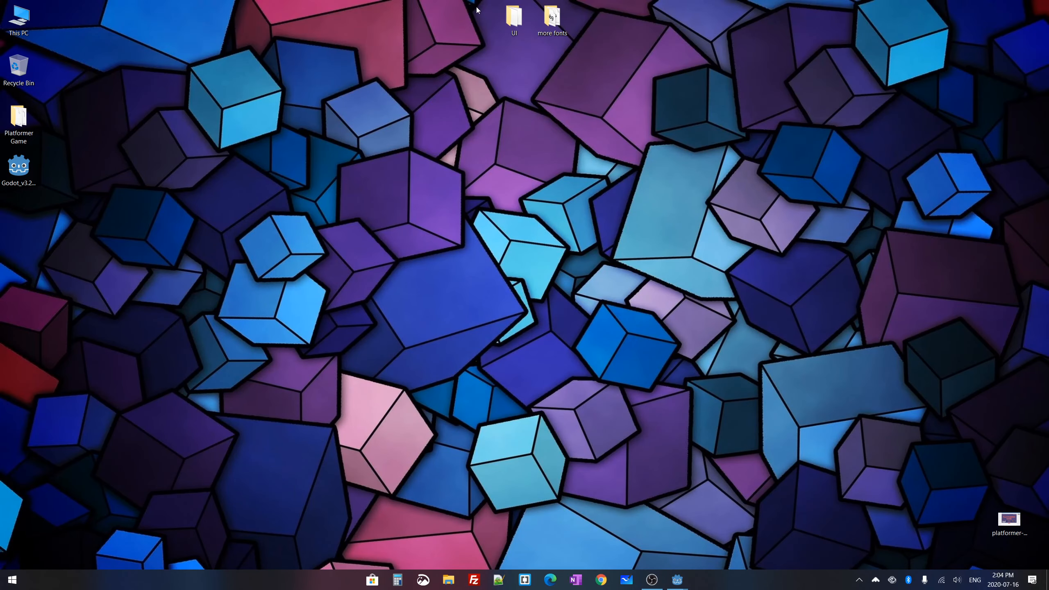
{"action": "left_click_drag", "start_coordinate": [476, 3], "coordinate": [591, 53]}
{"action": "left_click_drag", "start_coordinate": [549, 16], "coordinate": [524, 79]}
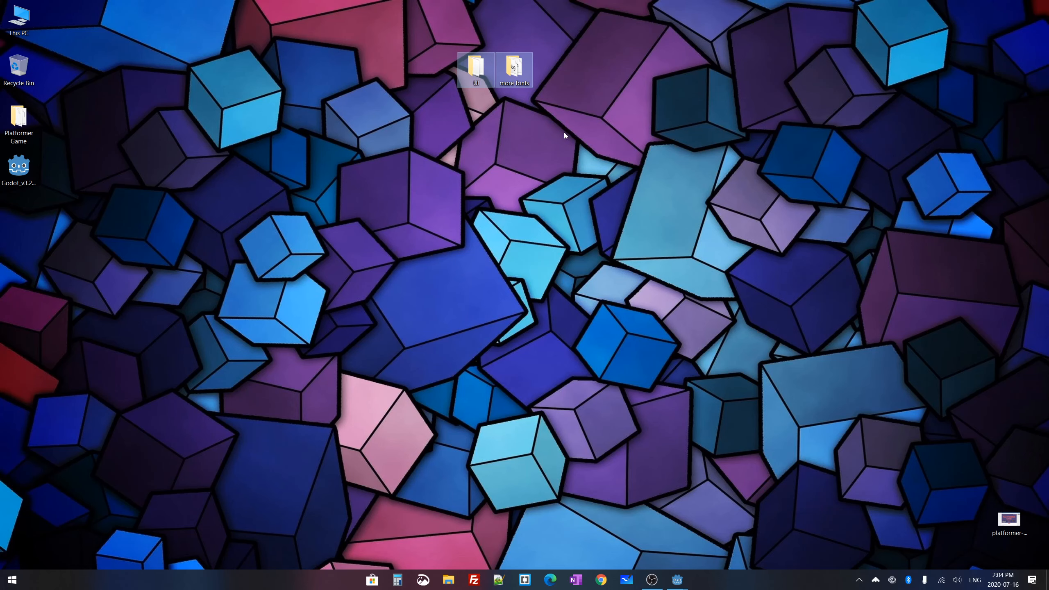
{"action": "left_click", "coordinate": [491, 91]}
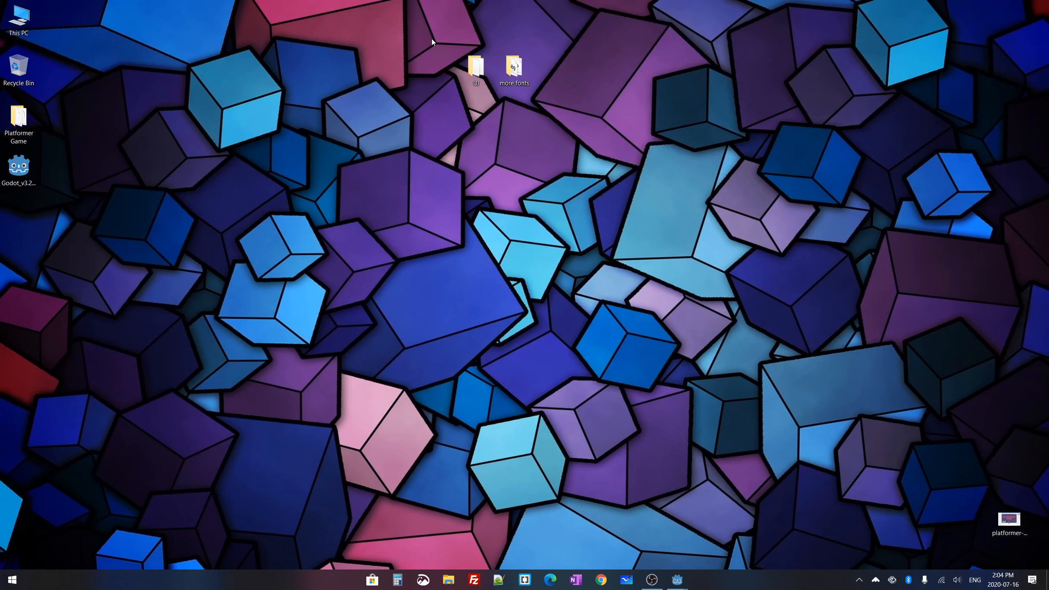
Step: Preview the images grey_button04.png and grey_button13.png in the desktop's UI folder, and close the folder
{"action": "double_click", "coordinate": [475, 66]}
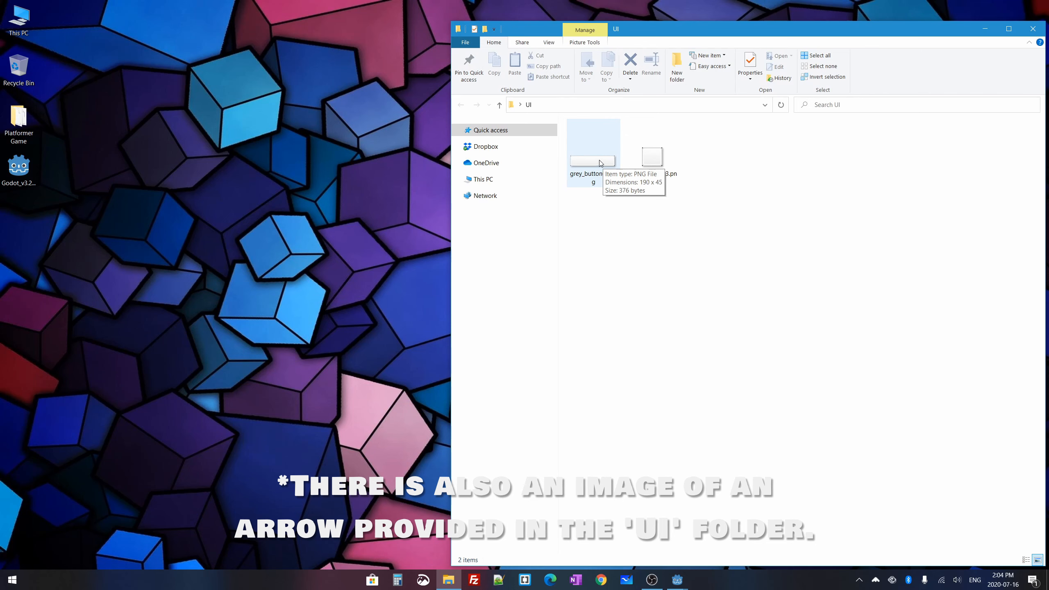
{"action": "double_click", "coordinate": [594, 162]}
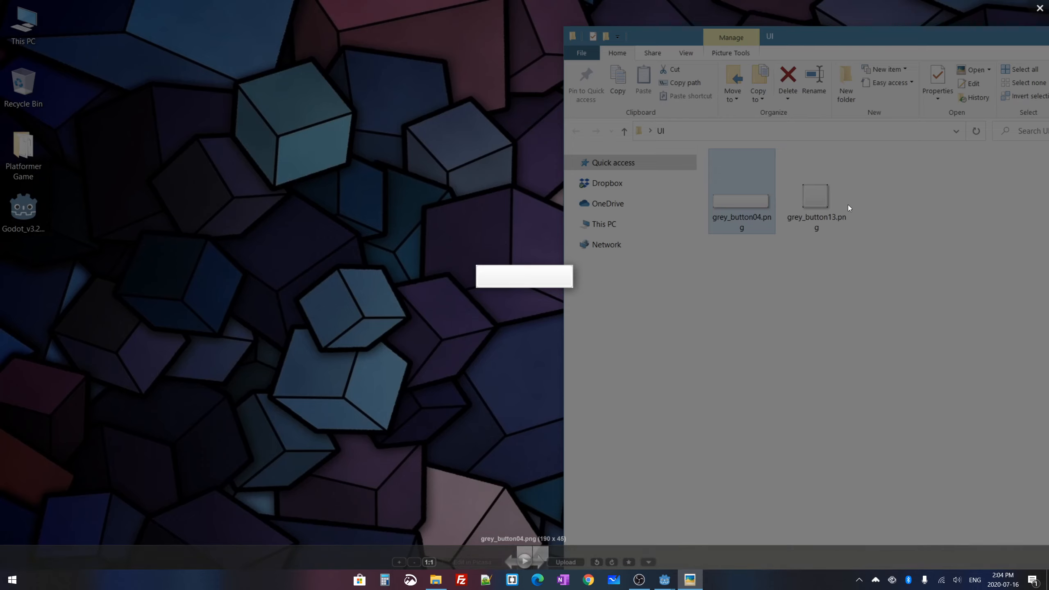
{"action": "key", "text": "Right"}
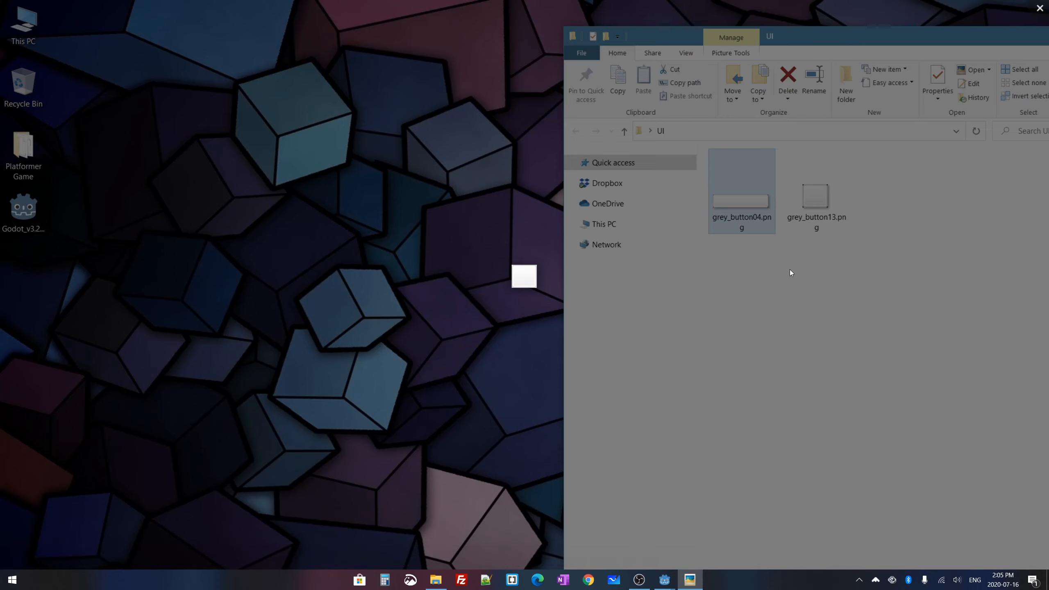
{"action": "key", "text": "Right"}
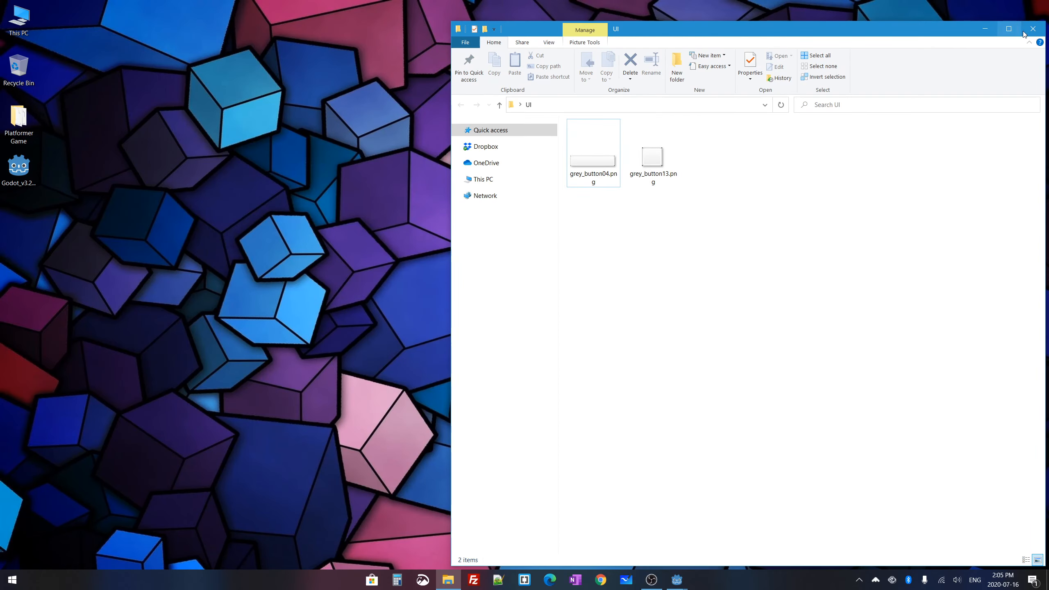
{"action": "left_click", "coordinate": [1032, 30]}
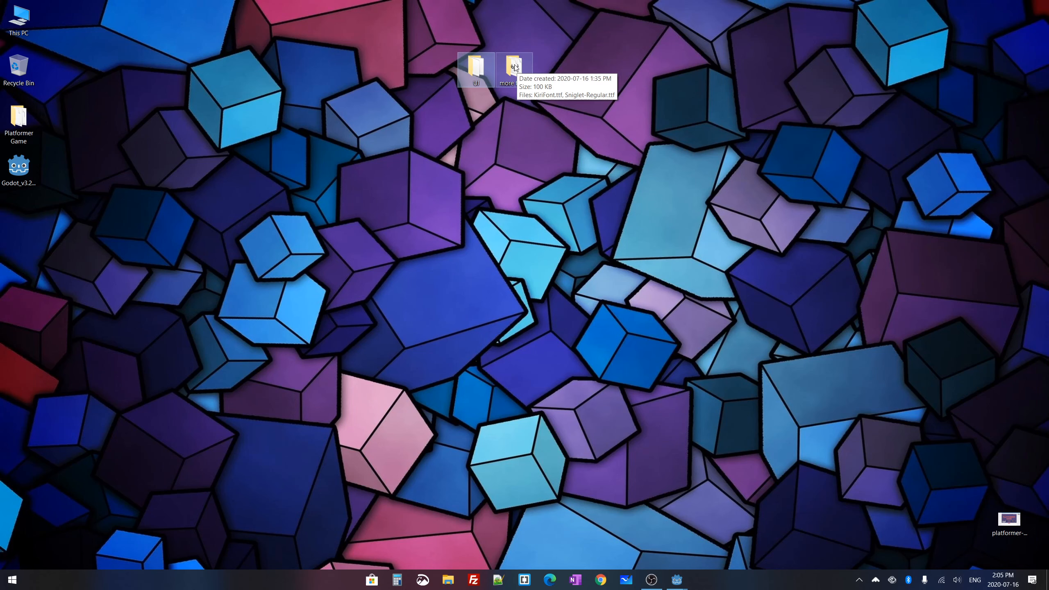
Step: Examine the contents of the more fonts and UI folders on the desktop, closing each one
{"action": "double_click", "coordinate": [514, 67]}
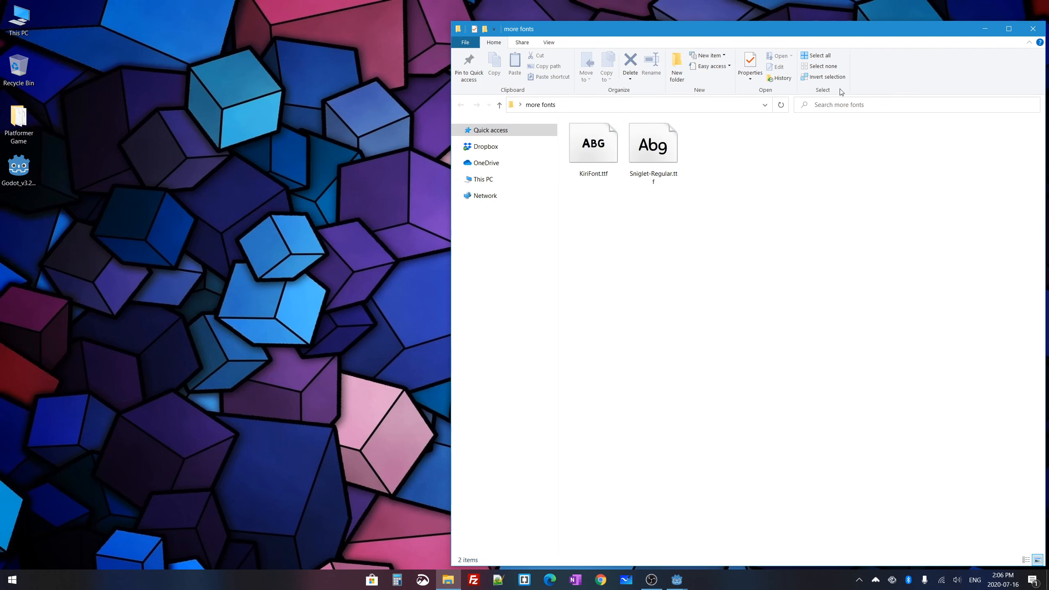
{"action": "left_click", "coordinate": [1033, 28]}
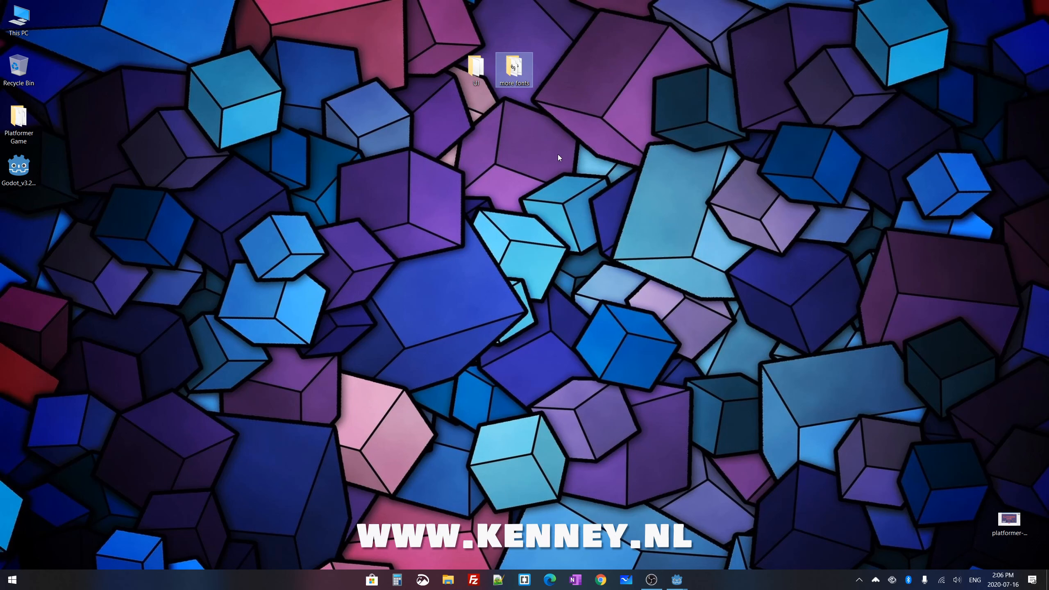
{"action": "double_click", "coordinate": [476, 66]}
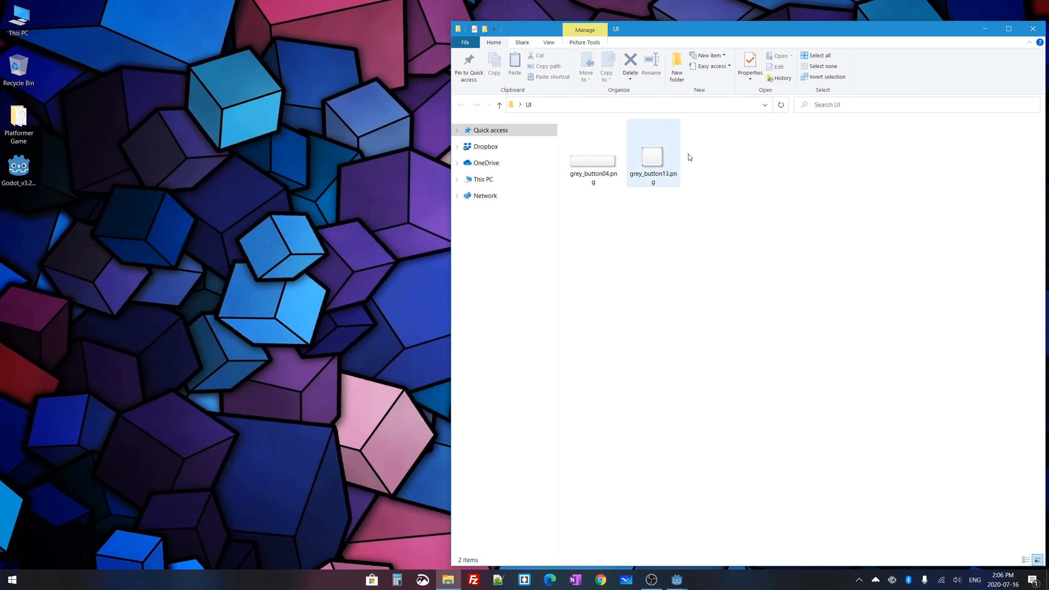
{"action": "left_click", "coordinate": [1033, 29]}
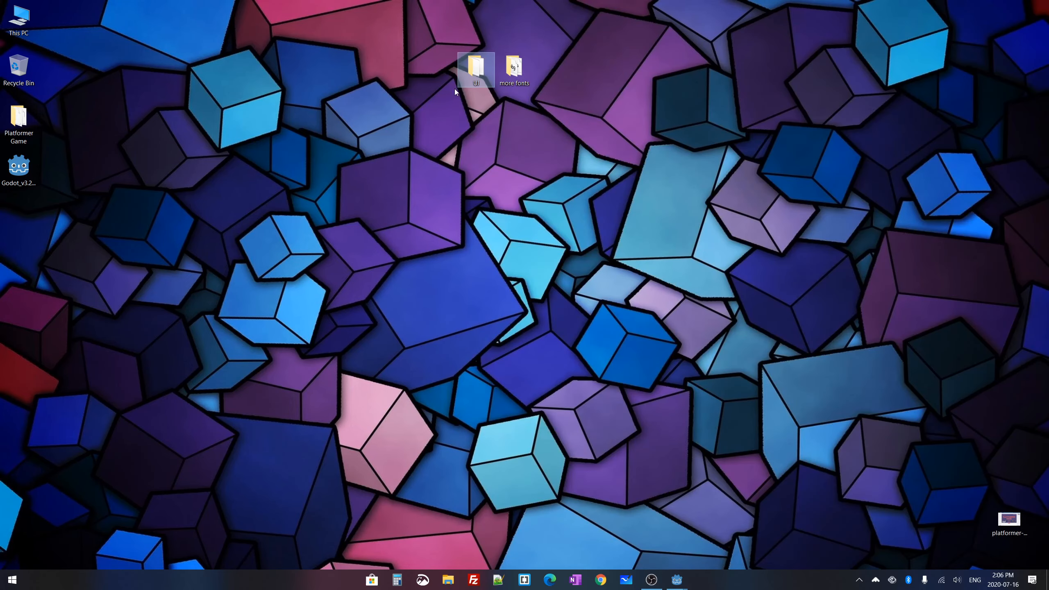
{"action": "double_click", "coordinate": [514, 67]}
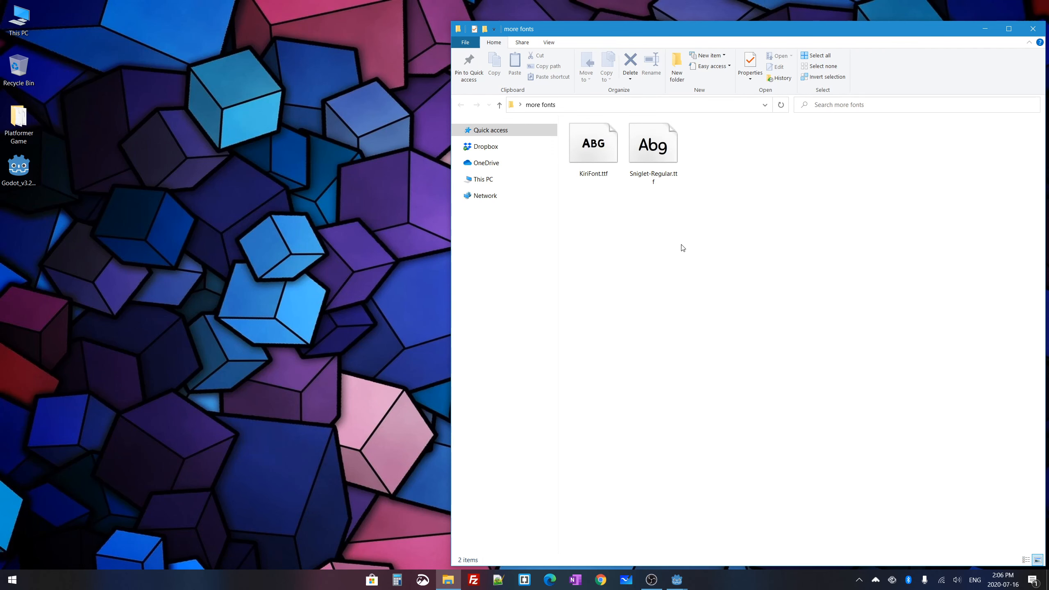
{"action": "left_click", "coordinate": [1033, 29]}
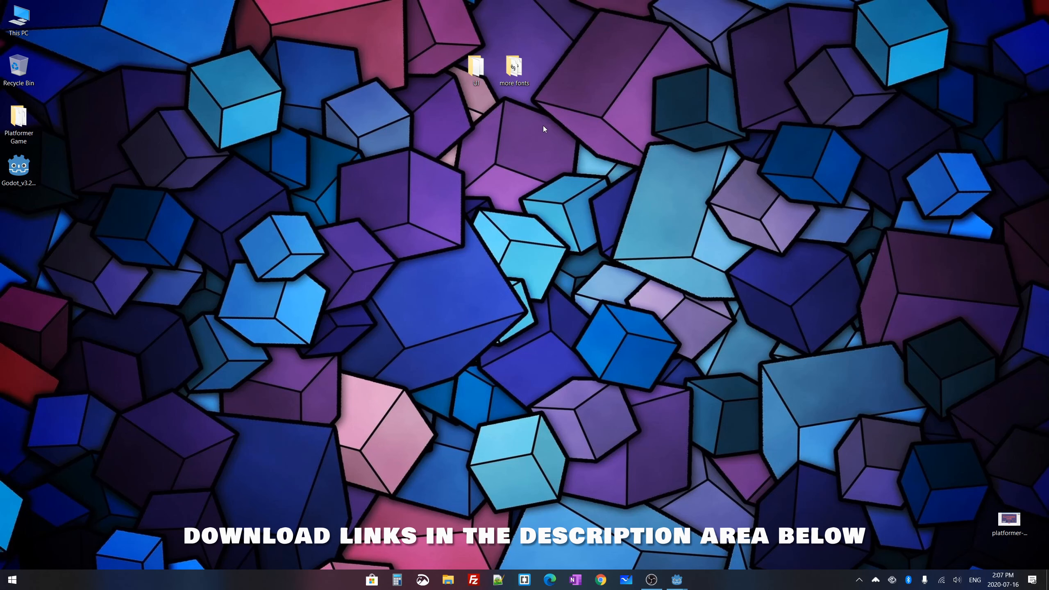
Step: Open the fonts folder inside the Platformer Game project's ASSETS folder and place its window clear of the desktop folders
{"action": "double_click", "coordinate": [18, 117]}
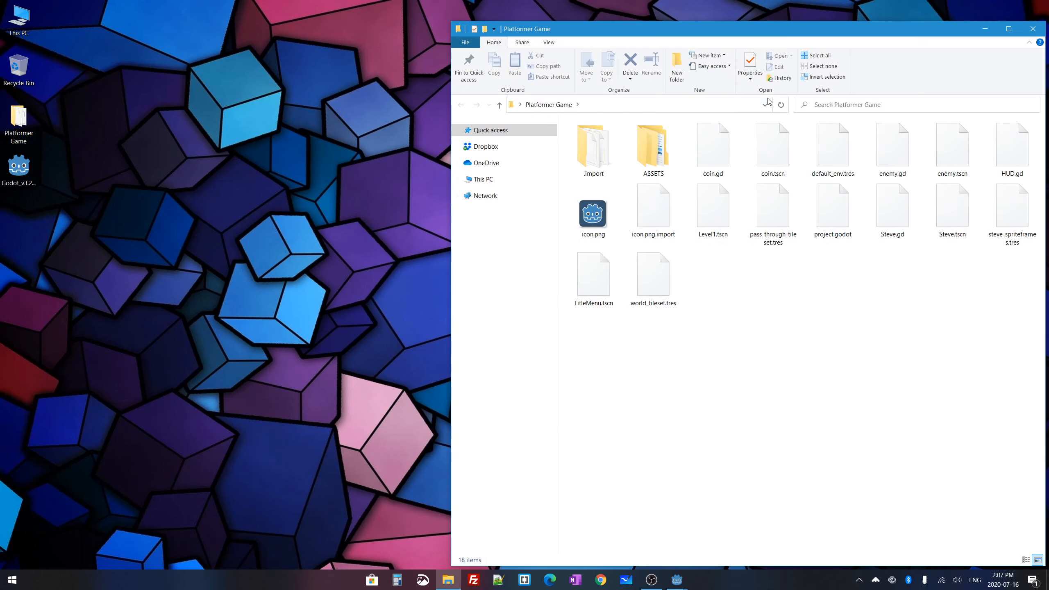
{"action": "left_click_drag", "start_coordinate": [723, 21], "coordinate": [722, 45]}
{"action": "double_click", "coordinate": [643, 163]}
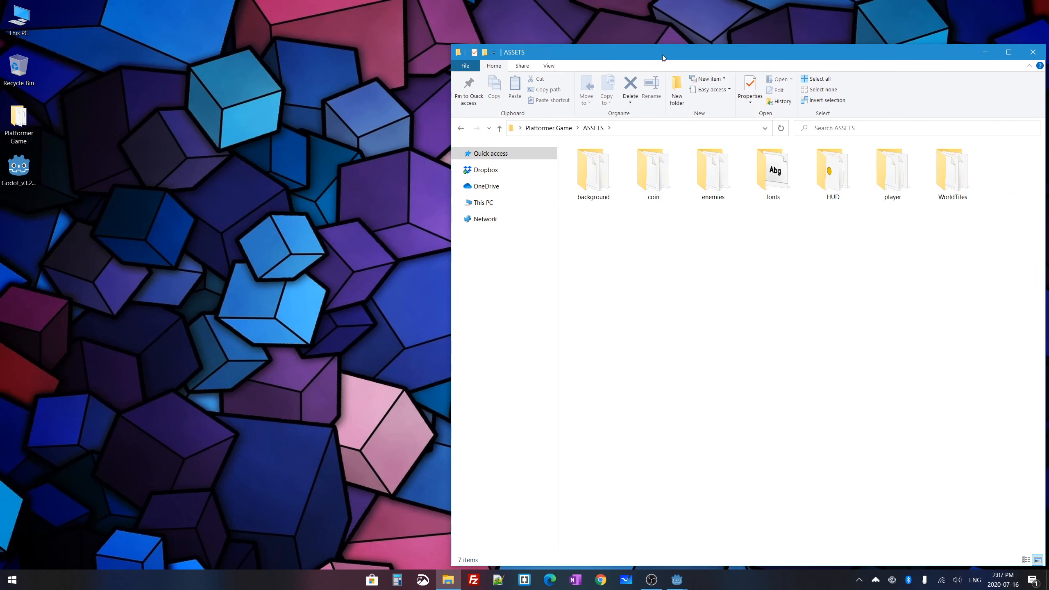
{"action": "left_click_drag", "start_coordinate": [661, 54], "coordinate": [277, 39]}
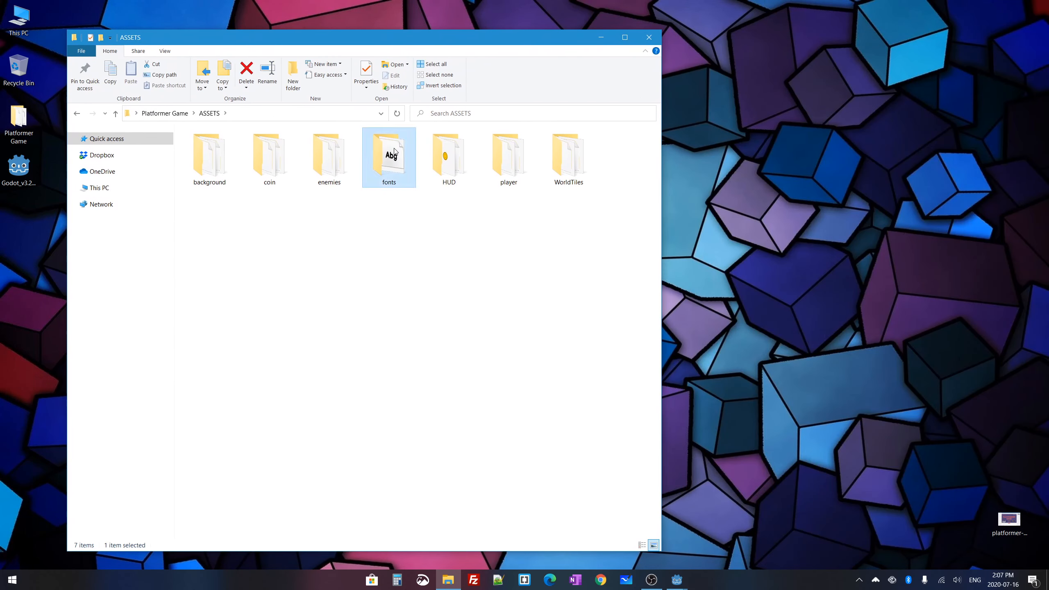
{"action": "double_click", "coordinate": [392, 159]}
{"action": "left_click_drag", "start_coordinate": [547, 29], "coordinate": [547, 139]}
Step: Copy KiriFont.ttf and Sniglet-Regular.ttf from the more fonts folder into the project's ASSETS/fonts folder, and close the source folder
{"action": "double_click", "coordinate": [515, 66]}
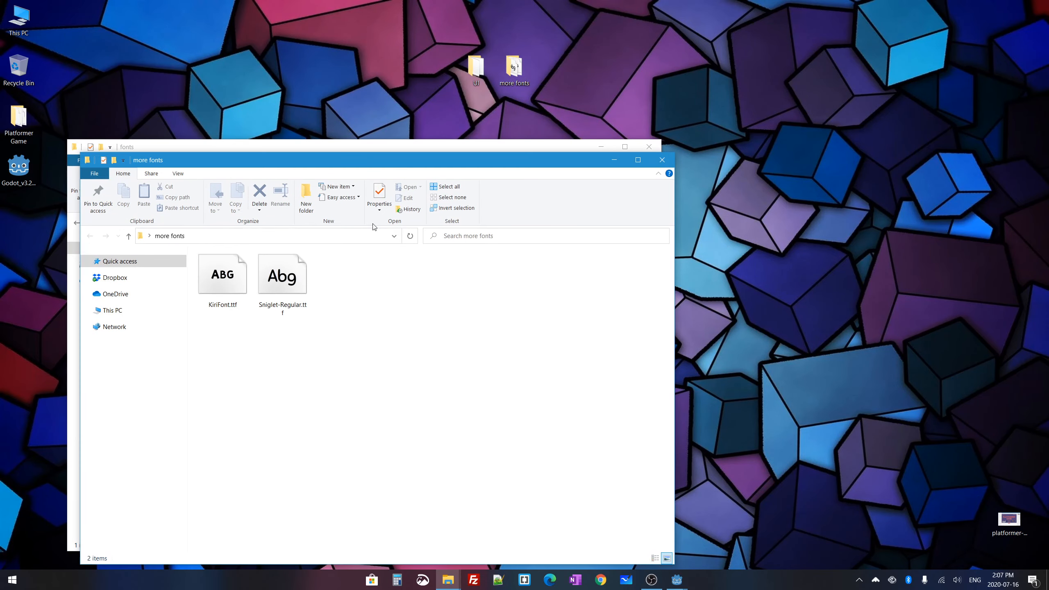
{"action": "left_click_drag", "start_coordinate": [375, 150], "coordinate": [826, 59]}
{"action": "left_click_drag", "start_coordinate": [786, 232], "coordinate": [660, 189]}
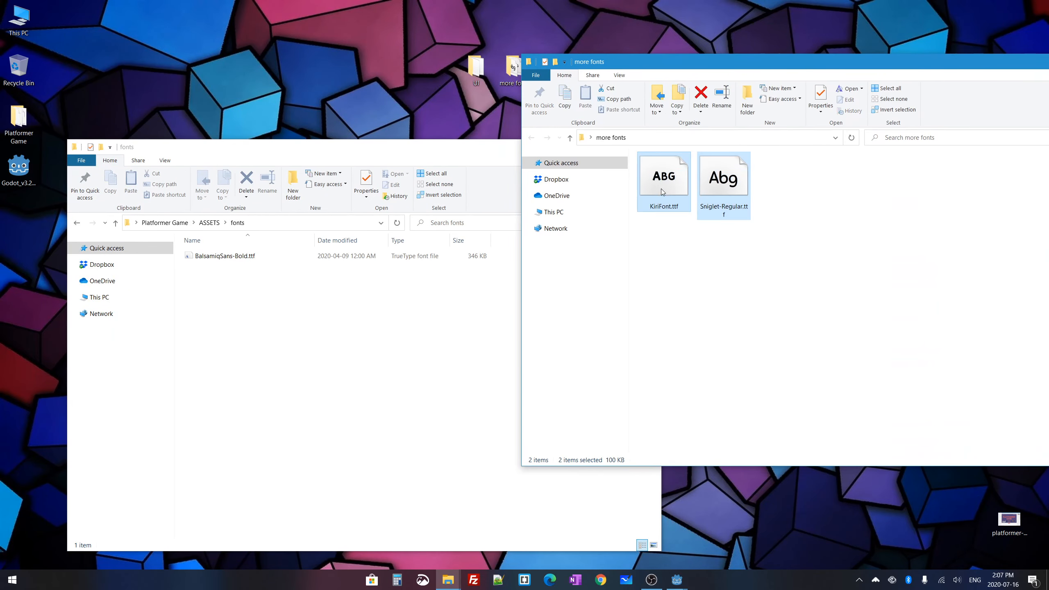
{"action": "left_click", "coordinate": [288, 289]}
{"action": "key", "text": "ctrl+v"}
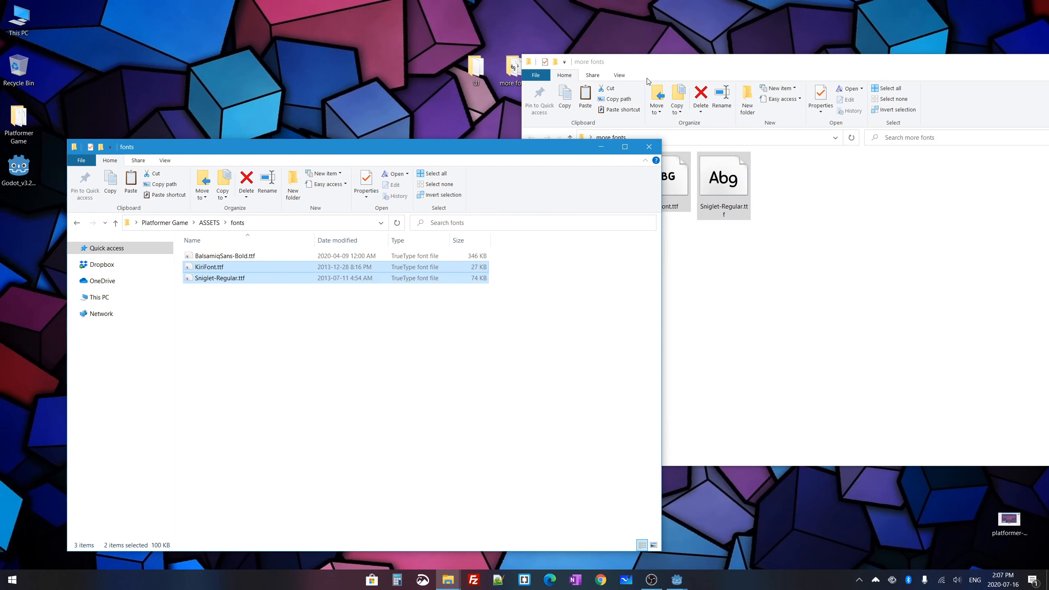
{"action": "left_click_drag", "start_coordinate": [1035, 64], "coordinate": [826, 66]}
{"action": "left_click", "coordinate": [894, 63]}
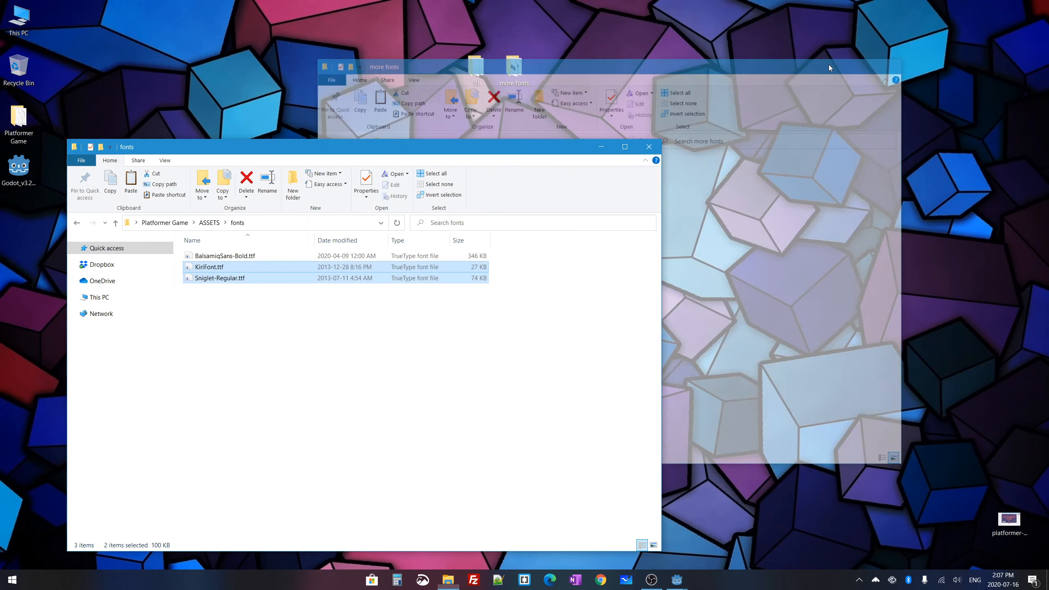
Step: Move the UI folder from the desktop into the project's ASSETS folder and close the window
{"action": "left_click", "coordinate": [208, 225]}
{"action": "left_click_drag", "start_coordinate": [474, 70], "coordinate": [479, 349]}
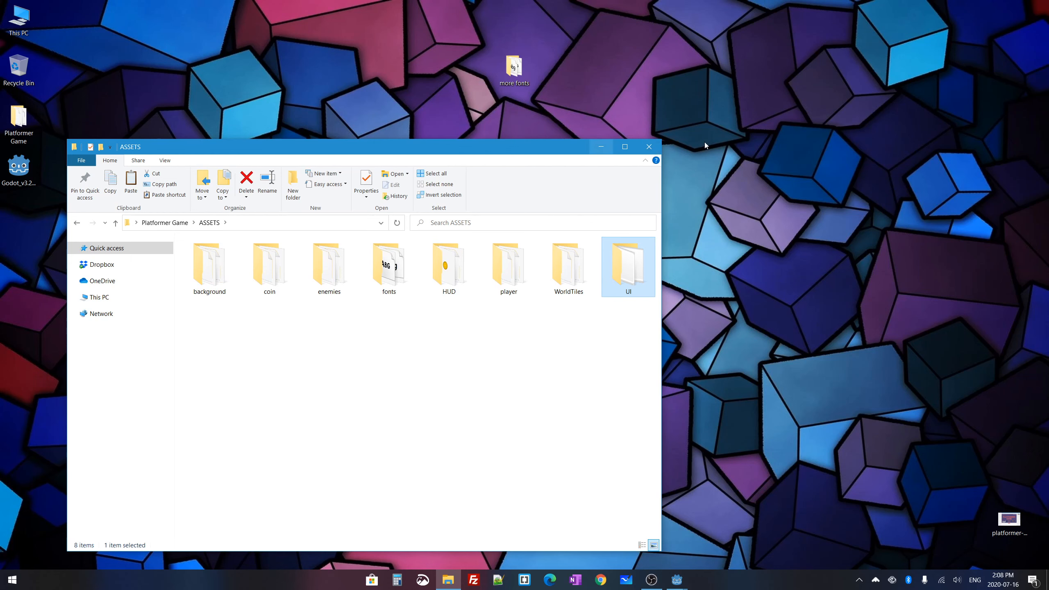
{"action": "left_click", "coordinate": [648, 147]}
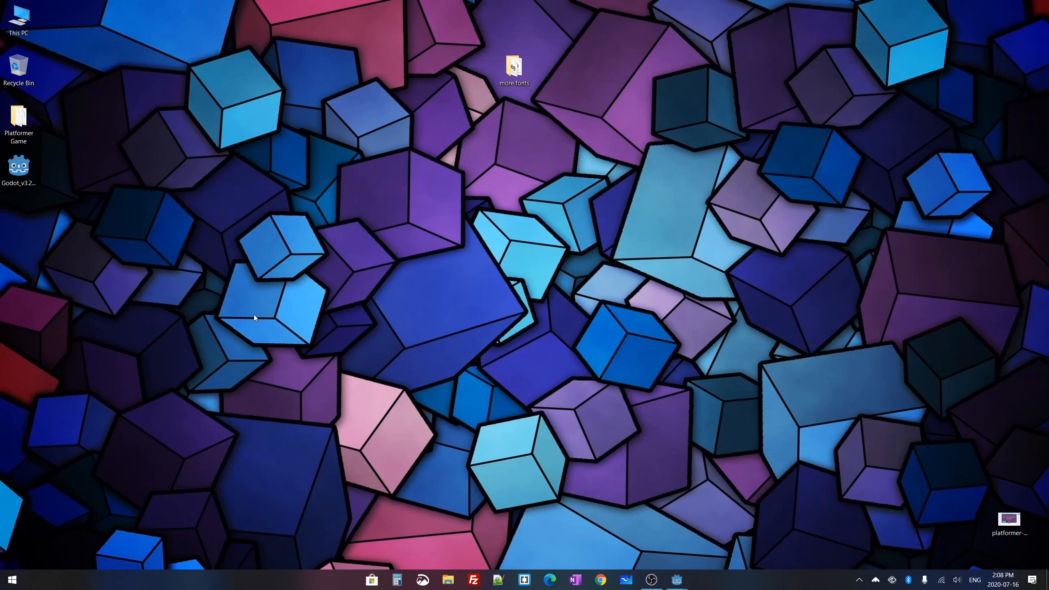
Step: Switch to the Godot editor and expand the fonts and UI folders under ASSETS in the project file tree
{"action": "mouse_move", "coordinate": [677, 580]}
{"action": "left_click", "coordinate": [715, 524]}
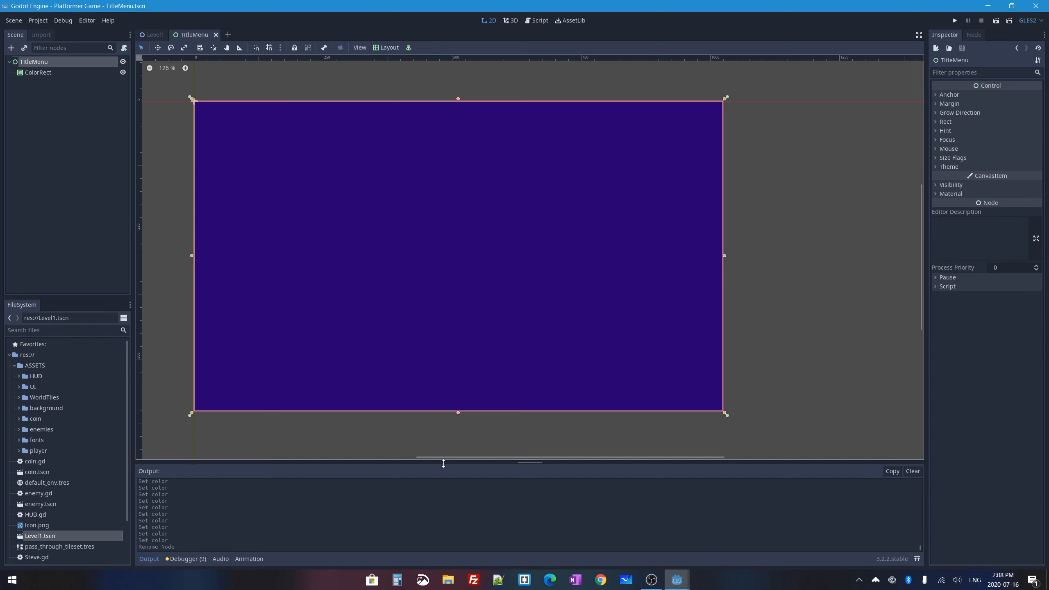
{"action": "left_click", "coordinate": [19, 440]}
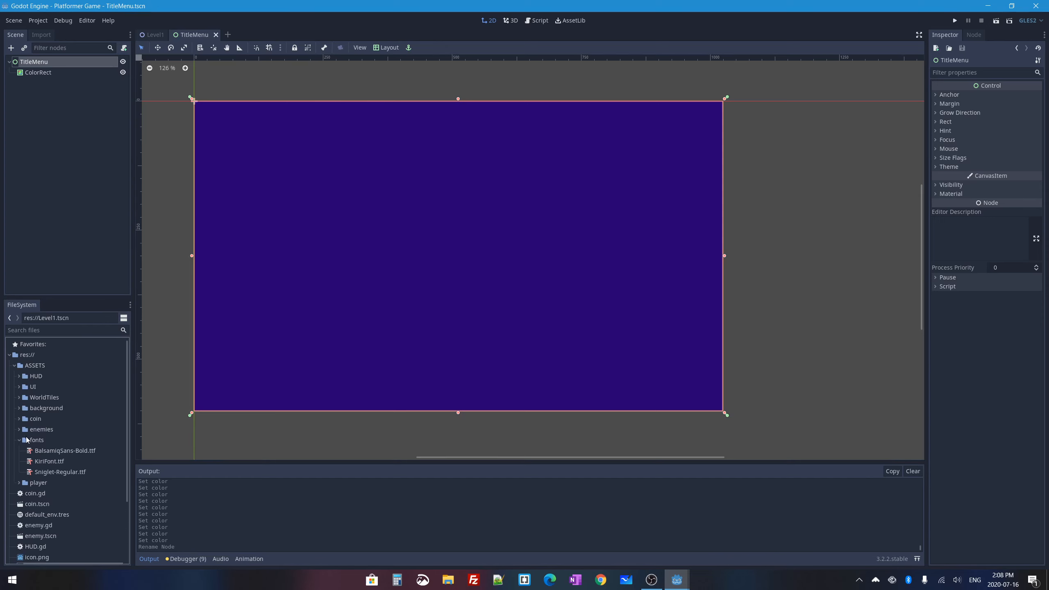
{"action": "left_click", "coordinate": [19, 387]}
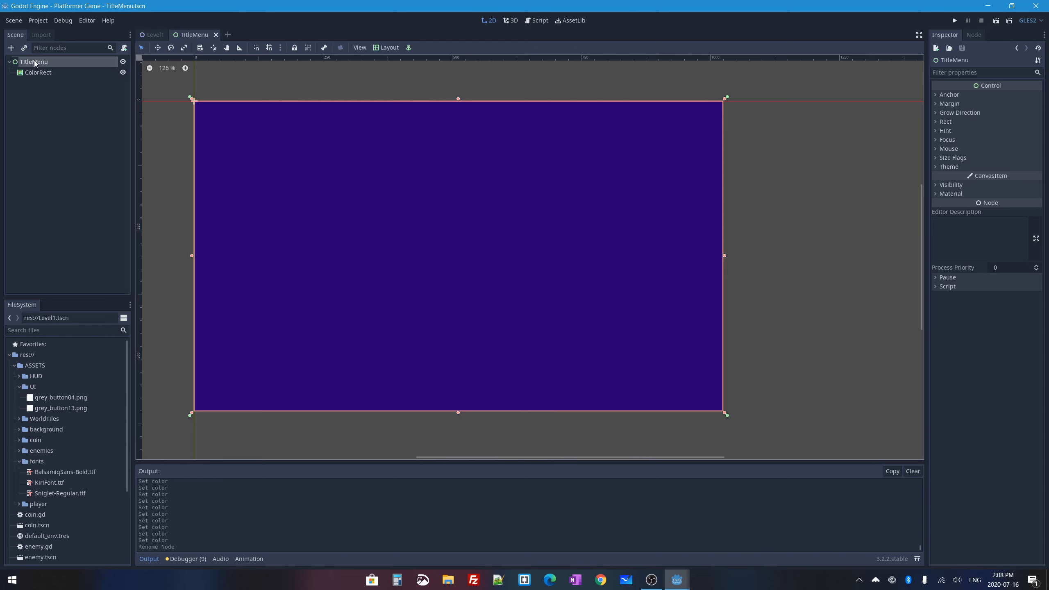
Step: Add a Label node under TitleMenu, enlarged to a wide box, with the text "Platformer Game!"
{"action": "left_click", "coordinate": [11, 48]}
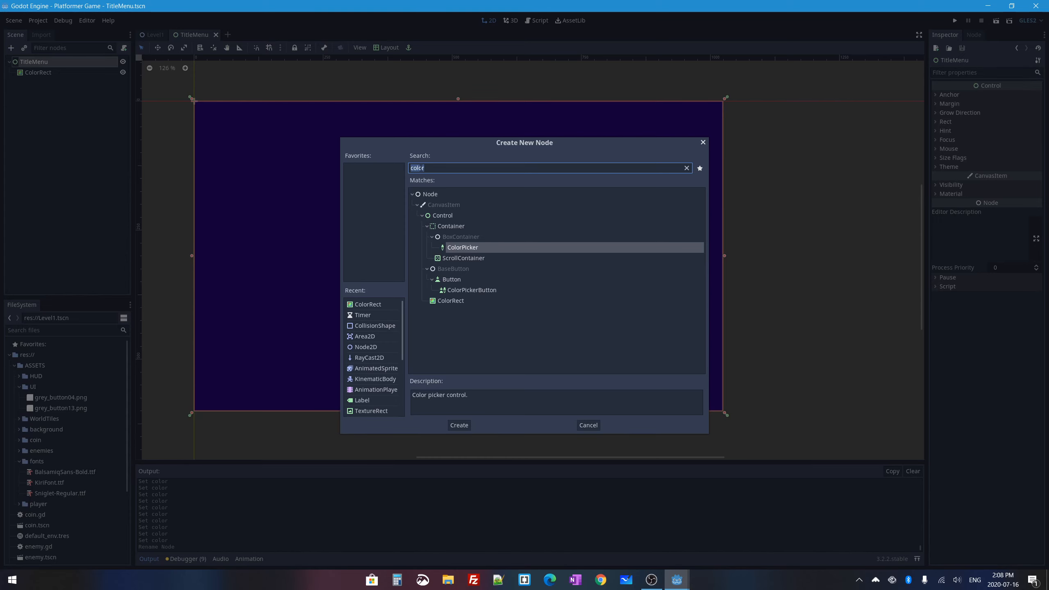
{"action": "type", "text": "label"}
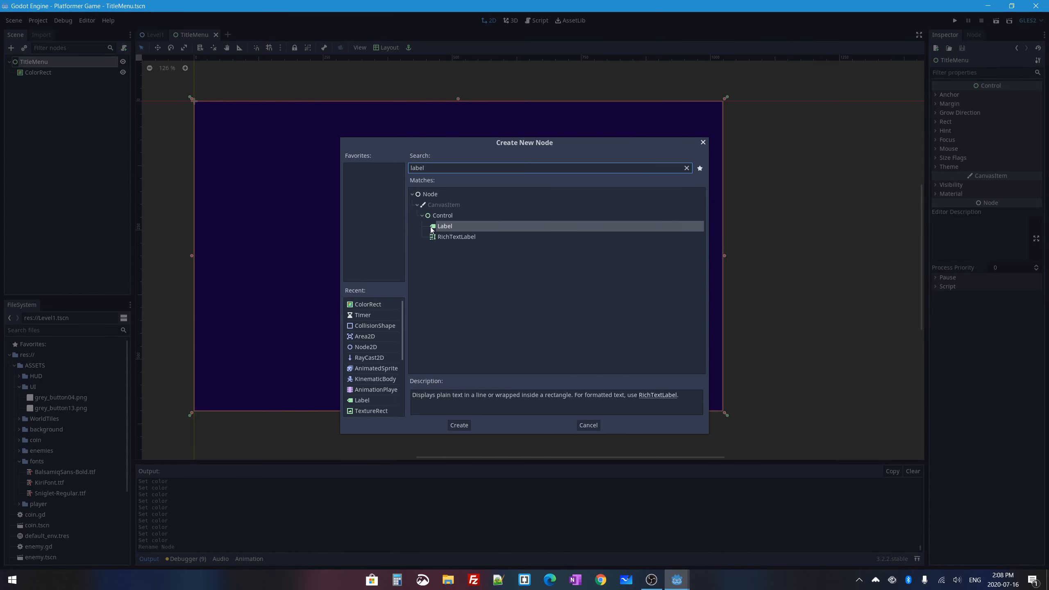
{"action": "double_click", "coordinate": [431, 227]}
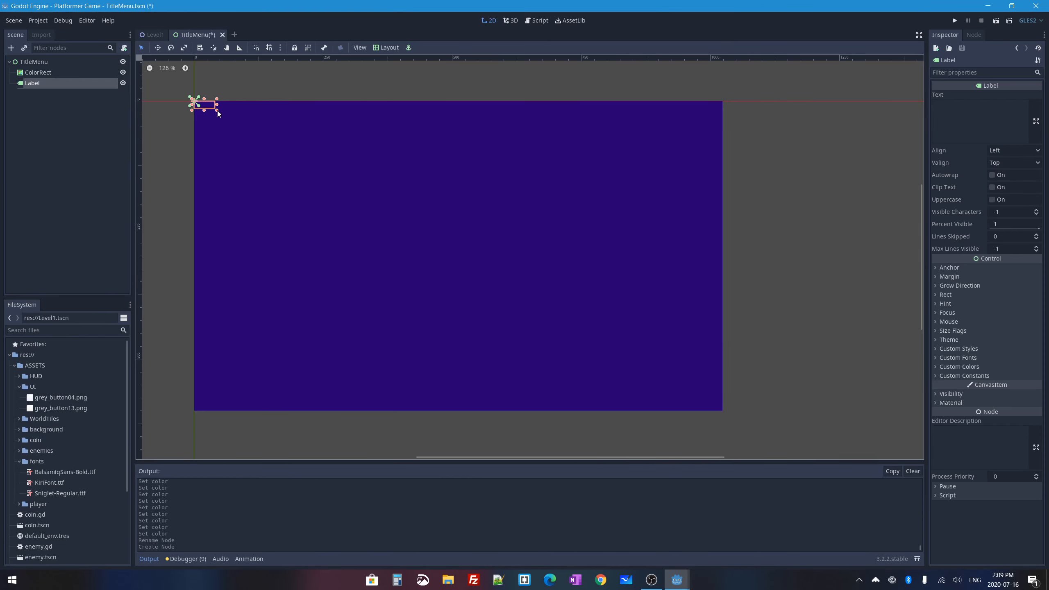
{"action": "left_click_drag", "start_coordinate": [217, 110], "coordinate": [429, 182]}
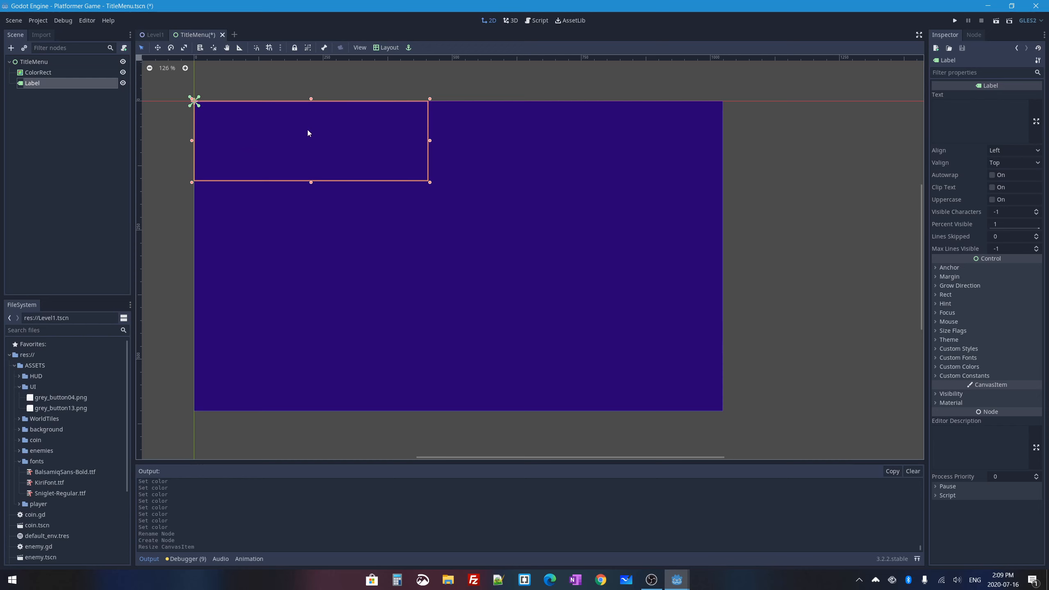
{"action": "left_click", "coordinate": [1010, 104]}
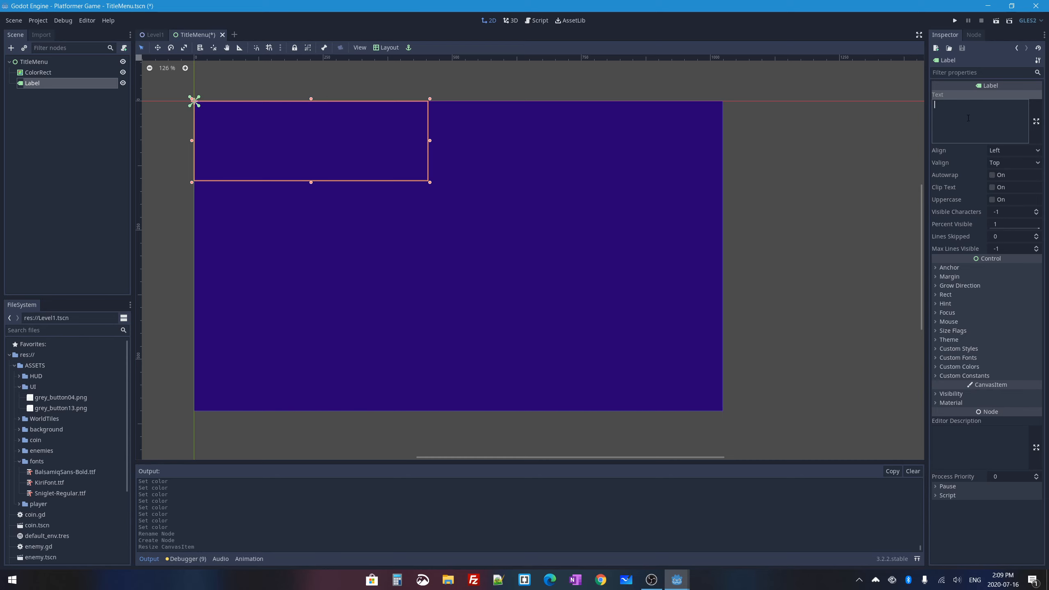
{"action": "type", "text": "Platformer Game!"}
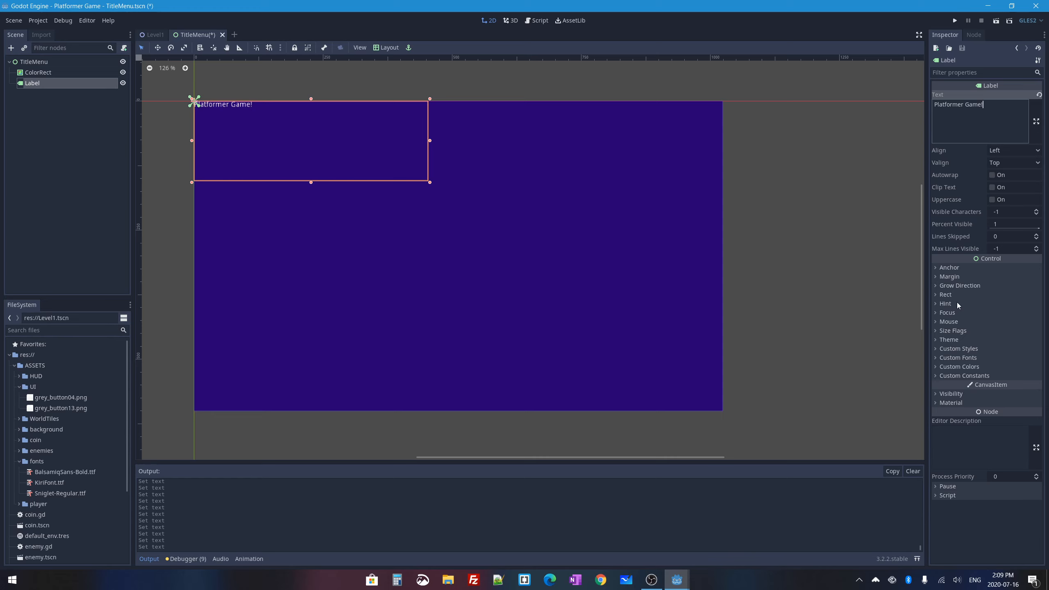
Step: Give the label a new DynamicFont as its custom font, with KiriFont.ttf as the font data
{"action": "left_click", "coordinate": [946, 358]}
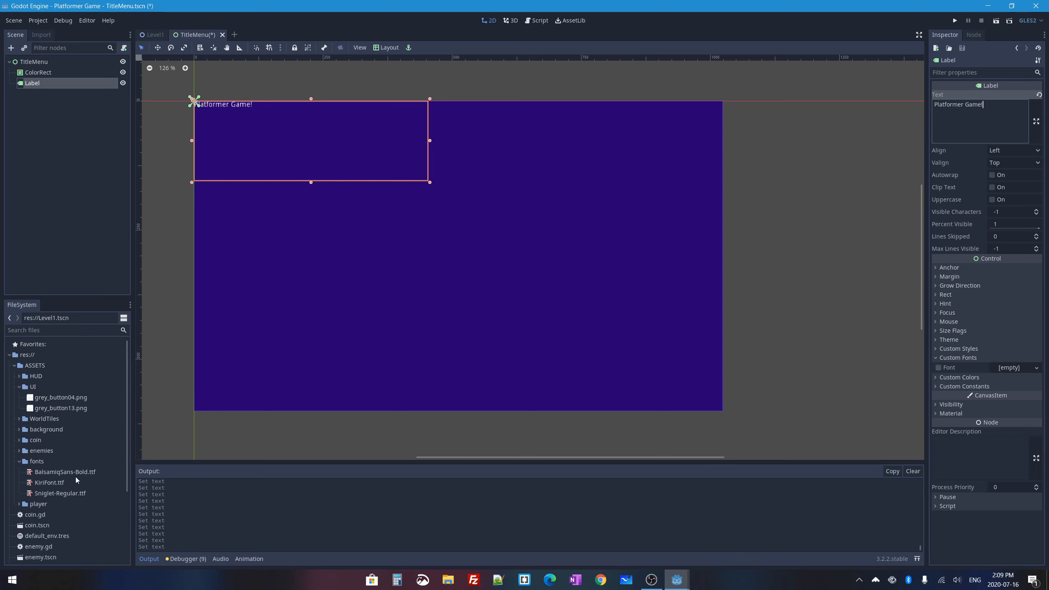
{"action": "left_click_drag", "start_coordinate": [87, 473], "coordinate": [1022, 366]}
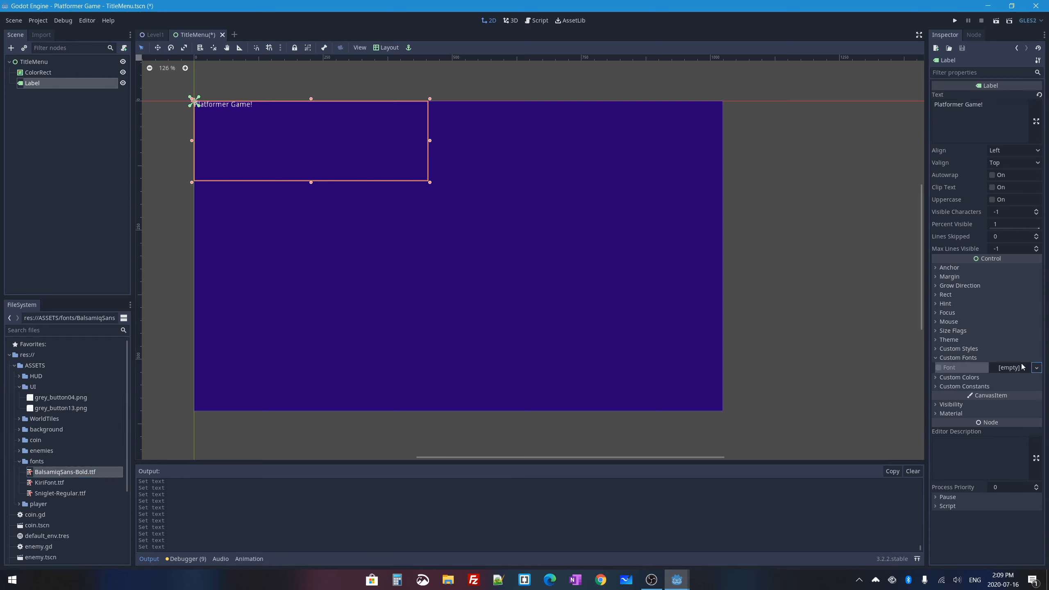
{"action": "left_click", "coordinate": [1037, 367]}
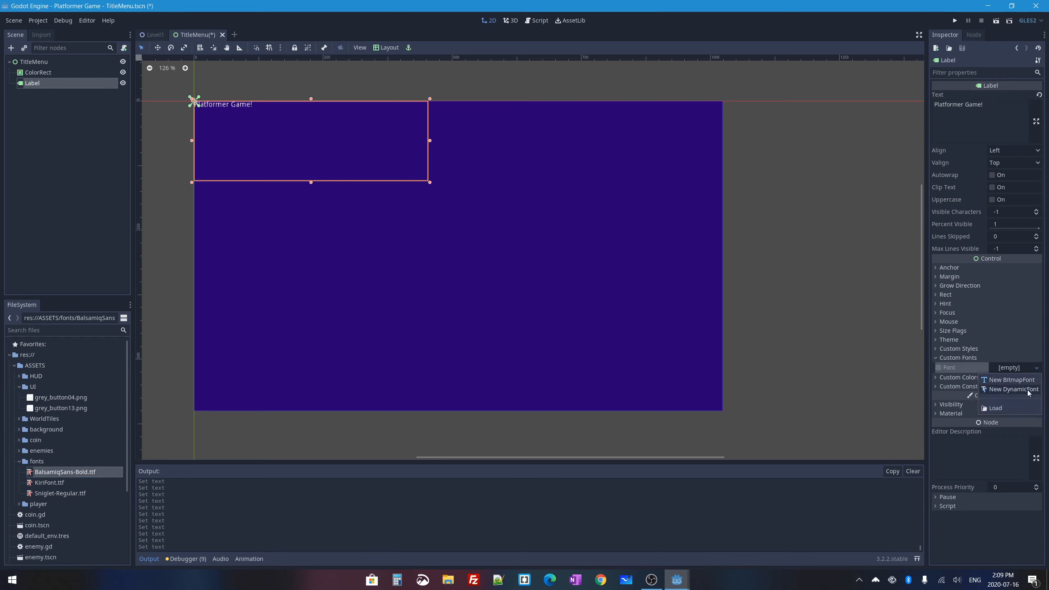
{"action": "left_click", "coordinate": [1025, 390]}
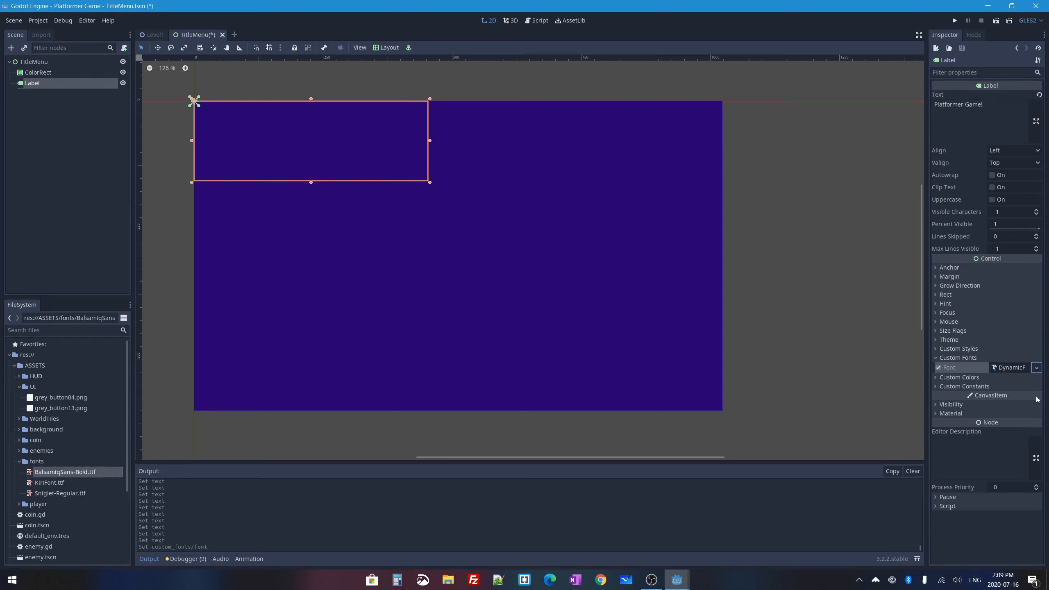
{"action": "left_click", "coordinate": [1010, 368]}
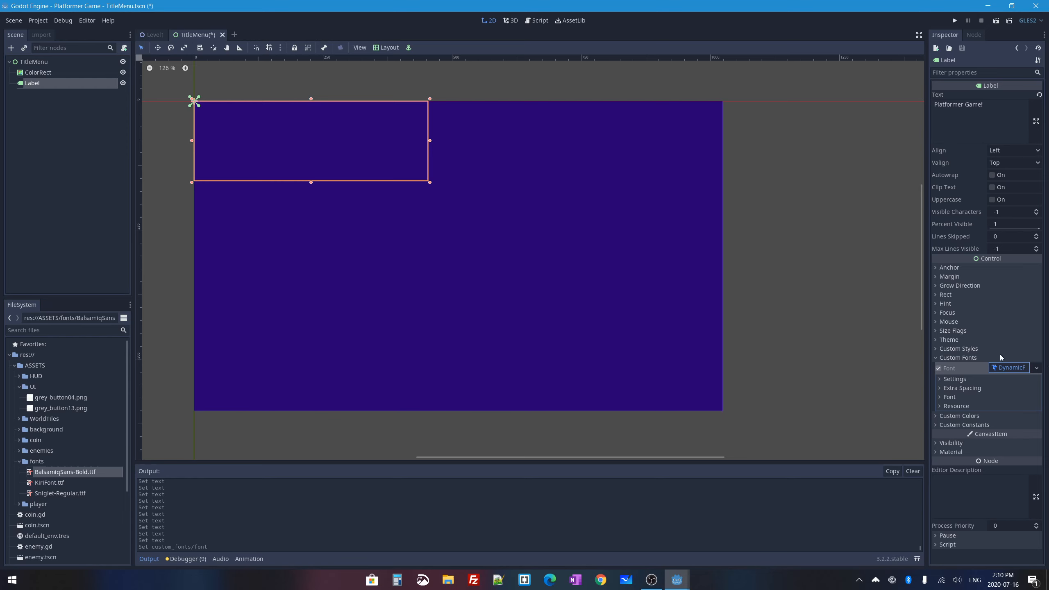
{"action": "left_click", "coordinate": [940, 397]}
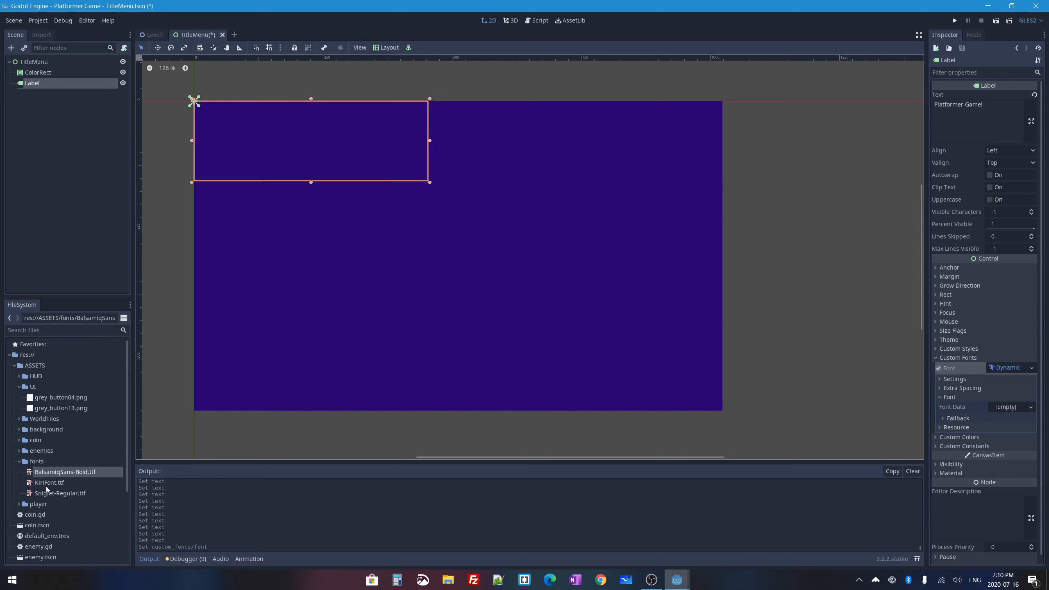
{"action": "left_click_drag", "start_coordinate": [45, 484], "coordinate": [1004, 412]}
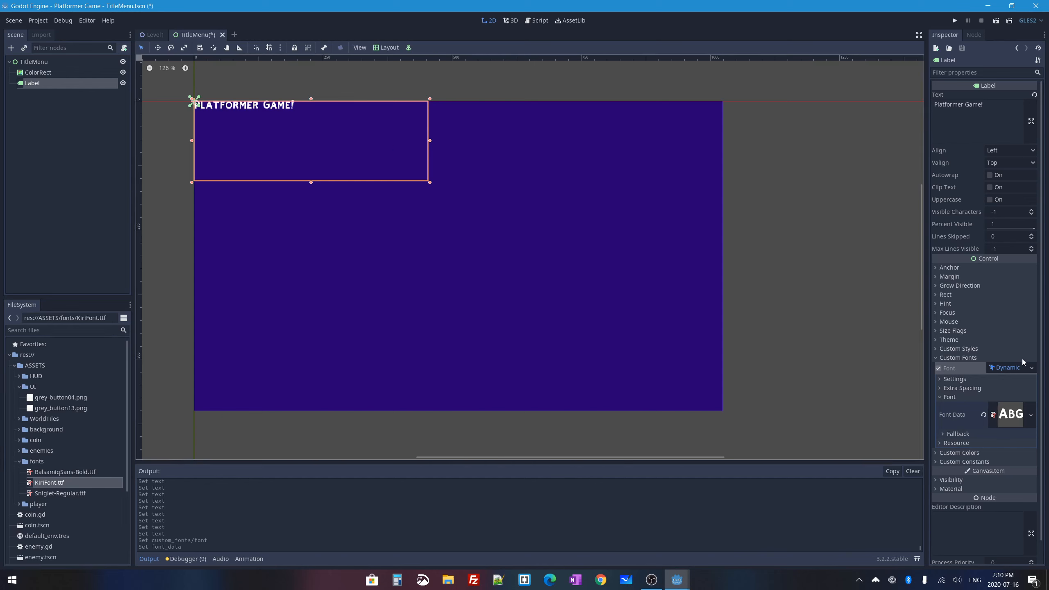
Step: Set the label's font size to 70, then try Sniglet-Regular.ttf as font data and switch back to KiriFont.ttf
{"action": "left_click", "coordinate": [941, 381]}
{"action": "left_click", "coordinate": [1011, 389]}
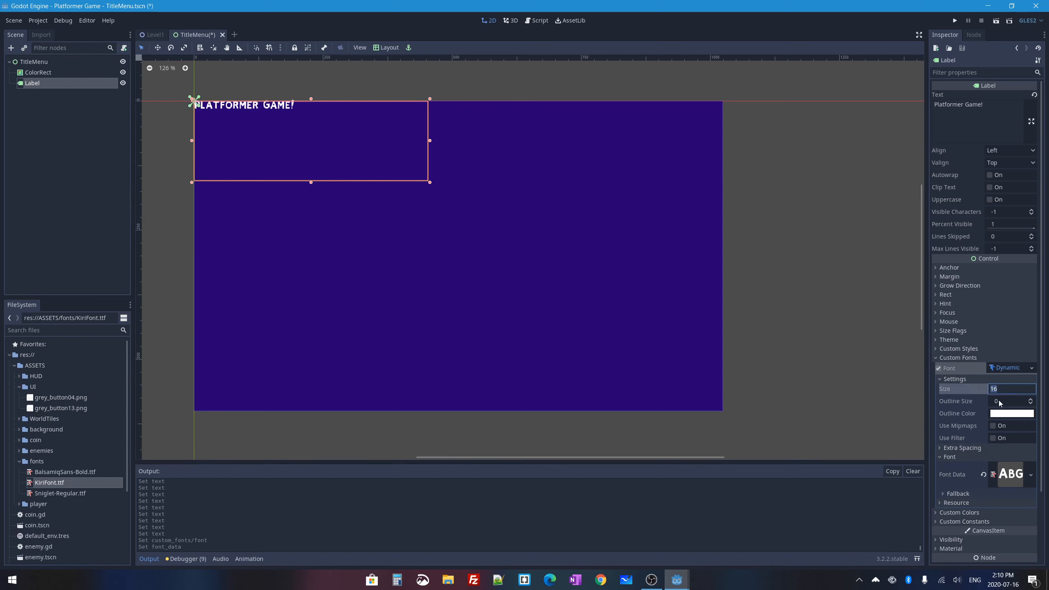
{"action": "type", "text": "70"}
{"action": "key", "text": "Return"}
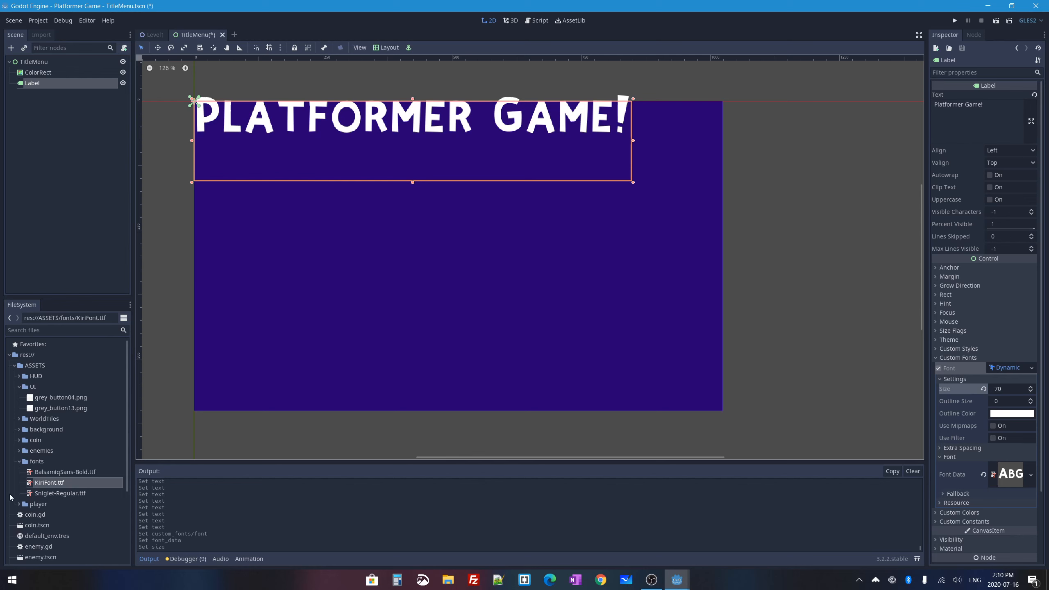
{"action": "left_click_drag", "start_coordinate": [48, 494], "coordinate": [1010, 477]}
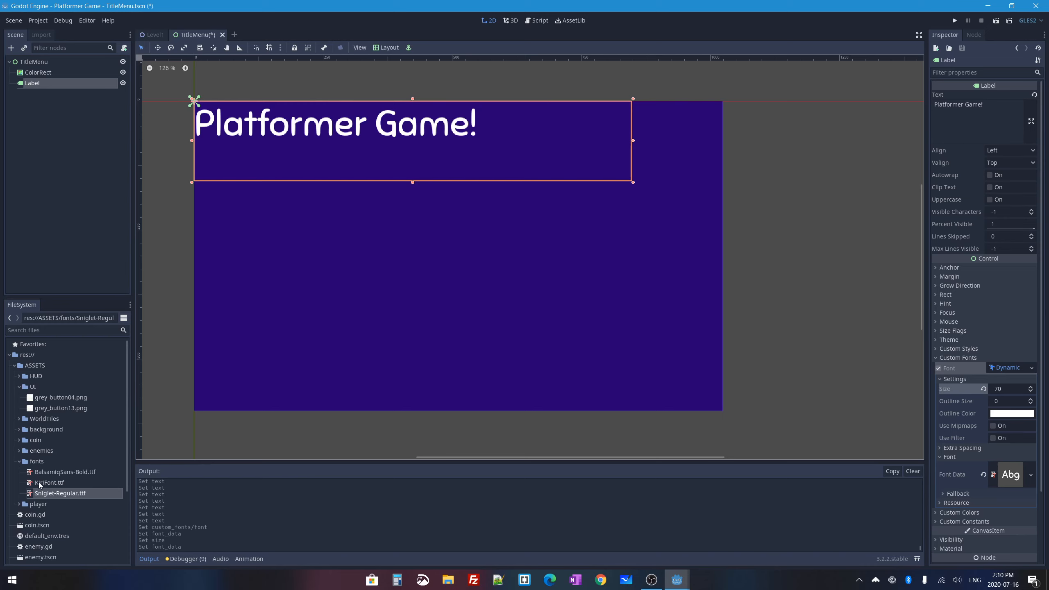
{"action": "left_click_drag", "start_coordinate": [46, 483], "coordinate": [985, 470]}
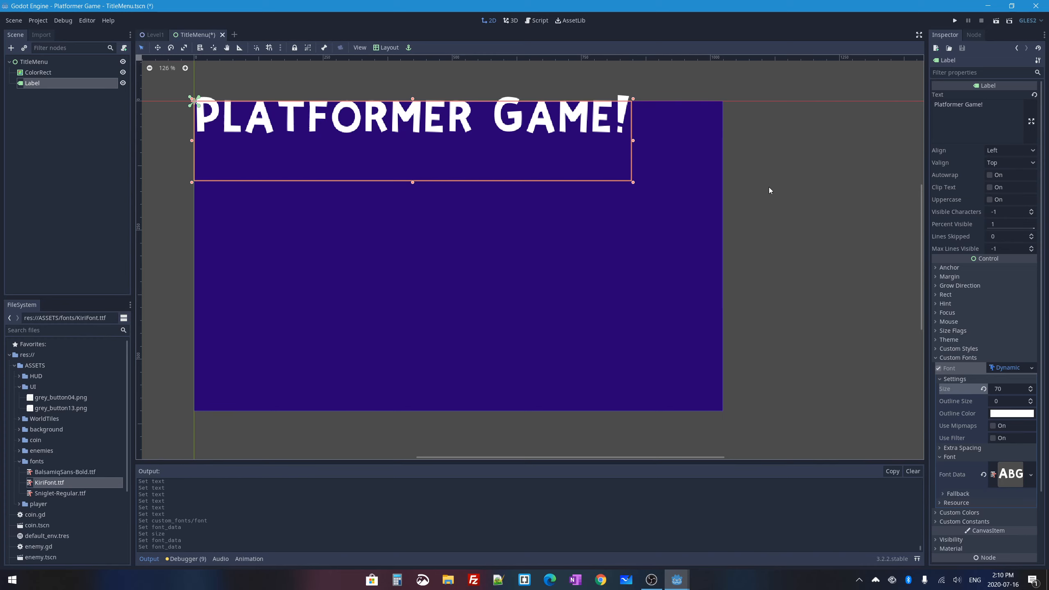
Step: Move the title label to the upper middle of the background and set its custom font color to blue 5476ff
{"action": "left_click_drag", "start_coordinate": [552, 125], "coordinate": [613, 186]}
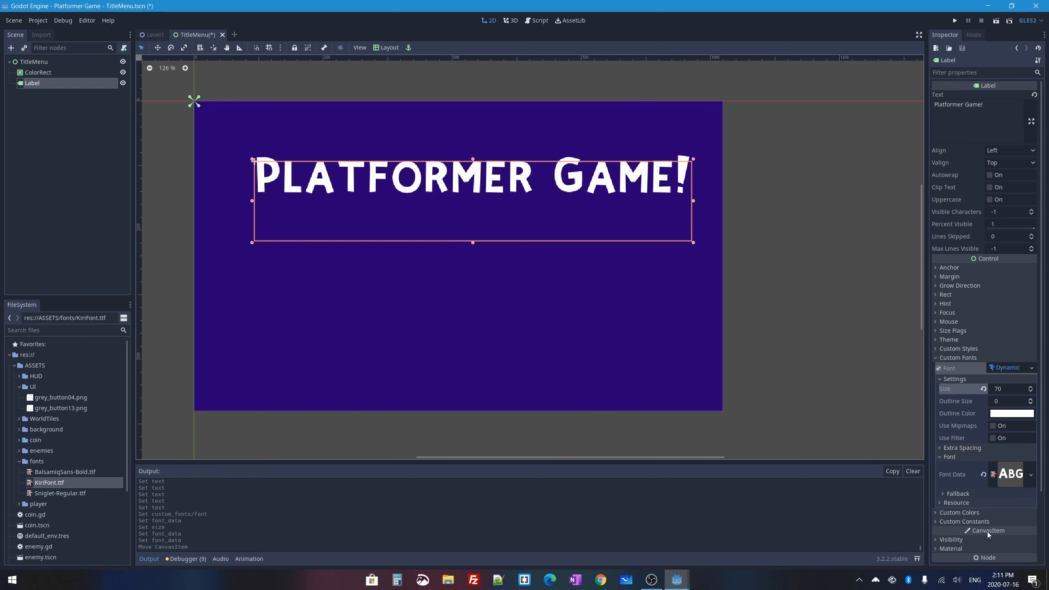
{"action": "left_click", "coordinate": [939, 513]}
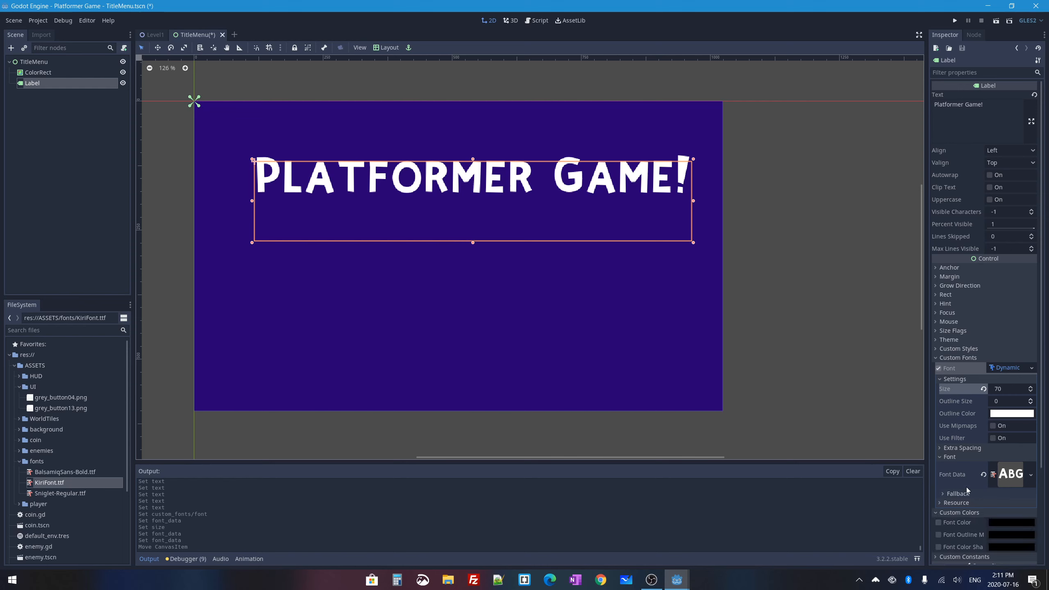
{"action": "left_click", "coordinate": [939, 524]}
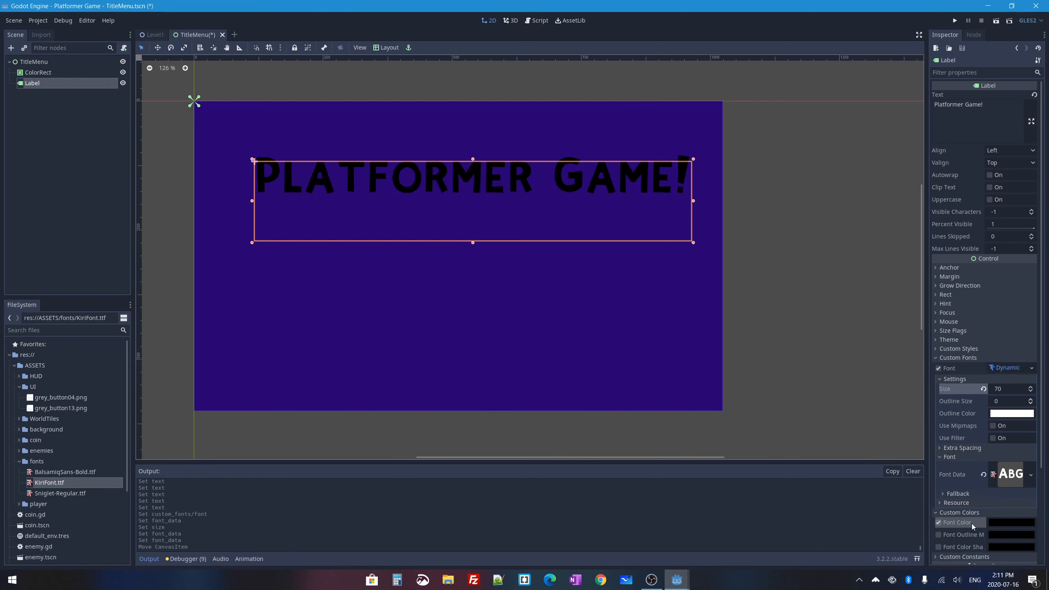
{"action": "left_click", "coordinate": [1010, 522]}
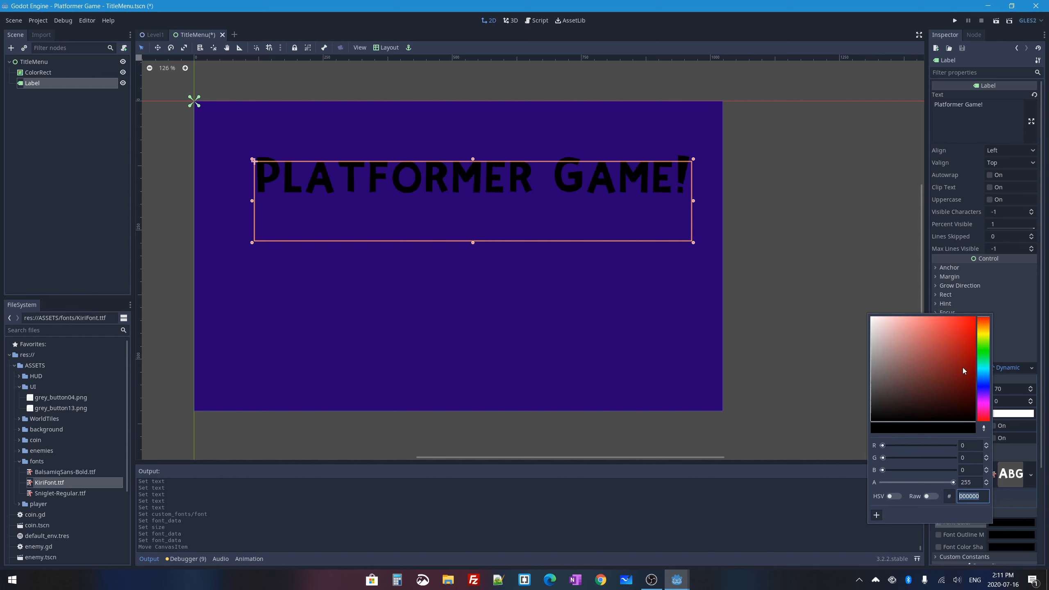
{"action": "left_click_drag", "start_coordinate": [984, 381], "coordinate": [983, 371]}
{"action": "left_click_drag", "start_coordinate": [948, 336], "coordinate": [942, 314]}
{"action": "left_click_drag", "start_coordinate": [984, 372], "coordinate": [984, 384]}
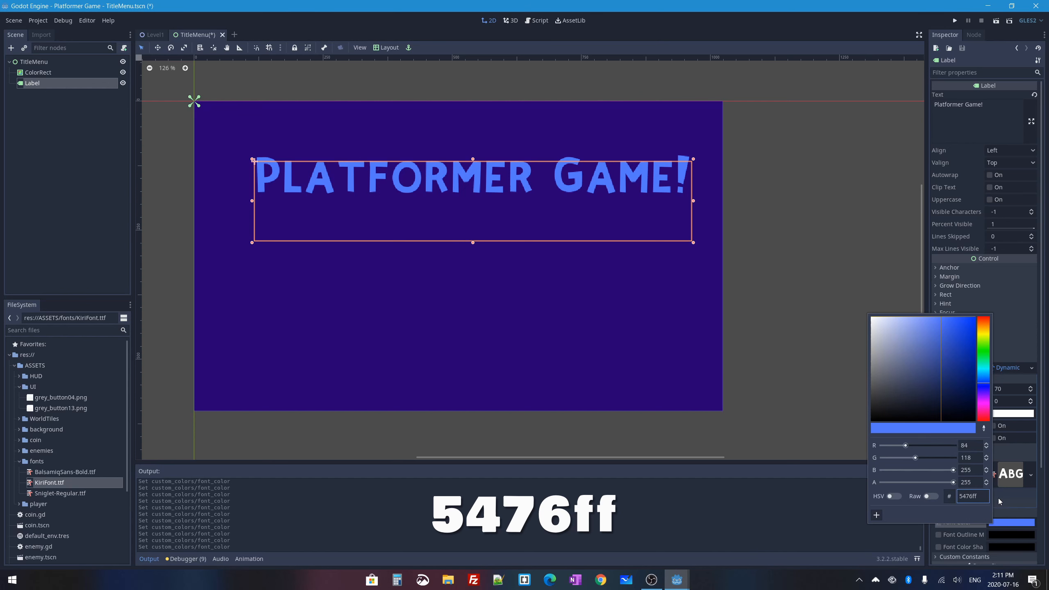
Step: Check the hex color of the ColorRect background and return to the Label node
{"action": "left_click", "coordinate": [28, 72]}
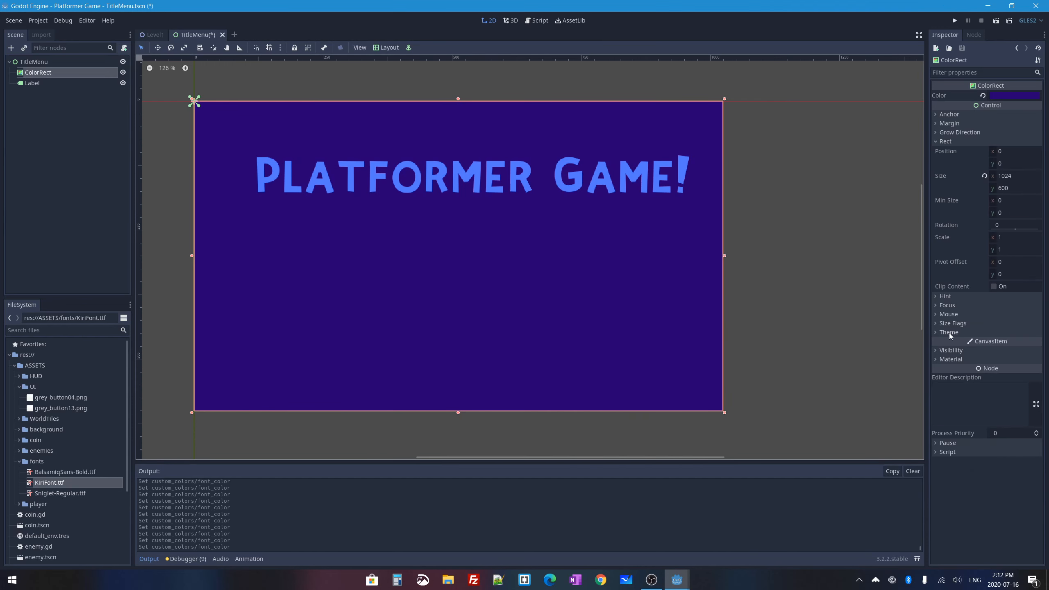
{"action": "left_click", "coordinate": [1016, 95]}
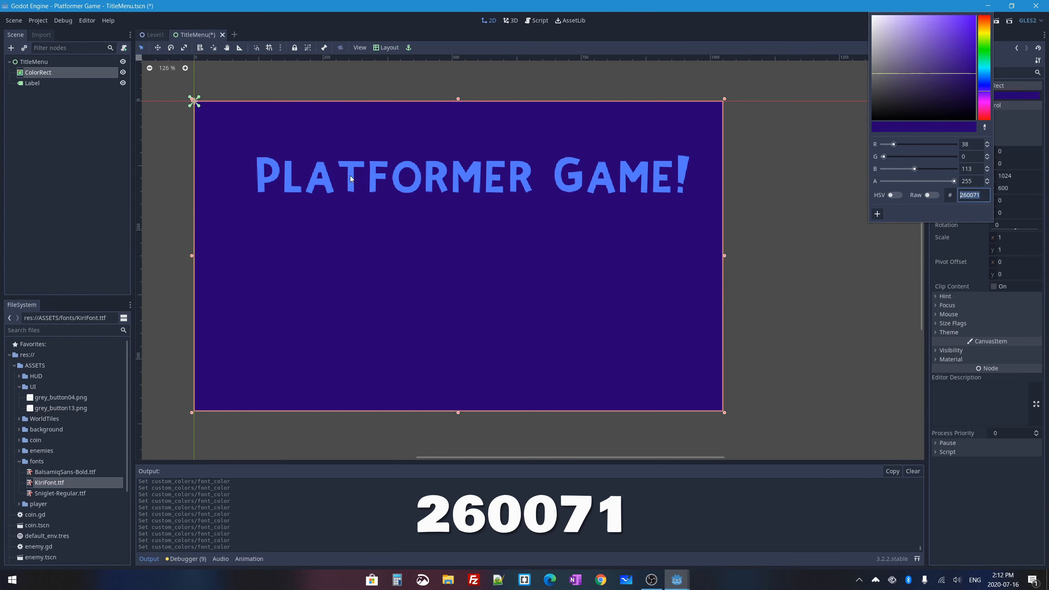
{"action": "left_click", "coordinate": [32, 83]}
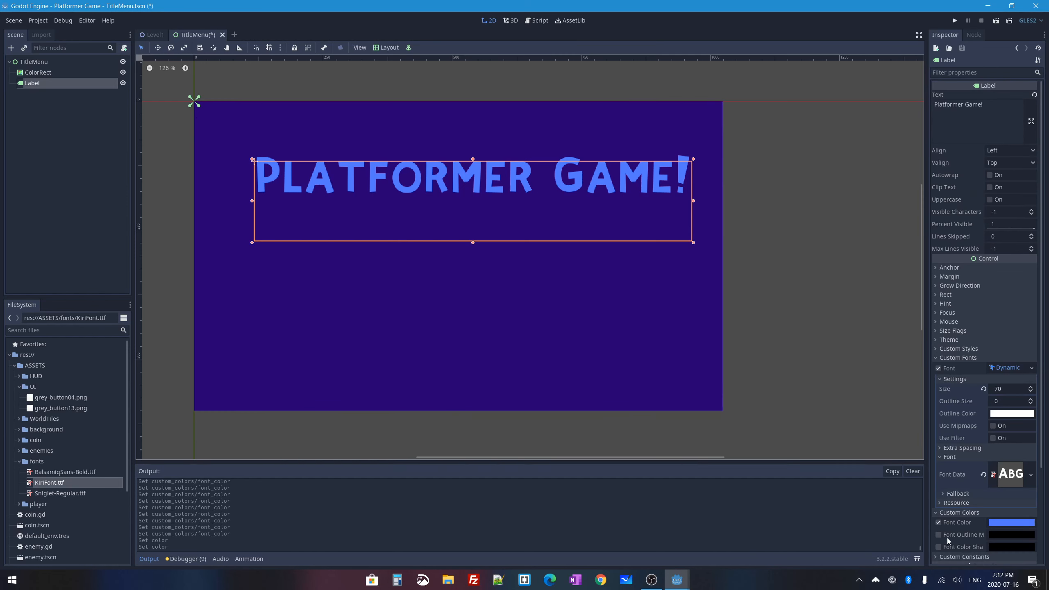
Step: Widen the property area and set the label font's outline color to yellow e9cc0d
{"action": "left_click_drag", "start_coordinate": [928, 522], "coordinate": [880, 522]}
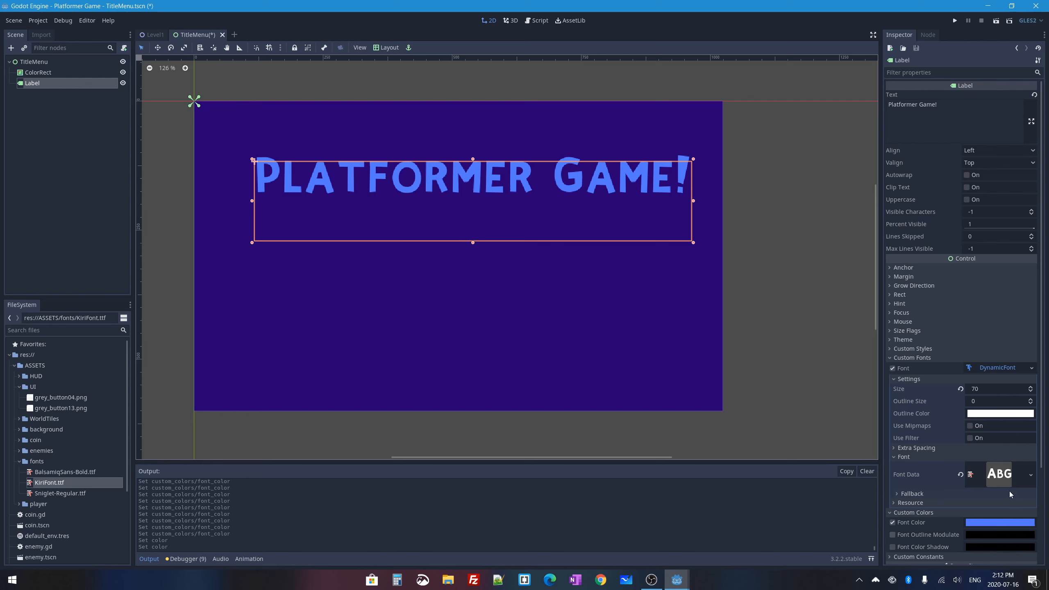
{"action": "left_click", "coordinate": [1002, 413]}
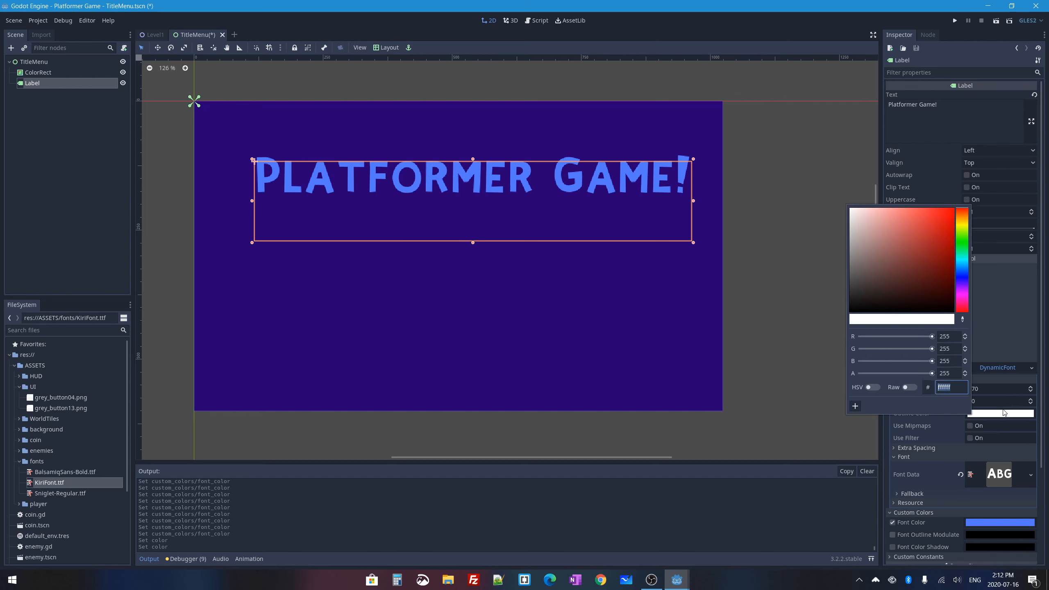
{"action": "left_click", "coordinate": [961, 227]}
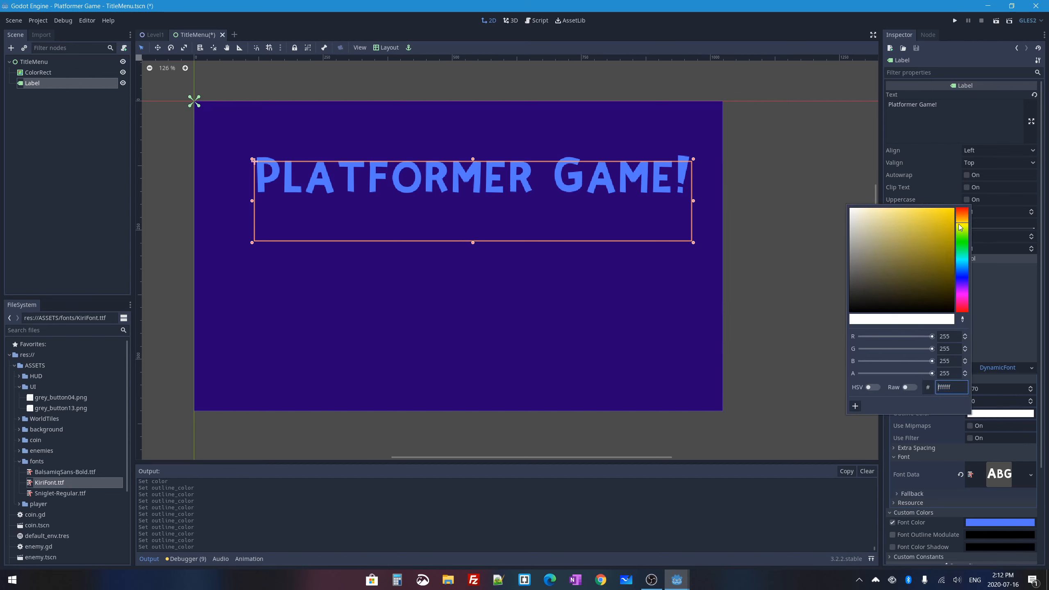
{"action": "left_click", "coordinate": [950, 217]}
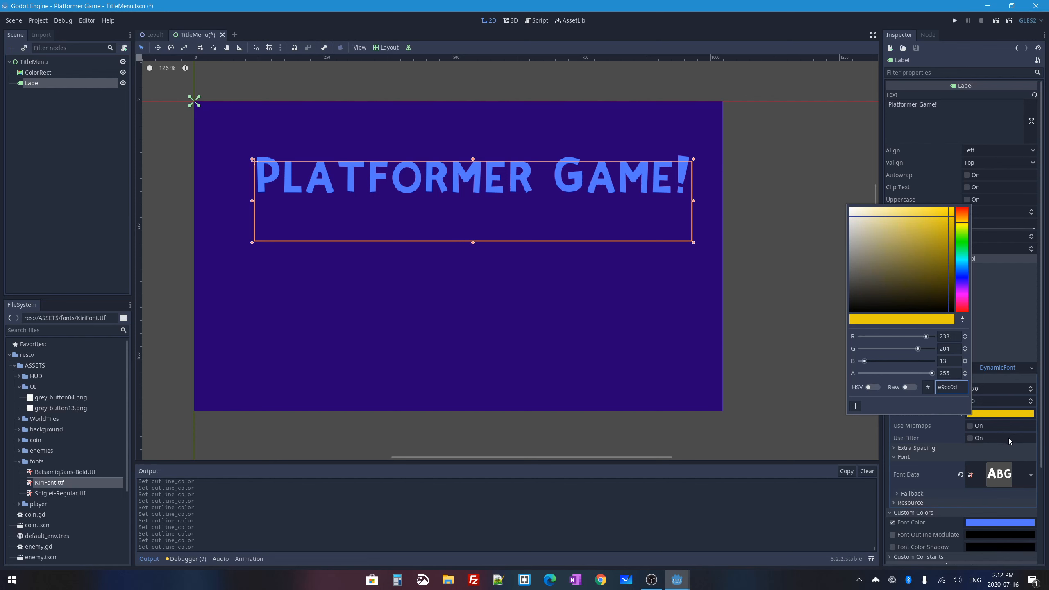
Step: Set the label font's outline size to 4
{"action": "left_click", "coordinate": [1036, 399]}
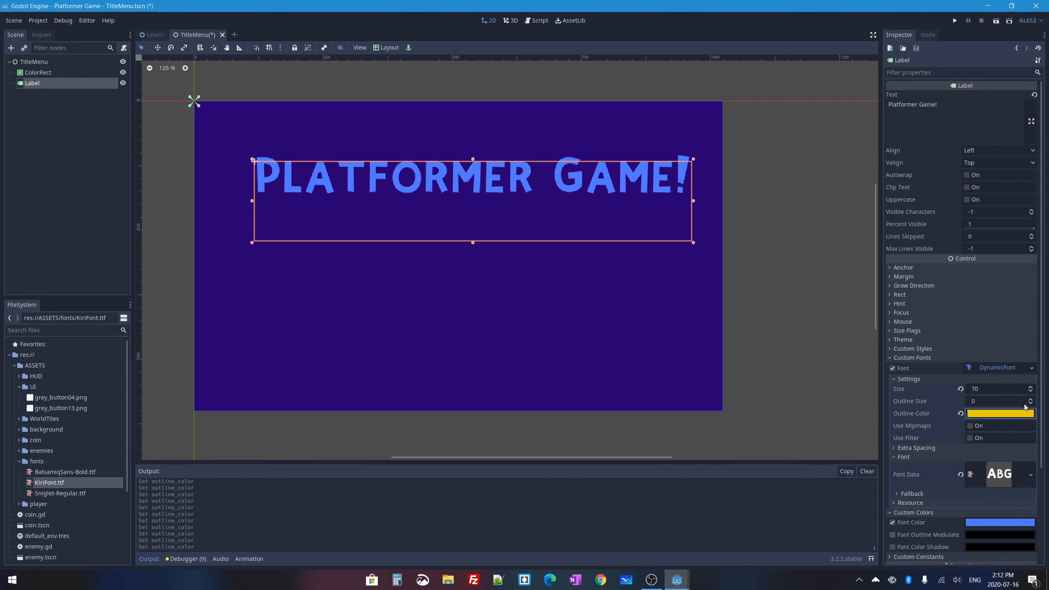
{"action": "left_click", "coordinate": [1033, 399]}
{"action": "left_click", "coordinate": [1032, 399]}
{"action": "left_click", "coordinate": [1032, 400]}
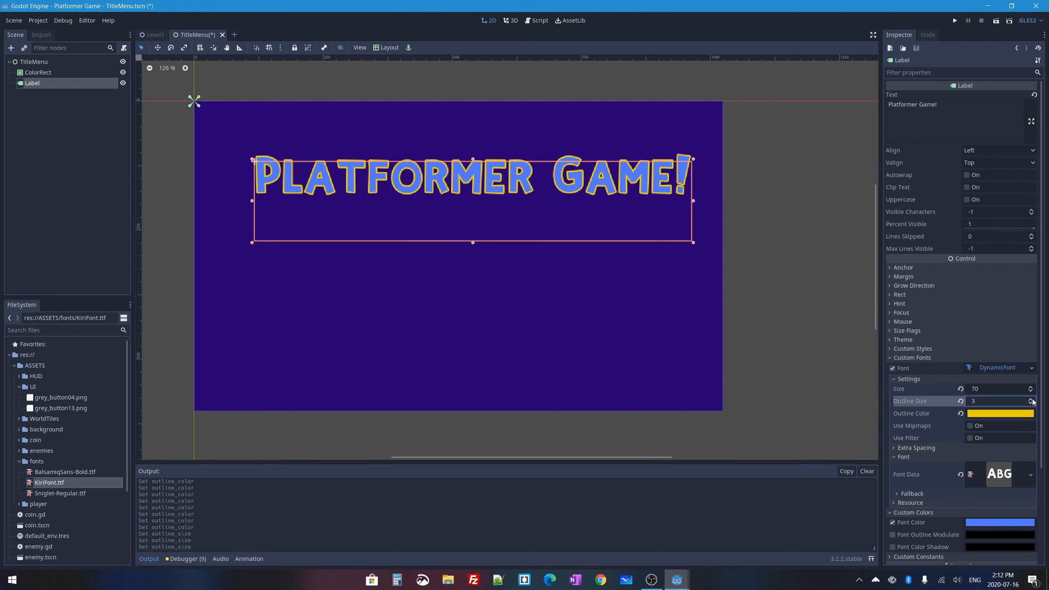
{"action": "left_click", "coordinate": [1033, 399]}
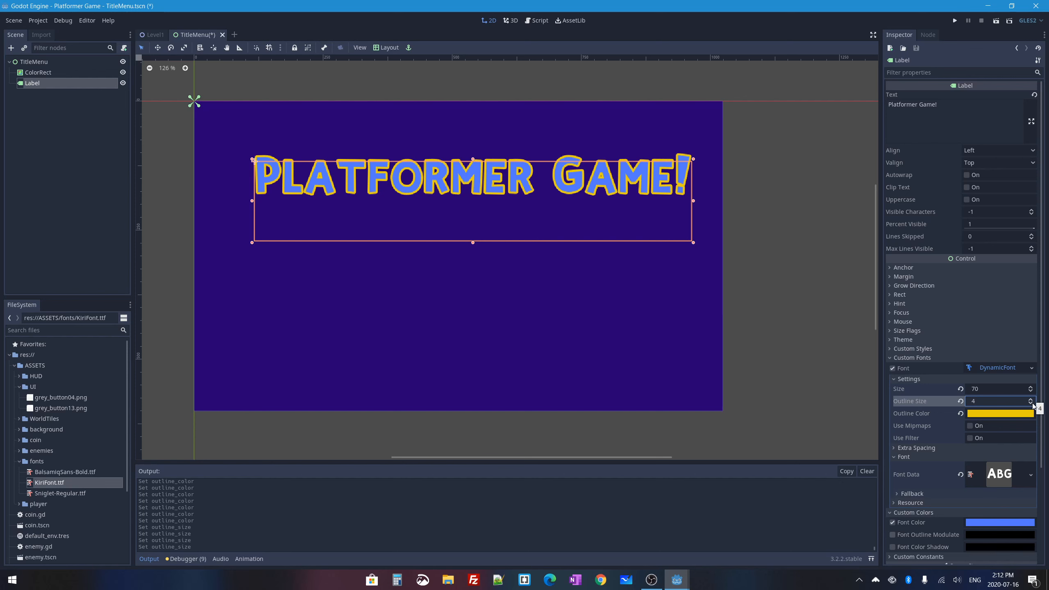
Step: Set the title label font's outline size to 3
{"action": "left_click", "coordinate": [1031, 403]}
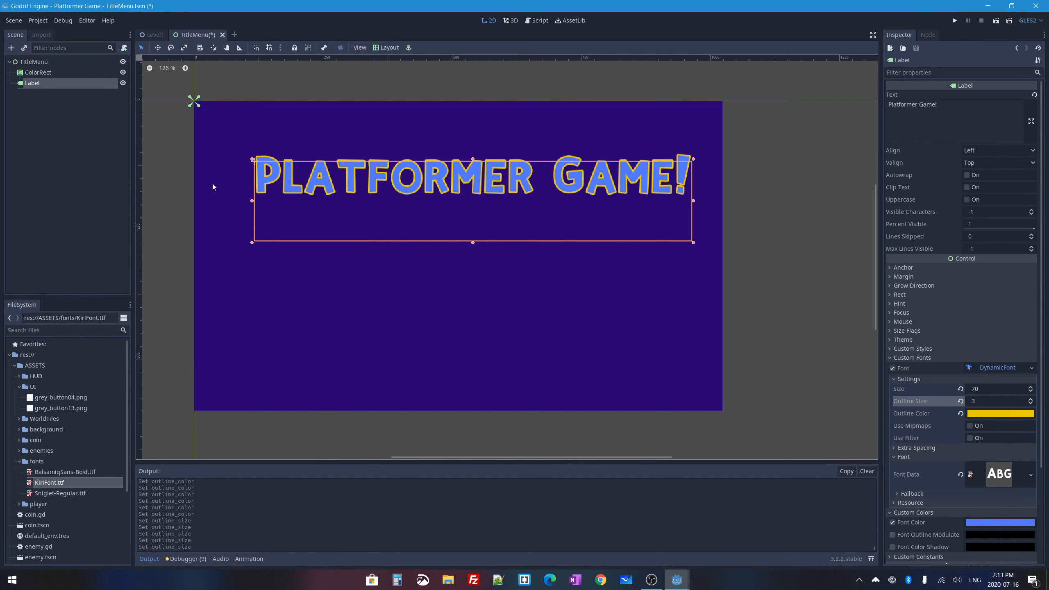
Step: Add a Panel node as a child of the TitleMenu root node
{"action": "left_click", "coordinate": [38, 61]}
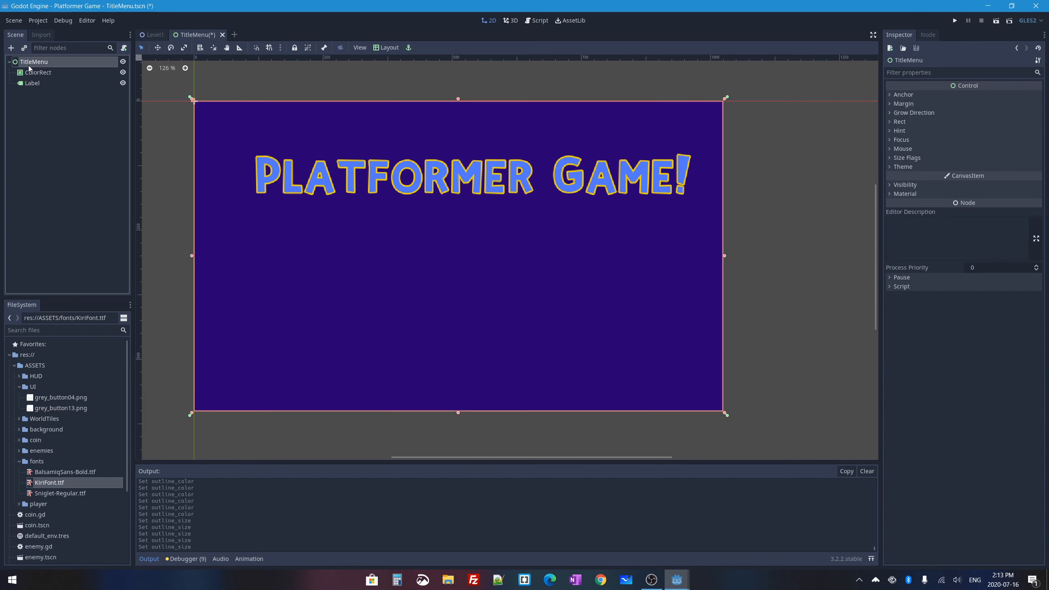
{"action": "left_click", "coordinate": [11, 47]}
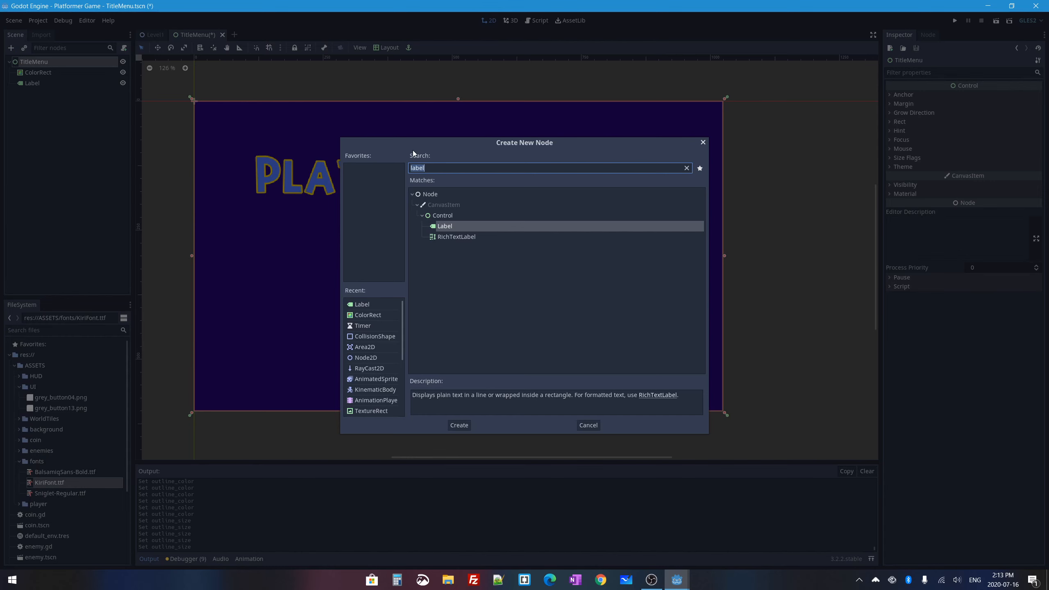
{"action": "type", "text": "panel"}
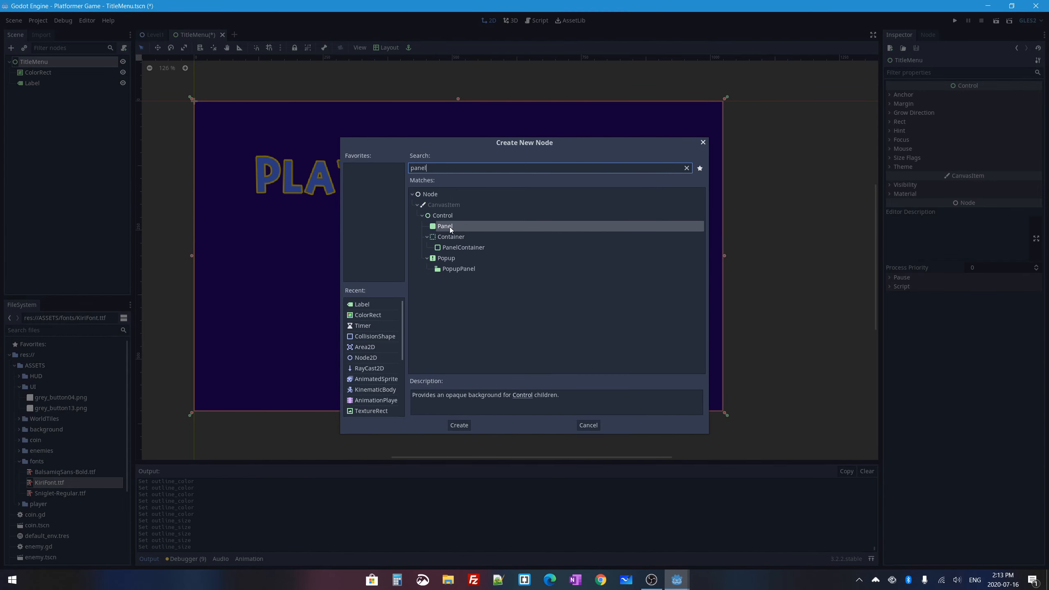
{"action": "double_click", "coordinate": [433, 229]}
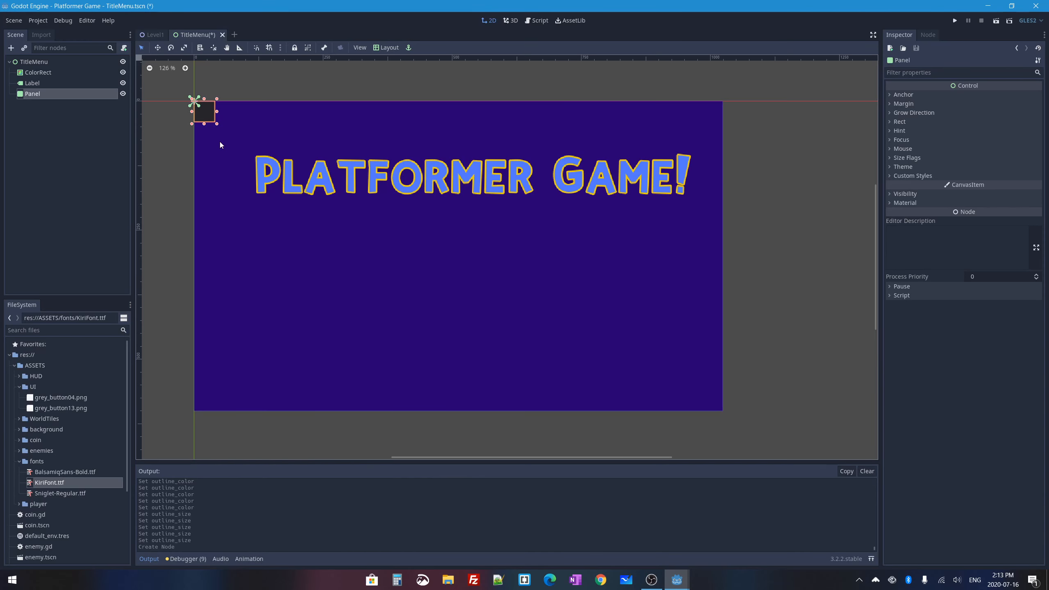
Step: Resize the panel to about 362 by 206, place it in the background's lower-left area, and show its Rect properties
{"action": "left_click_drag", "start_coordinate": [203, 114], "coordinate": [278, 248]}
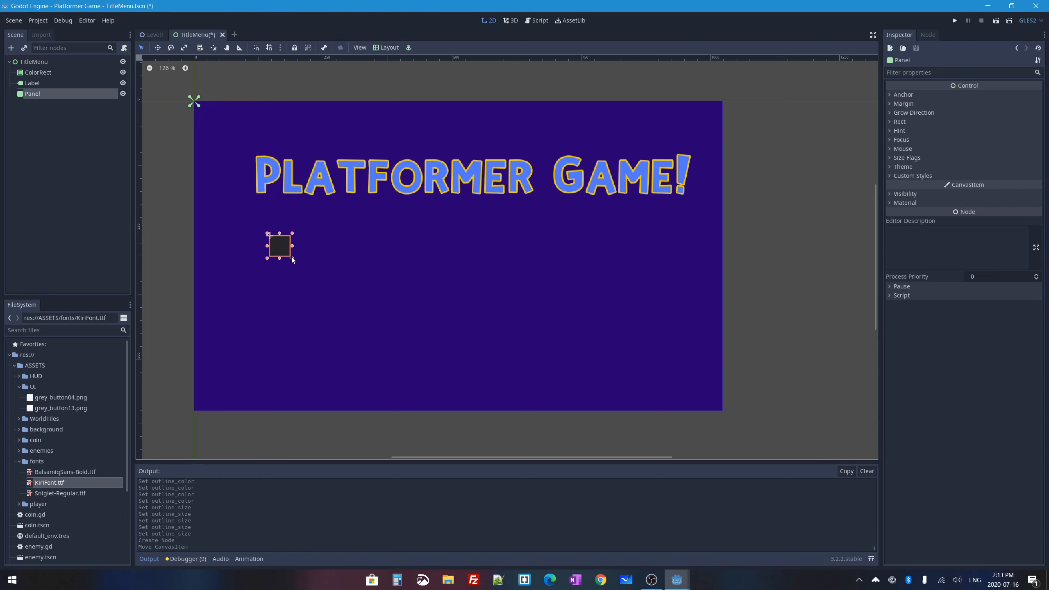
{"action": "left_click_drag", "start_coordinate": [318, 290], "coordinate": [466, 357]}
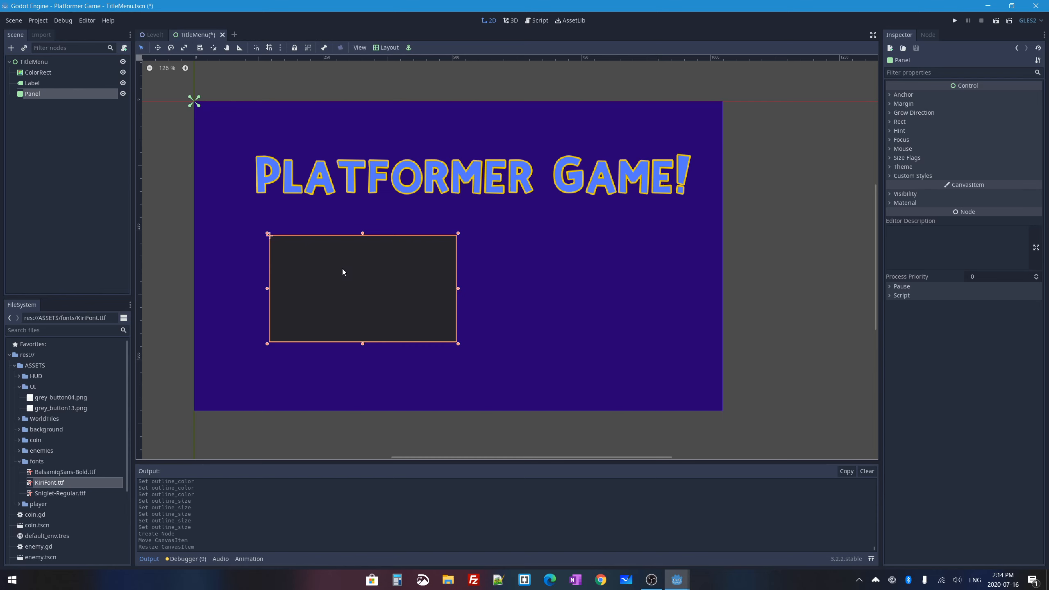
{"action": "left_click_drag", "start_coordinate": [321, 283], "coordinate": [259, 335]}
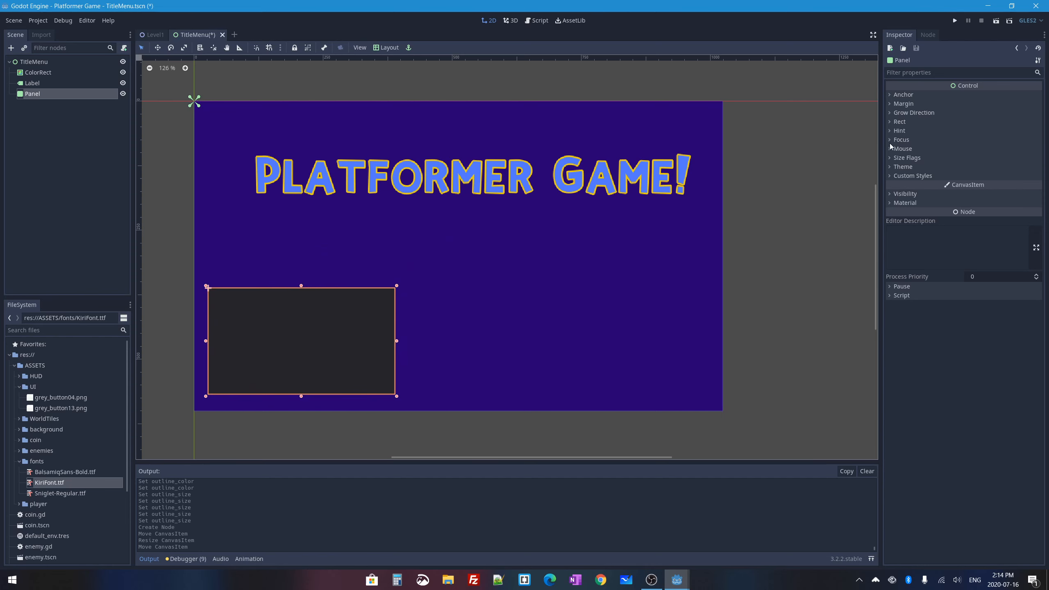
{"action": "left_click", "coordinate": [891, 121]}
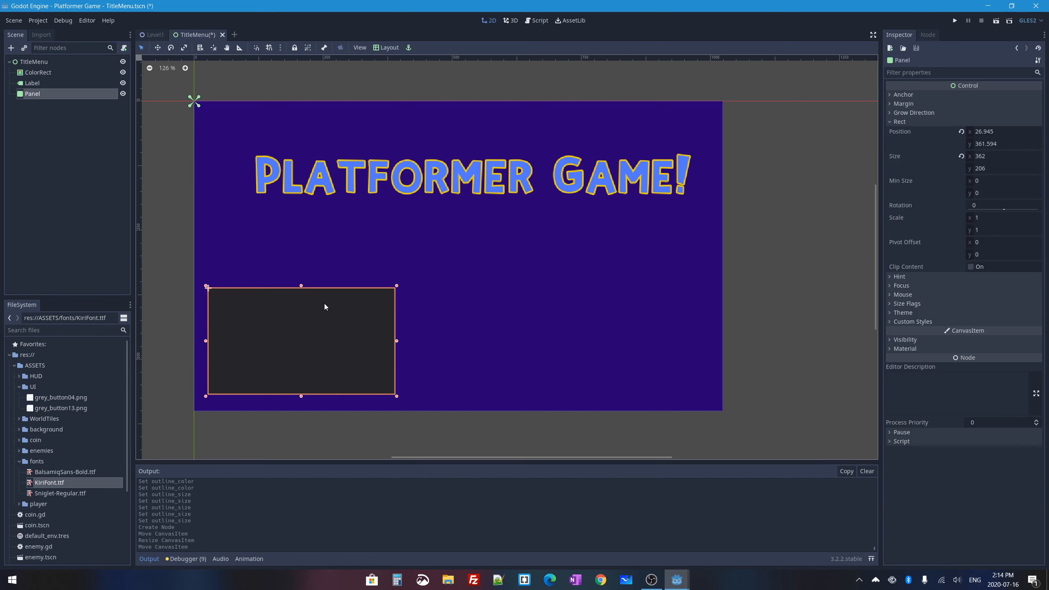
Step: Assign a new StyleBoxFlat to the panel's custom style and open its settings
{"action": "left_click", "coordinate": [892, 322]}
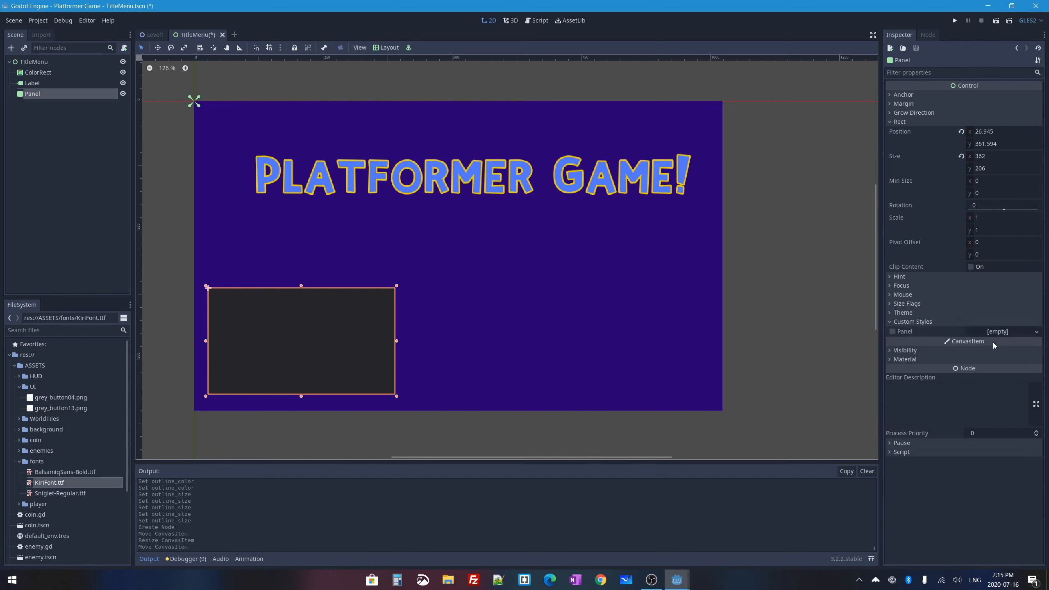
{"action": "left_click", "coordinate": [1036, 332]}
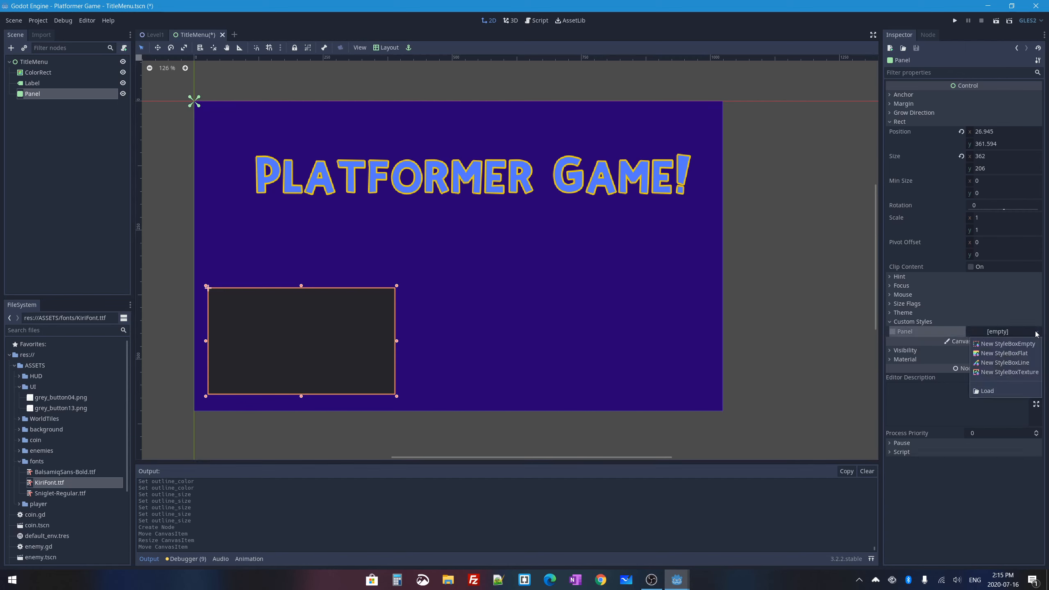
{"action": "left_click", "coordinate": [1011, 355]}
{"action": "left_click", "coordinate": [1003, 331]}
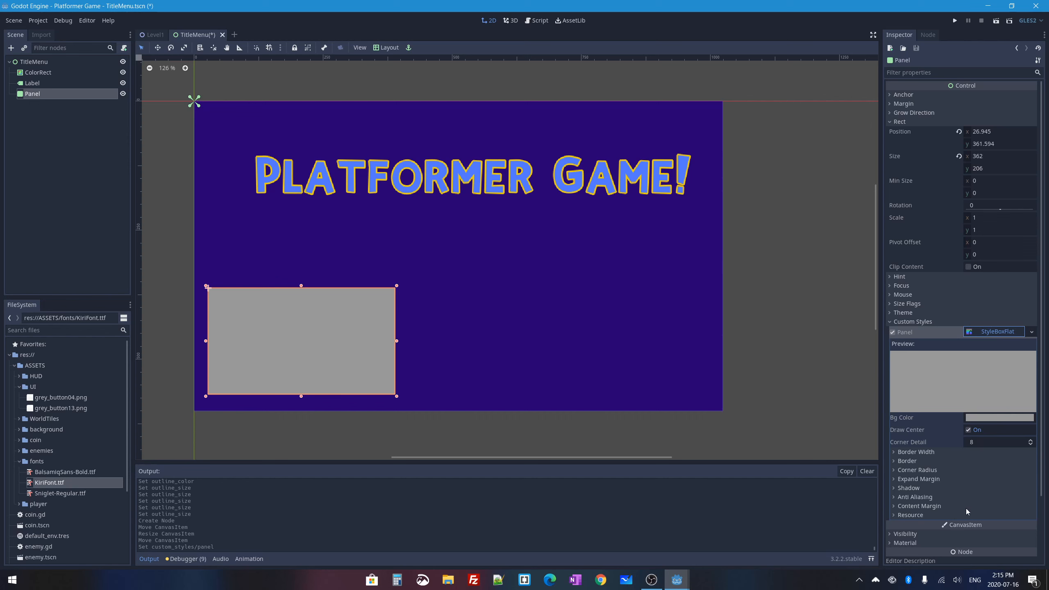
Step: Set the panel style's background color to a translucent dark purple, R 31, G 2, B 29, with alpha 97
{"action": "left_click", "coordinate": [995, 416]}
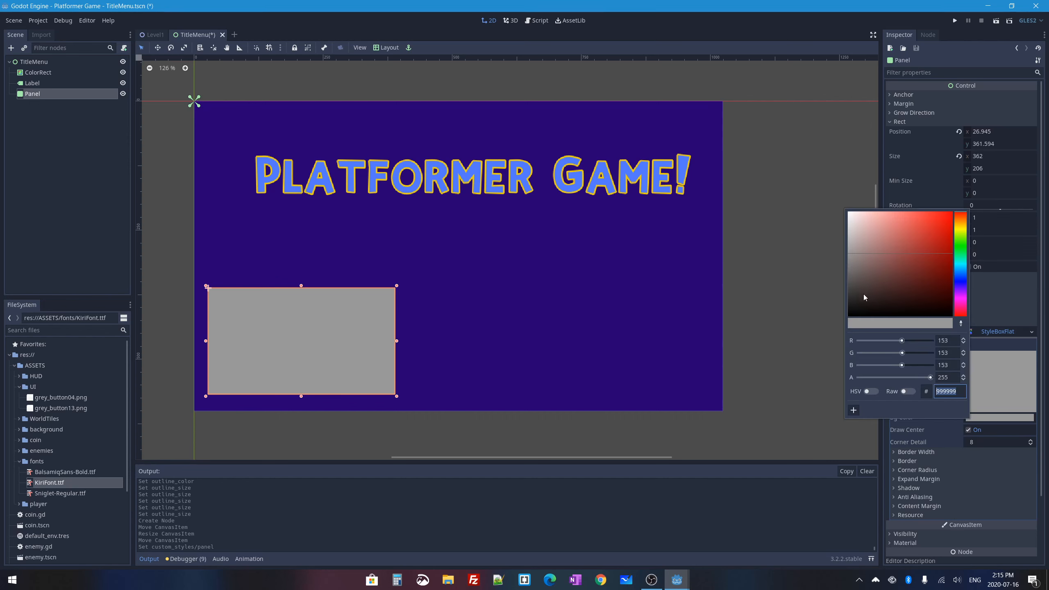
{"action": "left_click_drag", "start_coordinate": [864, 294], "coordinate": [939, 294]}
{"action": "left_click", "coordinate": [961, 300]}
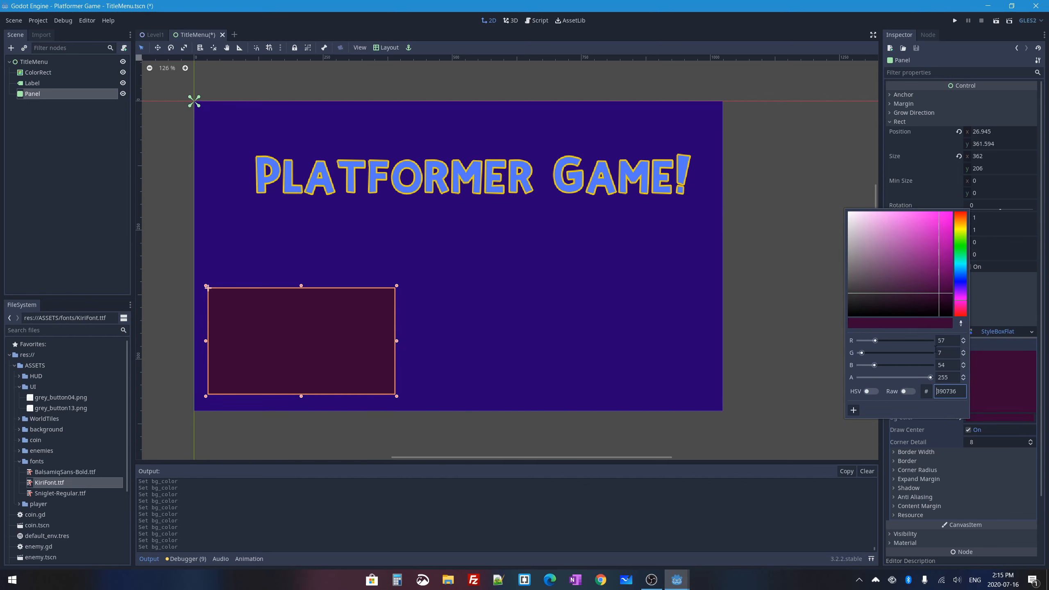
{"action": "left_click_drag", "start_coordinate": [930, 378], "coordinate": [888, 378]}
{"action": "left_click_drag", "start_coordinate": [942, 305], "coordinate": [949, 304]}
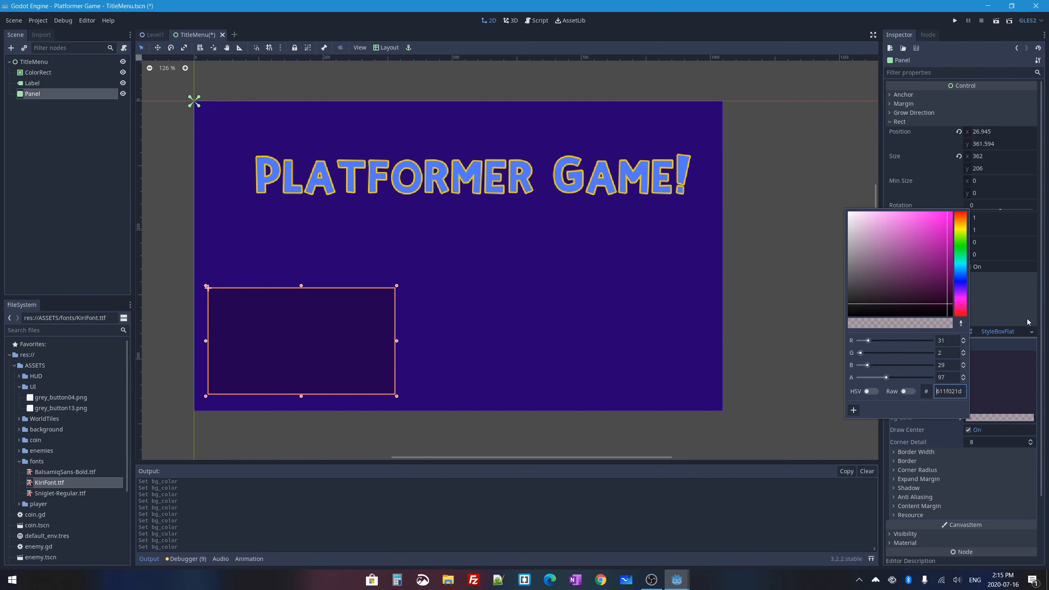
{"action": "left_click", "coordinate": [1030, 355]}
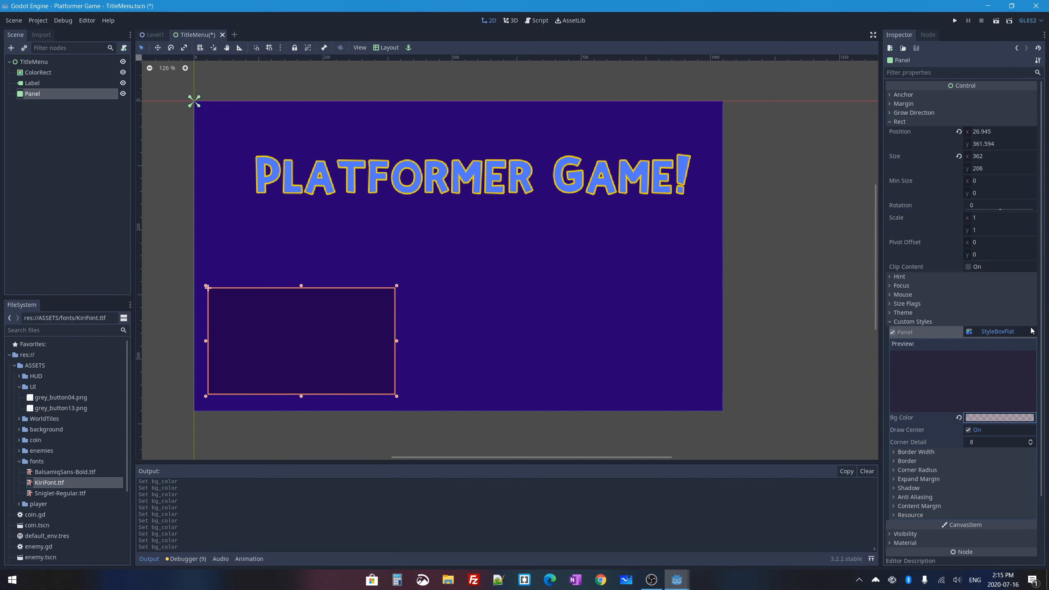
Step: Round all four corners of the panel style with a corner radius of 20 and deselect the panel
{"action": "left_click", "coordinate": [896, 472]}
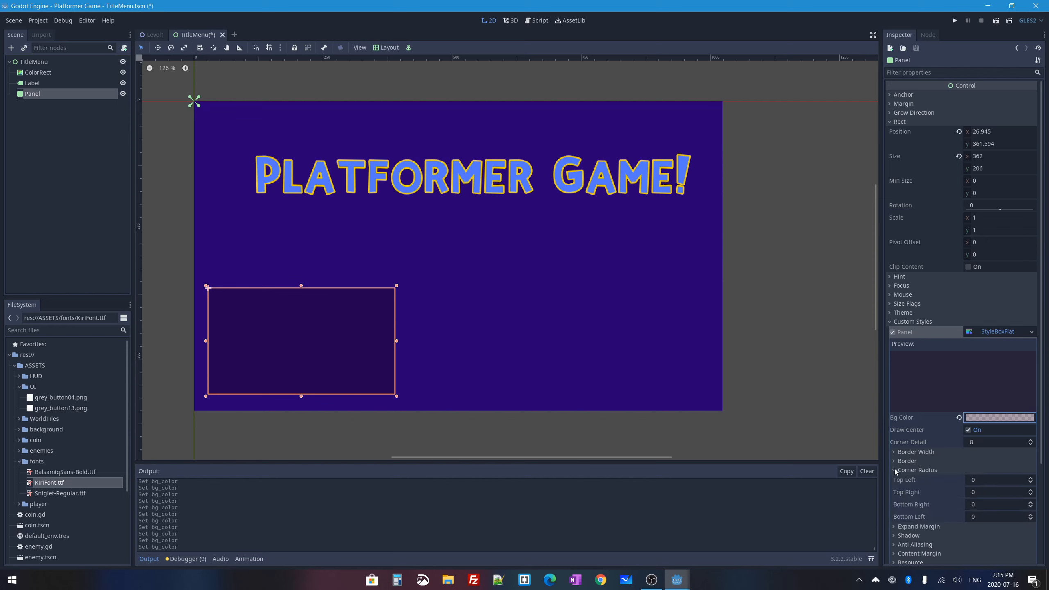
{"action": "left_click", "coordinate": [985, 478]}
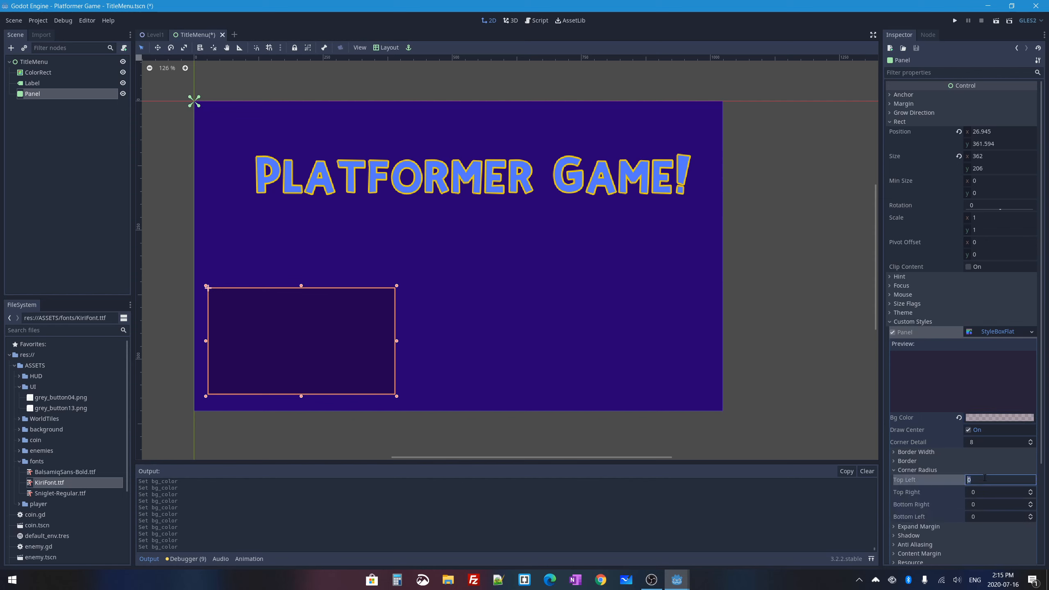
{"action": "type", "text": "20"}
{"action": "key", "text": "Tab"}
{"action": "type", "text": "20"}
{"action": "key", "text": "Tab"}
{"action": "type", "text": "20"}
{"action": "key", "text": "Tab"}
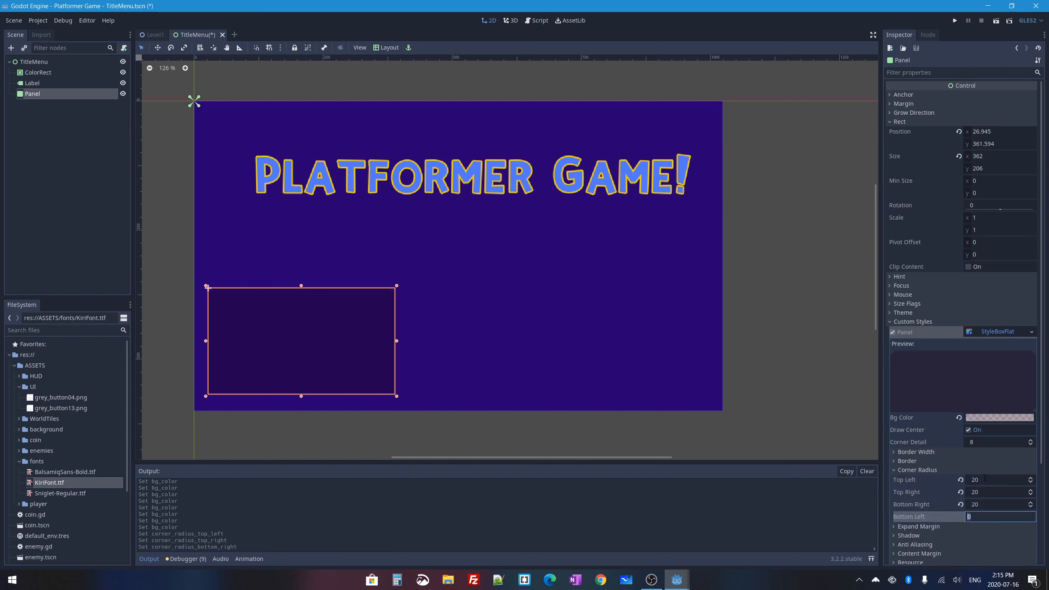
{"action": "type", "text": "20"}
{"action": "key", "text": "Return"}
{"action": "left_click", "coordinate": [196, 275]}
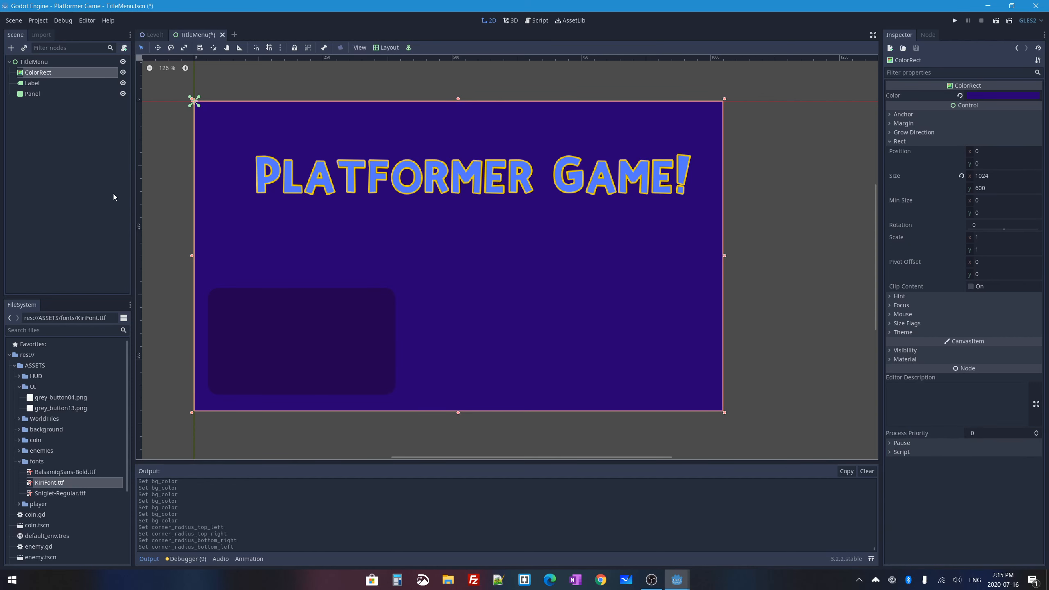
Step: Add a TextureRect node as a child of Panel and assign grey_button04.png as its texture
{"action": "left_click", "coordinate": [32, 97]}
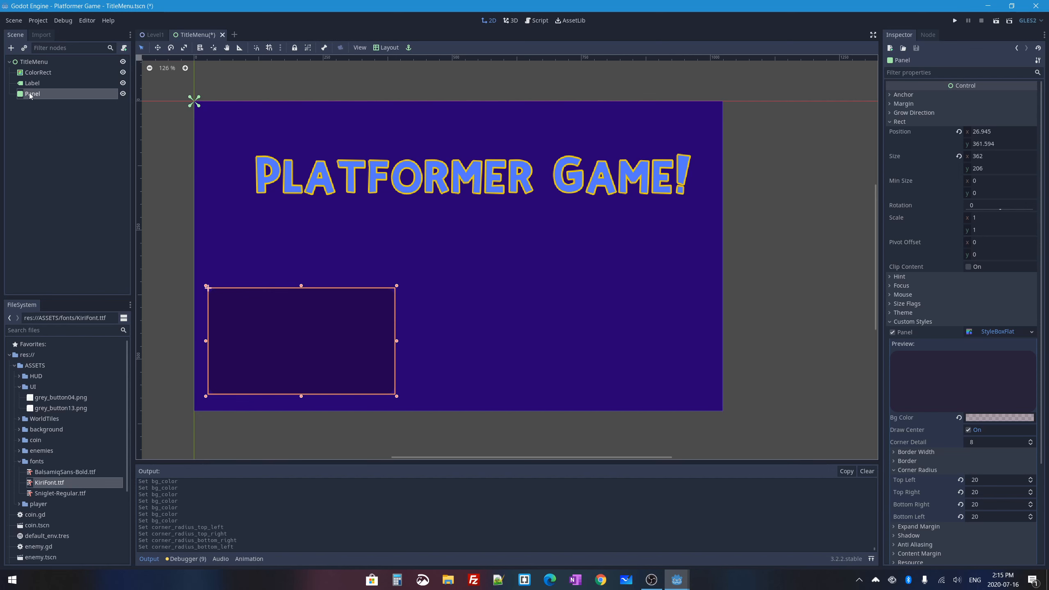
{"action": "left_click", "coordinate": [11, 48]}
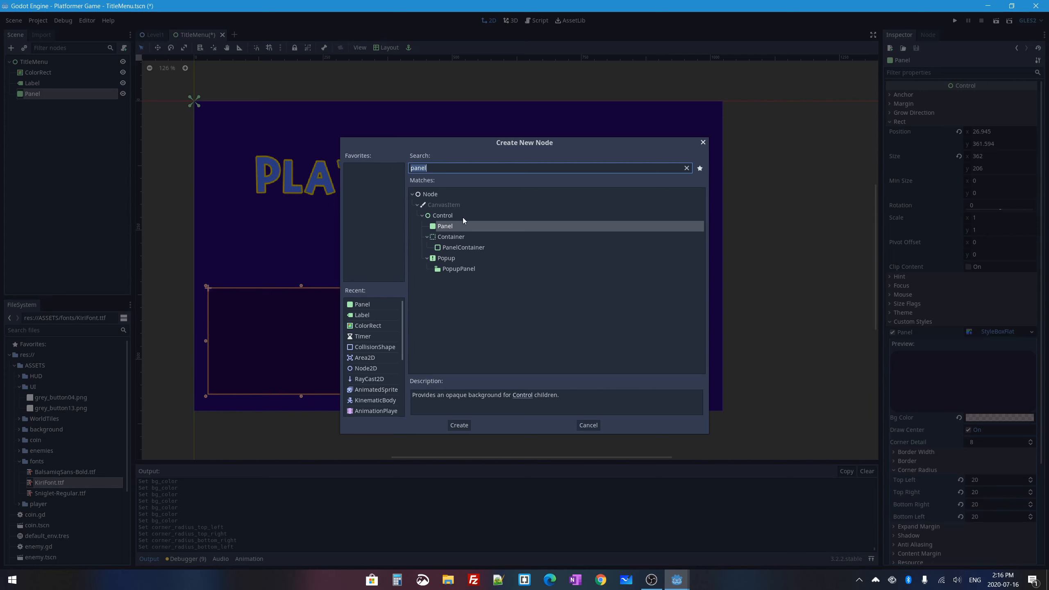
{"action": "left_click", "coordinate": [687, 167]}
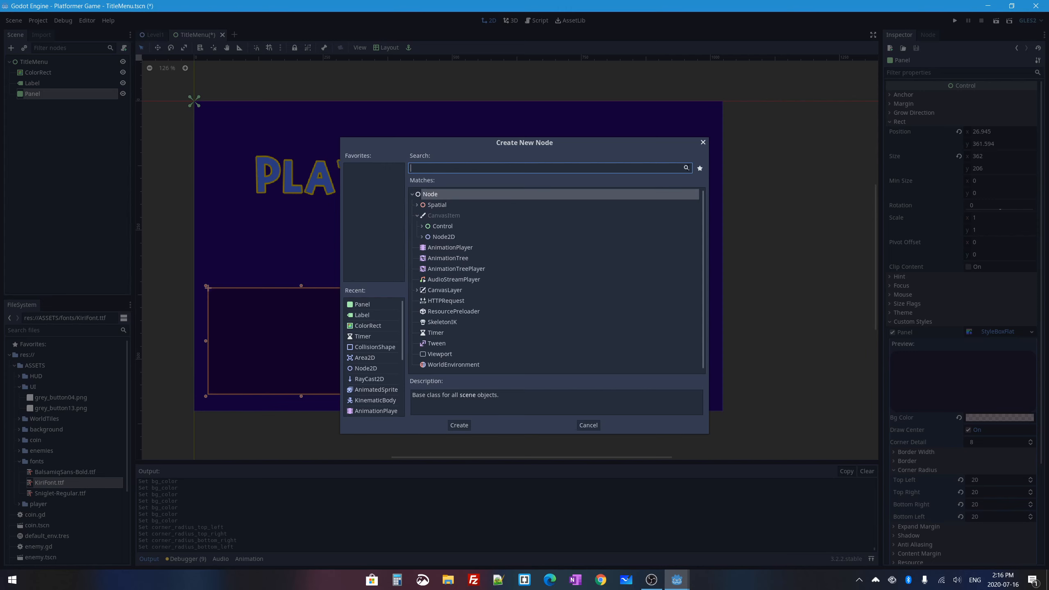
{"action": "left_click", "coordinate": [422, 228]}
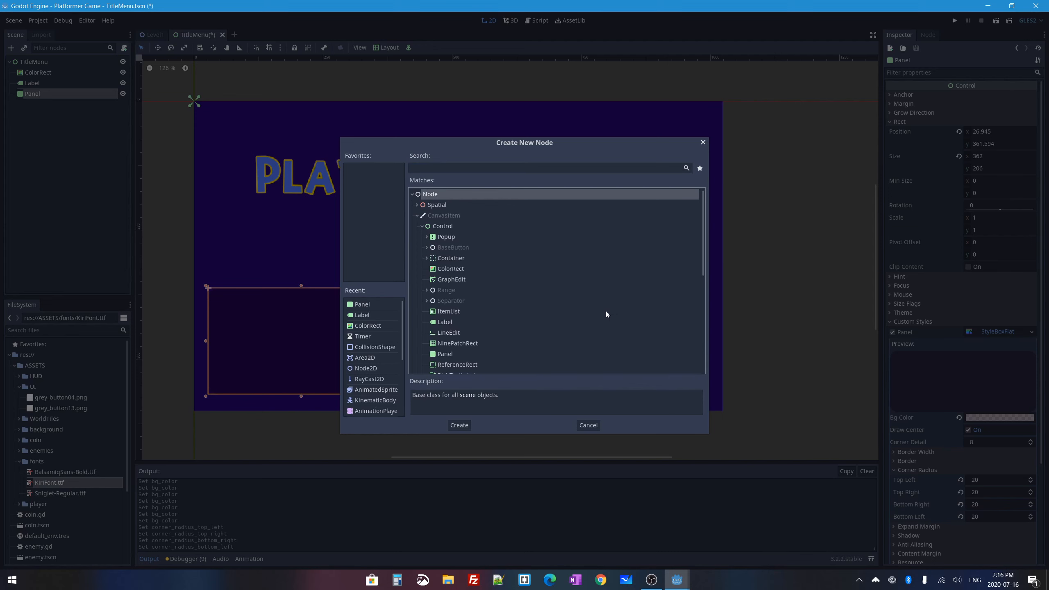
{"action": "scroll", "coordinate": [606, 312], "scroll_direction": "down", "scroll_amount": 2}
{"action": "scroll", "coordinate": [606, 321], "scroll_direction": "down", "scroll_amount": 2}
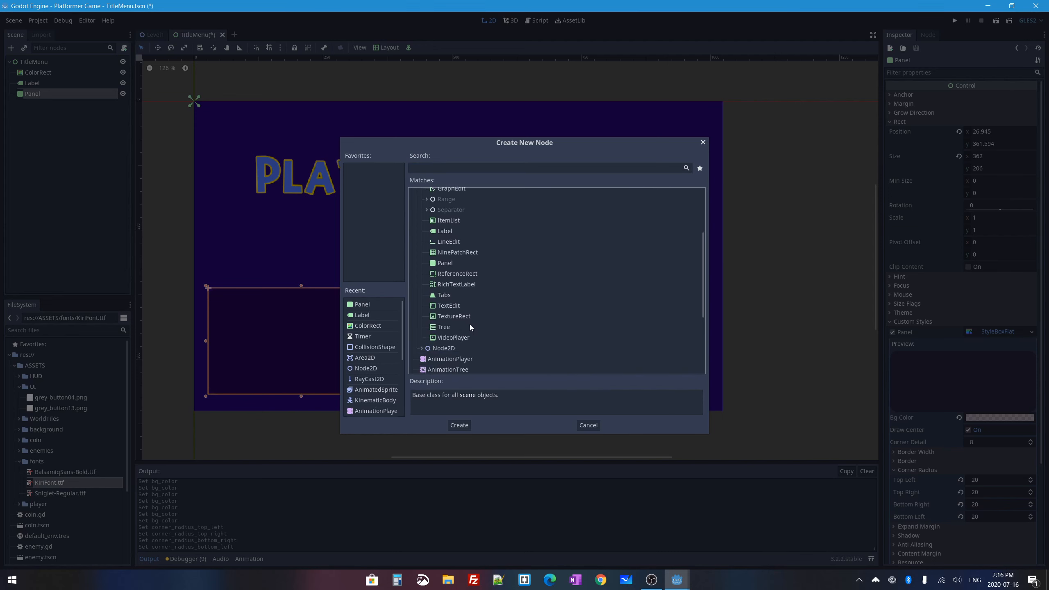
{"action": "left_click", "coordinate": [447, 316]}
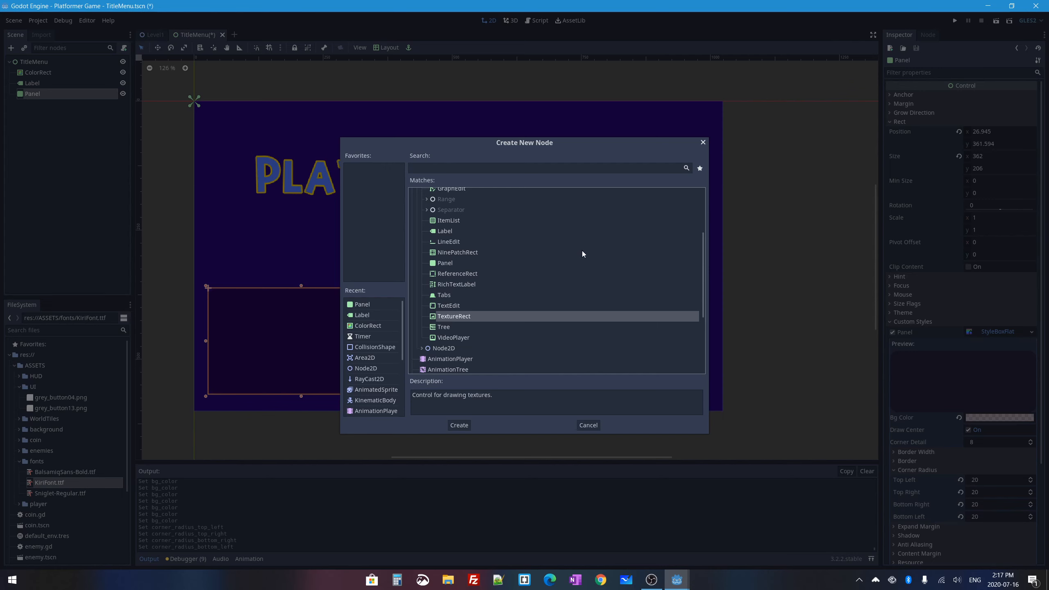
{"action": "double_click", "coordinate": [453, 316]}
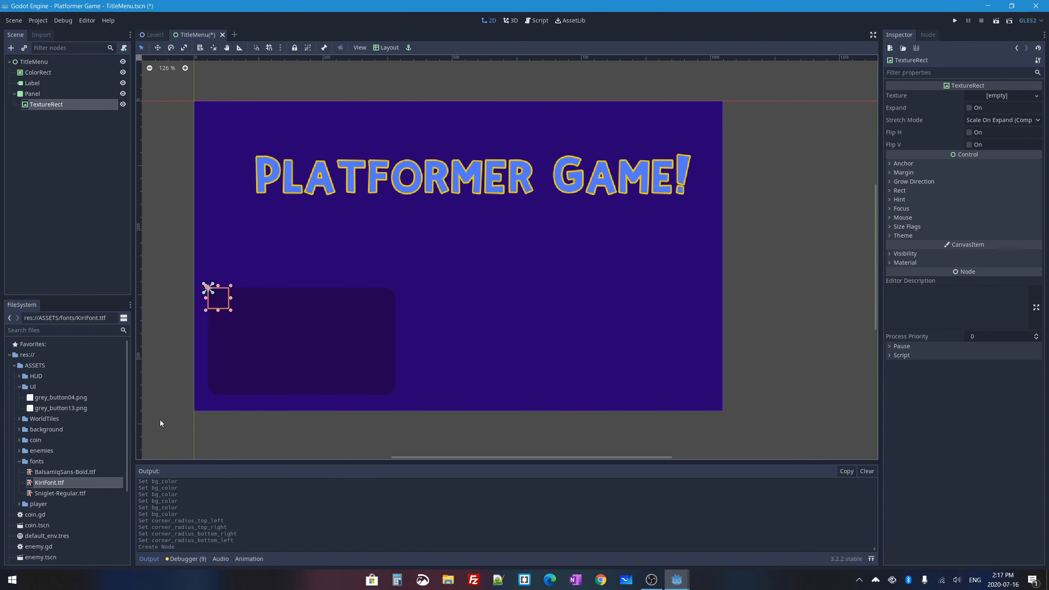
{"action": "left_click_drag", "start_coordinate": [43, 397], "coordinate": [995, 99]}
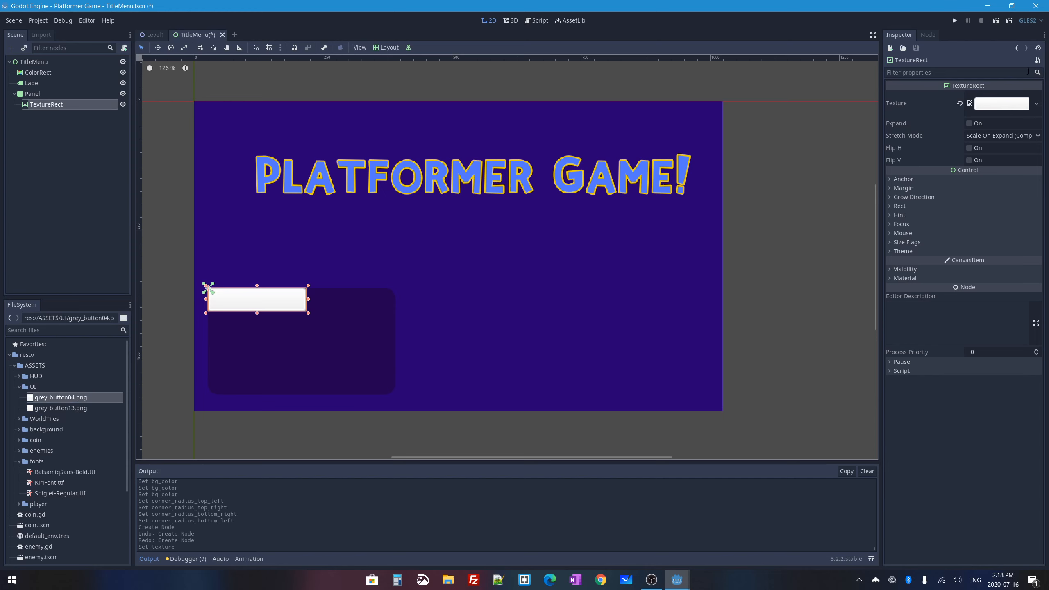
Step: Try enlarging and shrinking the TextureRect with Expand enabled, and undo these changes
{"action": "left_click_drag", "start_coordinate": [309, 312], "coordinate": [362, 356]}
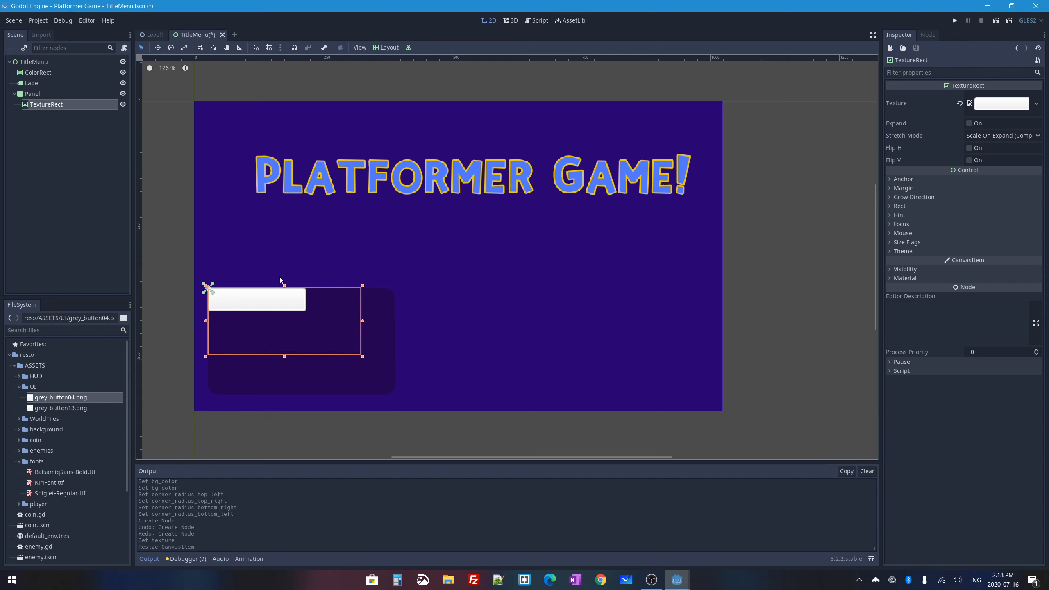
{"action": "left_click", "coordinate": [969, 123]}
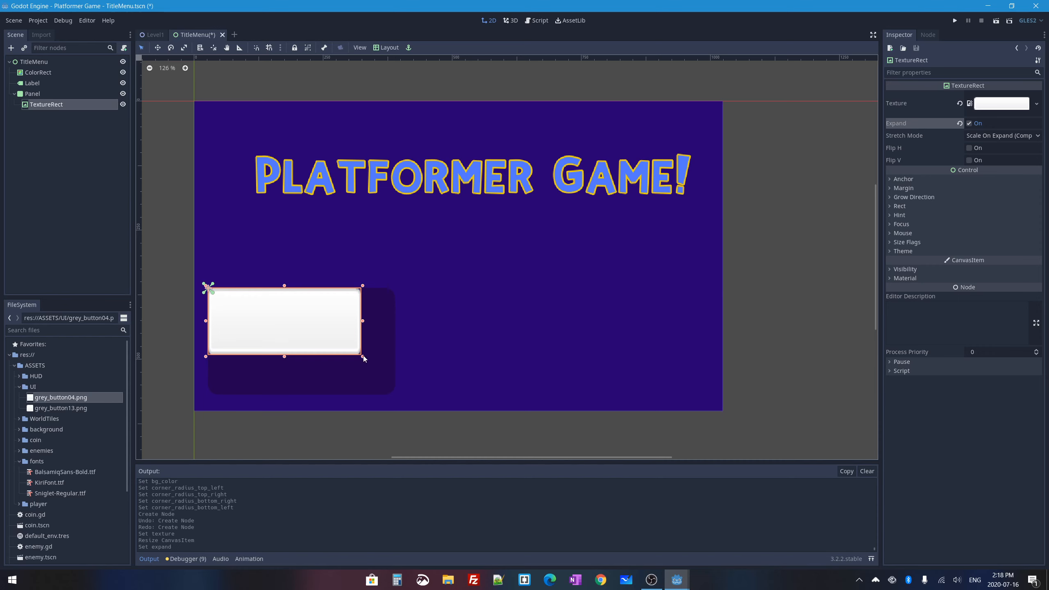
{"action": "left_click_drag", "start_coordinate": [364, 359], "coordinate": [311, 318]}
{"action": "key", "text": "ctrl+z"}
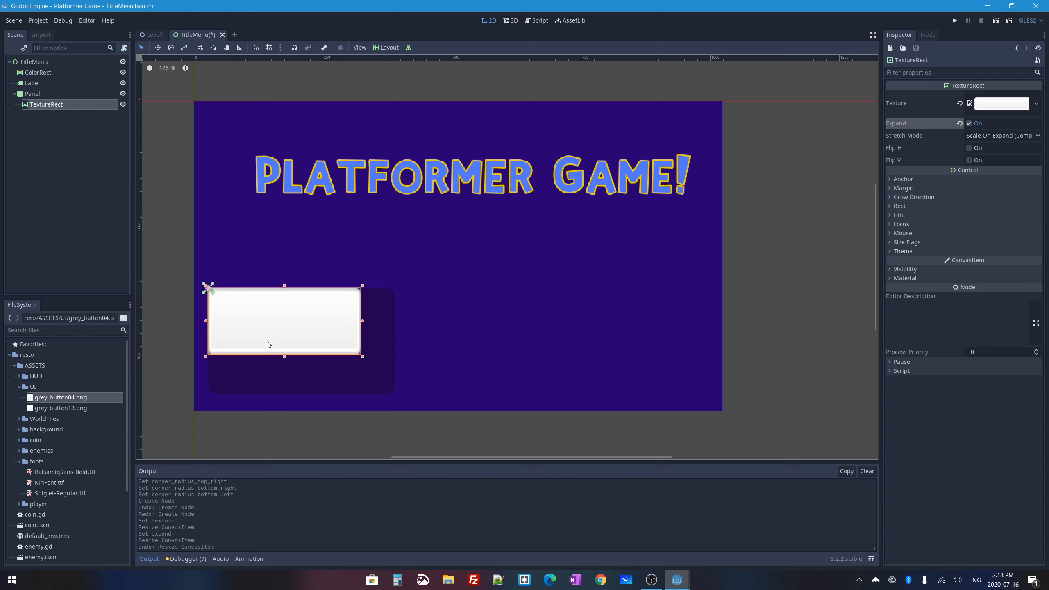
{"action": "key", "text": "ctrl+z"}
{"action": "key", "text": "ctrl+z"}
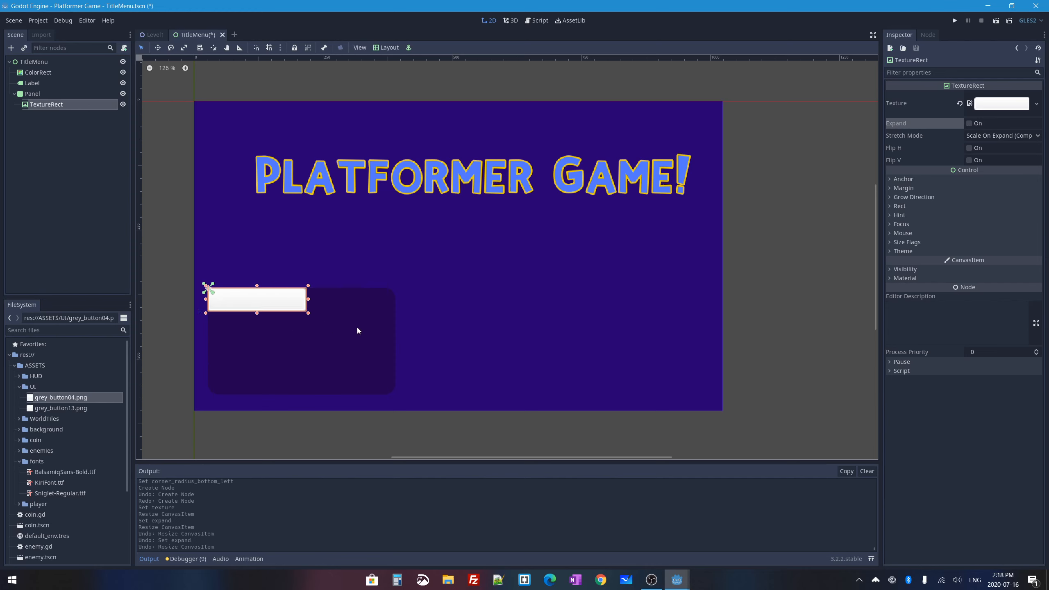
Step: Enable Expand on the TextureRect and resize it slightly larger than the original button image, anchored at the panel's upper-left corner
{"action": "left_click", "coordinate": [970, 123]}
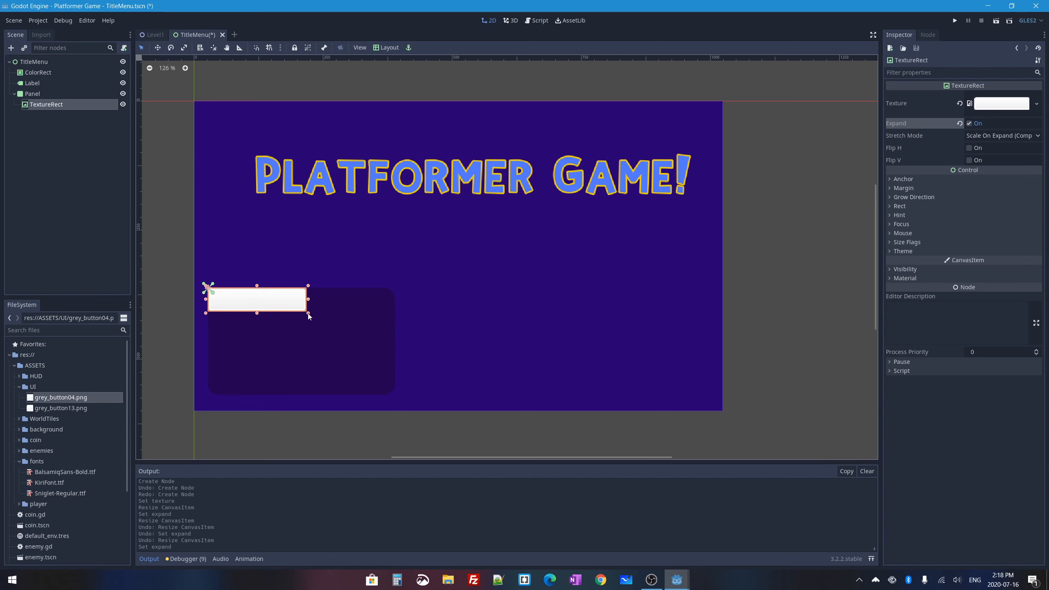
{"action": "left_click_drag", "start_coordinate": [308, 313], "coordinate": [262, 316]}
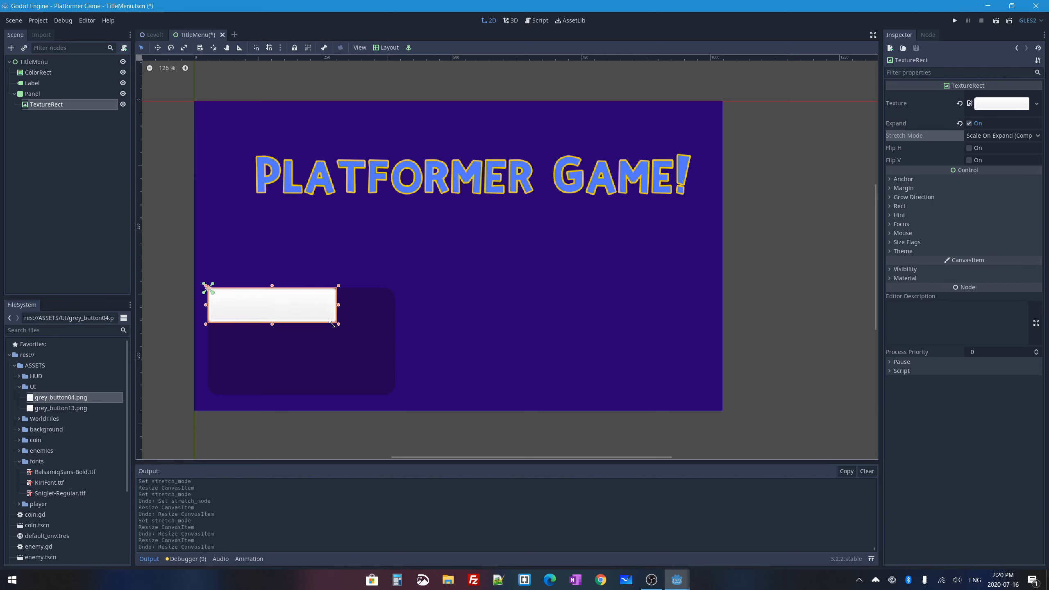
{"action": "mouse_move", "coordinate": [339, 322]}
{"action": "left_mouse_down"}
{"action": "mouse_move", "coordinate": [433, 347]}
{"action": "mouse_move", "coordinate": [292, 310]}
{"action": "mouse_move", "coordinate": [339, 321]}
{"action": "mouse_move", "coordinate": [312, 305]}
{"action": "mouse_move", "coordinate": [343, 318]}
{"action": "left_mouse_up"}
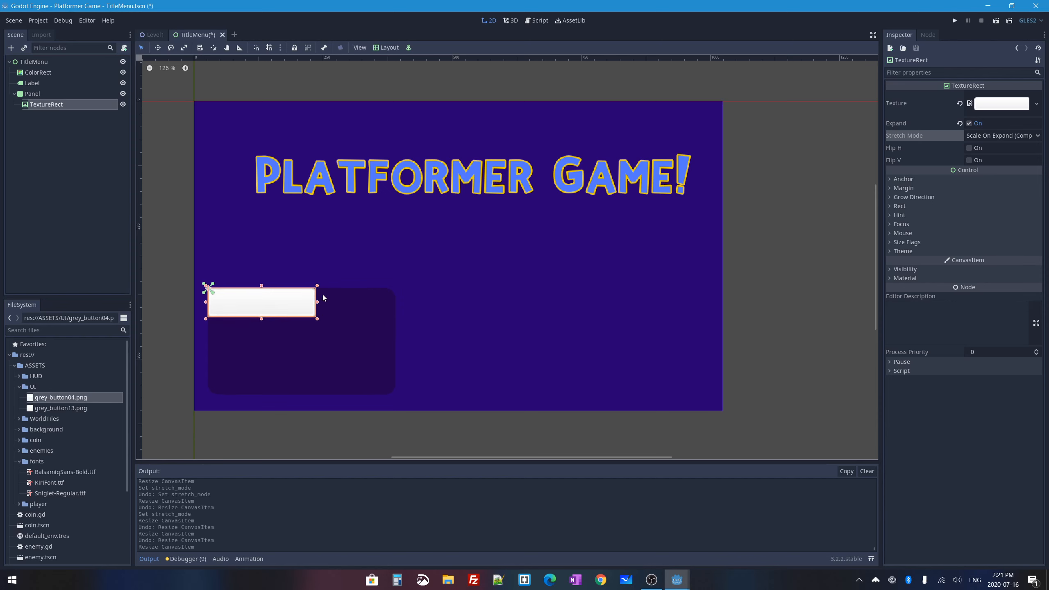
Step: Shrink the TextureRect button image and move it to the lower-left area of the panel
{"action": "left_click_drag", "start_coordinate": [317, 323], "coordinate": [279, 309]}
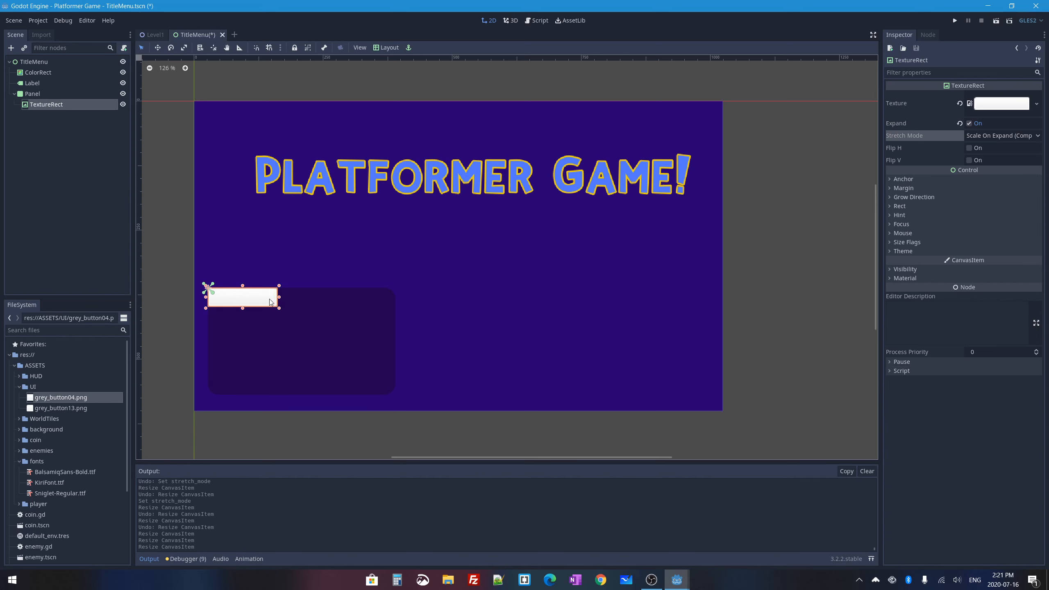
{"action": "left_click_drag", "start_coordinate": [270, 302], "coordinate": [284, 368]}
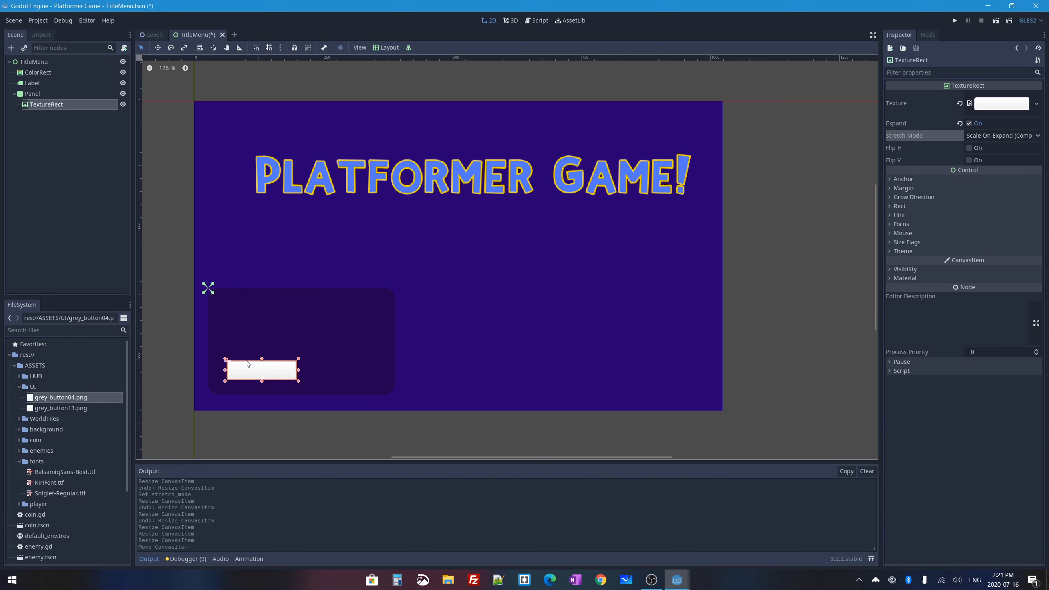
Step: Add a Label node as a child of Panel
{"action": "left_click", "coordinate": [26, 95]}
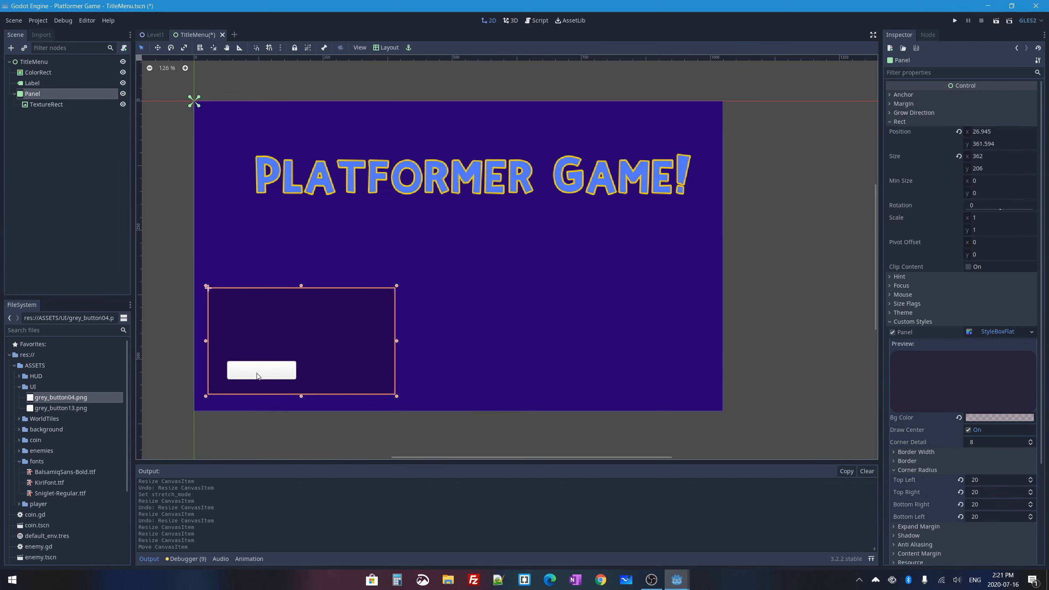
{"action": "left_click", "coordinate": [11, 48]}
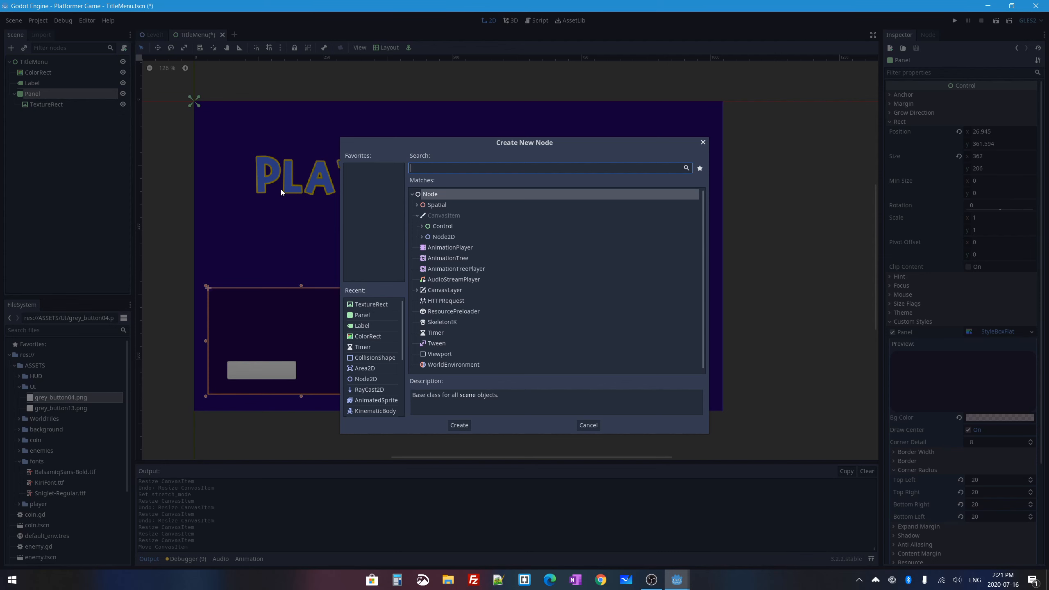
{"action": "type", "text": "label"}
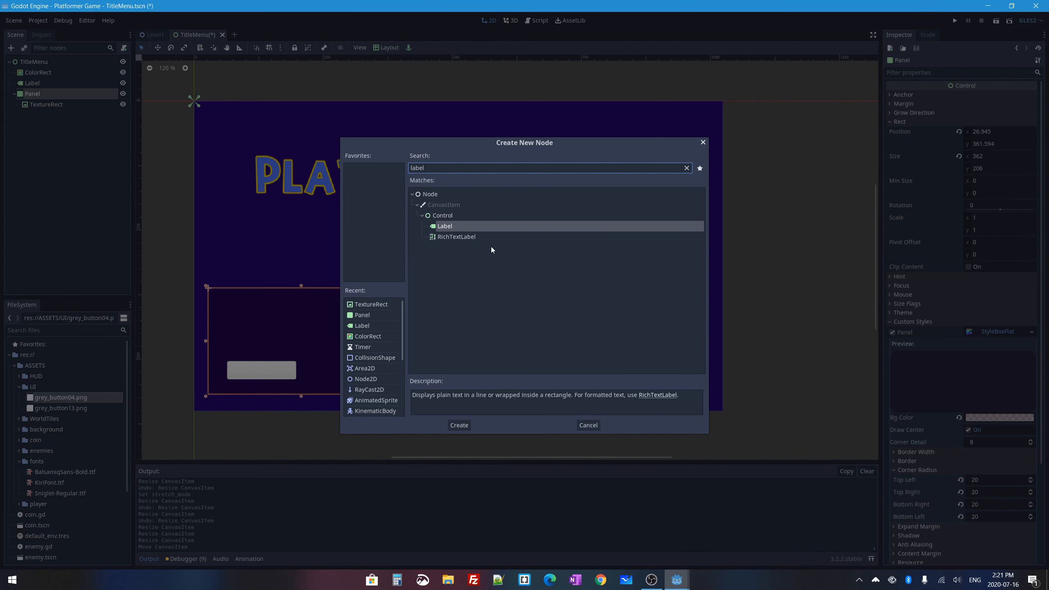
{"action": "double_click", "coordinate": [436, 226]}
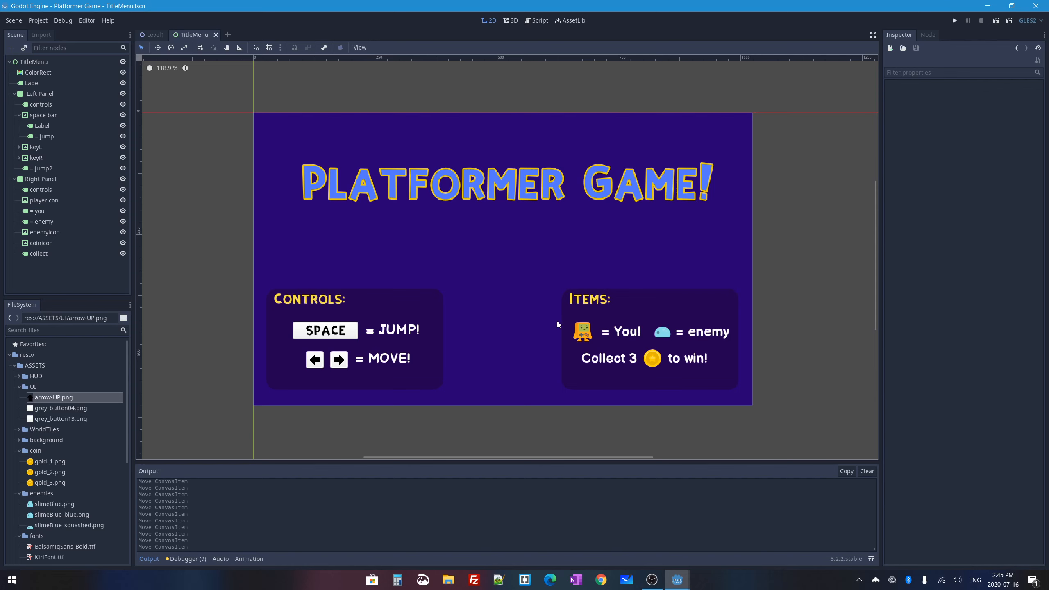
Step: Browse the button node types and add a Button node as a child of the TitleMenu root
{"action": "left_click", "coordinate": [33, 62]}
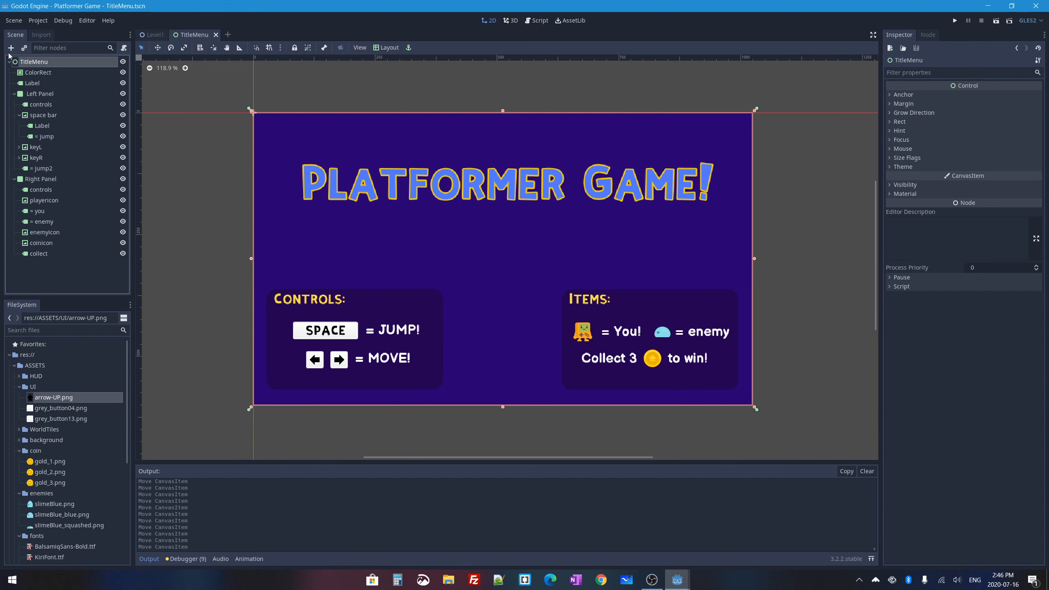
{"action": "left_click", "coordinate": [12, 49]}
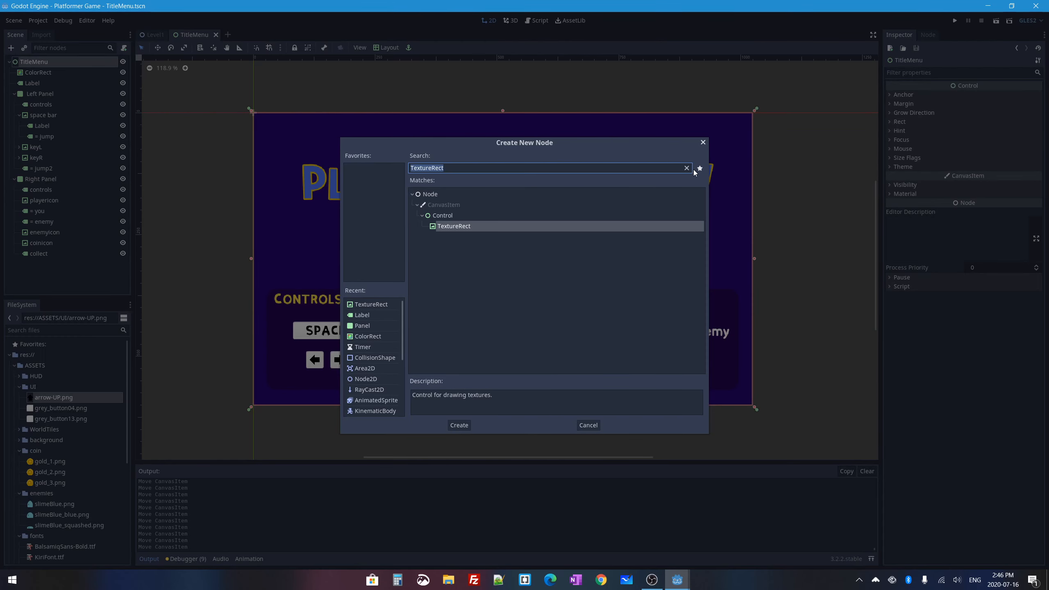
{"action": "left_click", "coordinate": [687, 167]}
{"action": "left_click", "coordinate": [422, 227]}
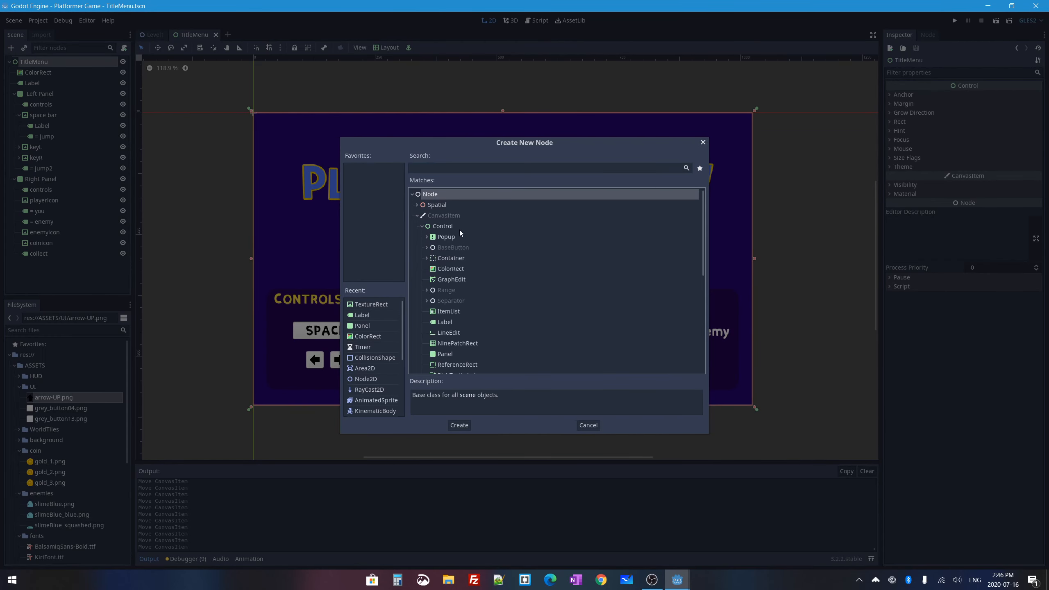
{"action": "scroll", "coordinate": [510, 260], "scroll_direction": "down", "scroll_amount": 3}
{"action": "scroll", "coordinate": [500, 310], "scroll_direction": "up", "scroll_amount": 3}
{"action": "left_click", "coordinate": [427, 248]}
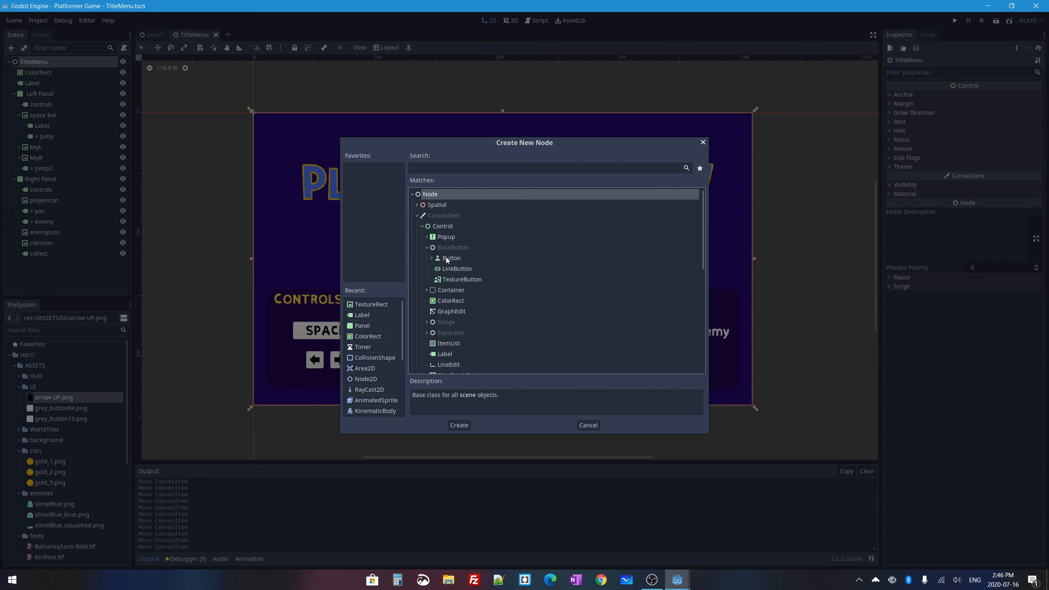
{"action": "left_click", "coordinate": [432, 258]}
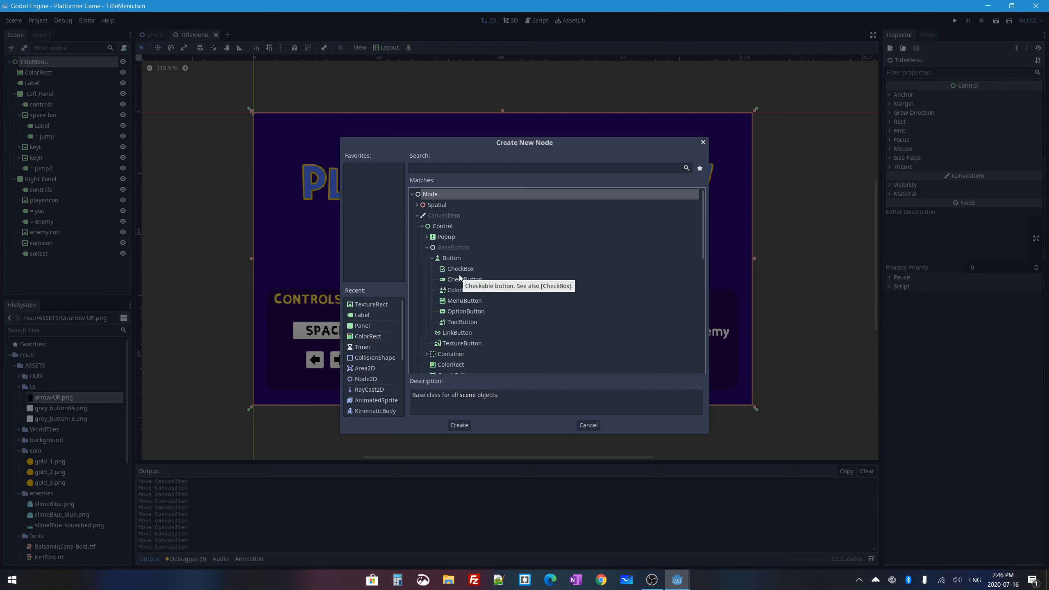
{"action": "left_click", "coordinate": [448, 259]}
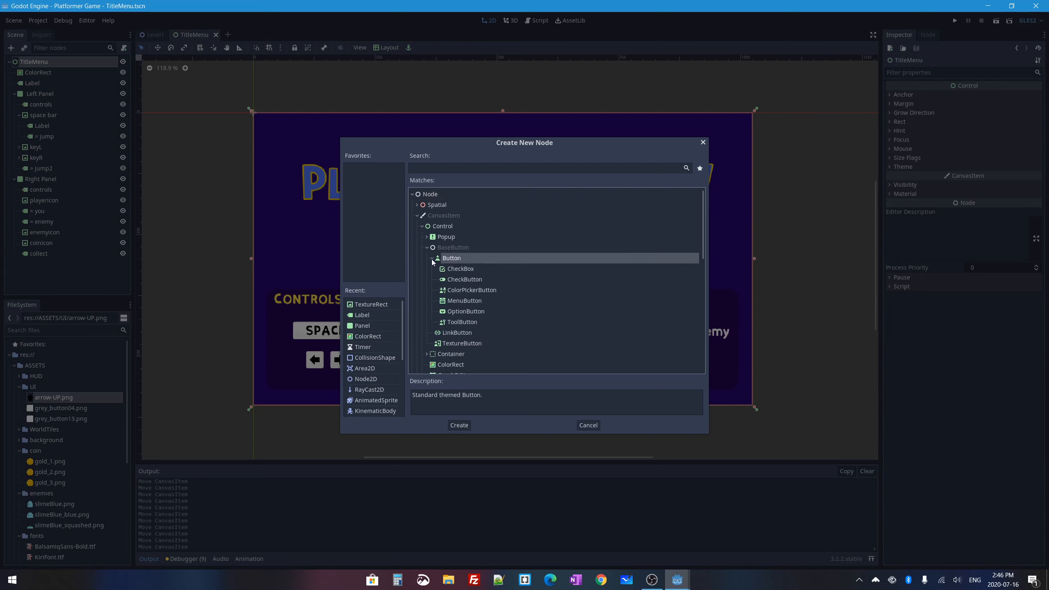
{"action": "left_click", "coordinate": [424, 168]}
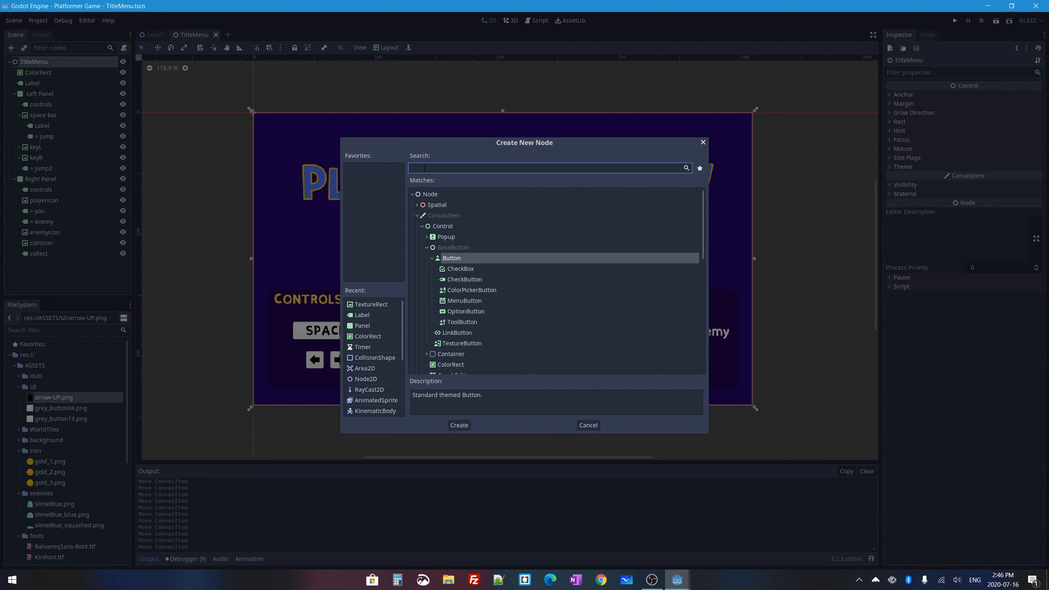
{"action": "type", "text": "button"}
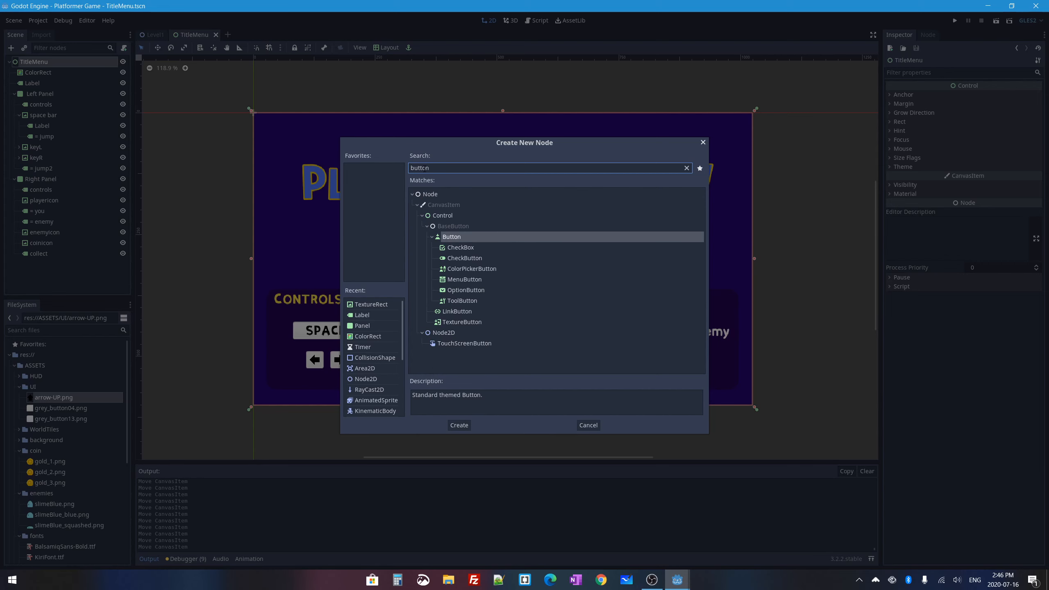
{"action": "double_click", "coordinate": [449, 238]}
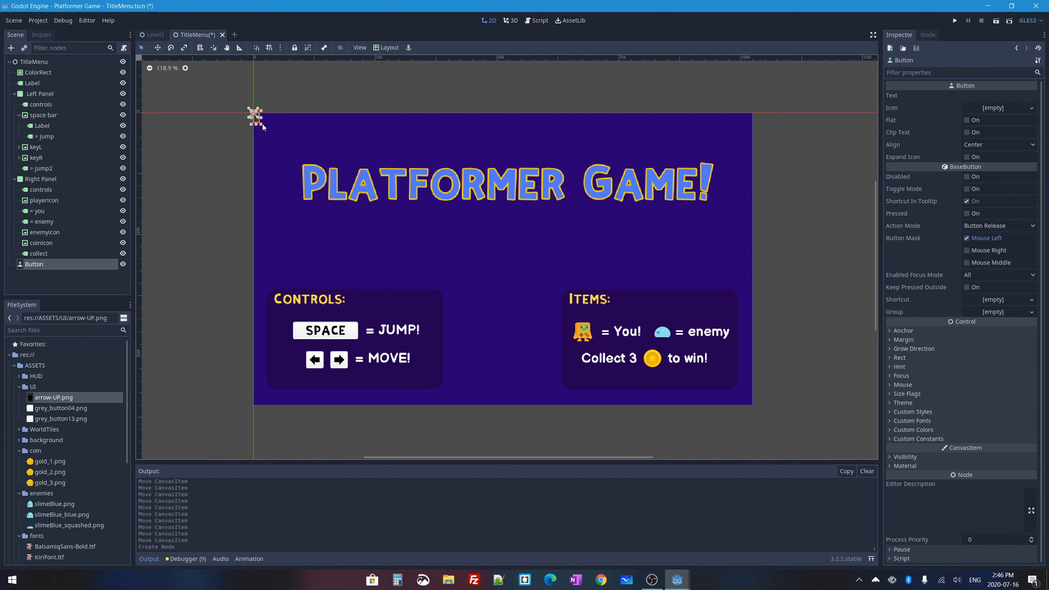
Step: Enlarge the new button, centre it between the title and the two panels, and set its text to PLAY!
{"action": "left_click_drag", "start_coordinate": [259, 123], "coordinate": [514, 249]}
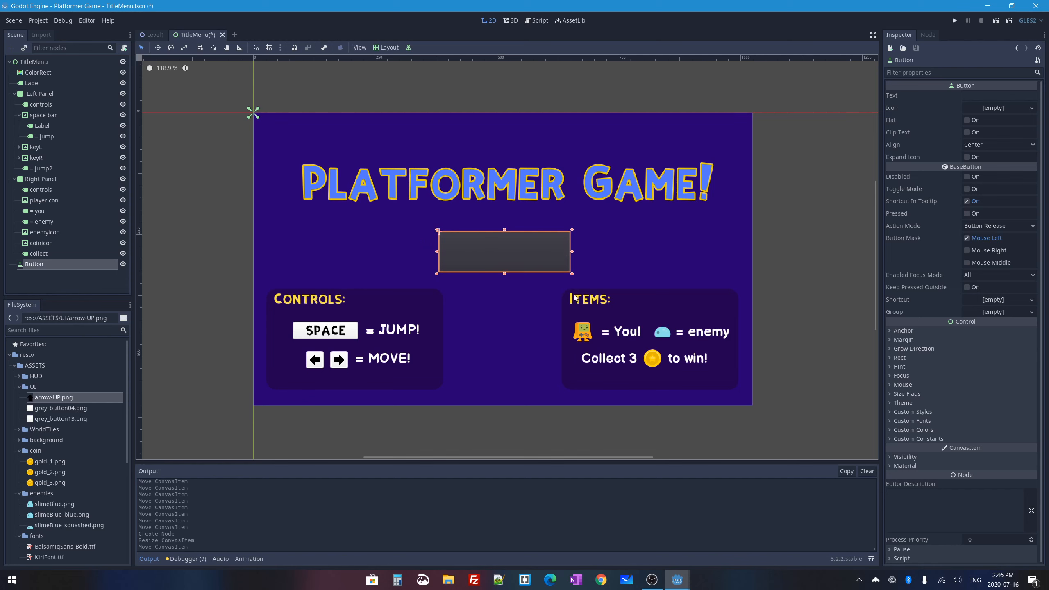
{"action": "left_click", "coordinate": [669, 248]}
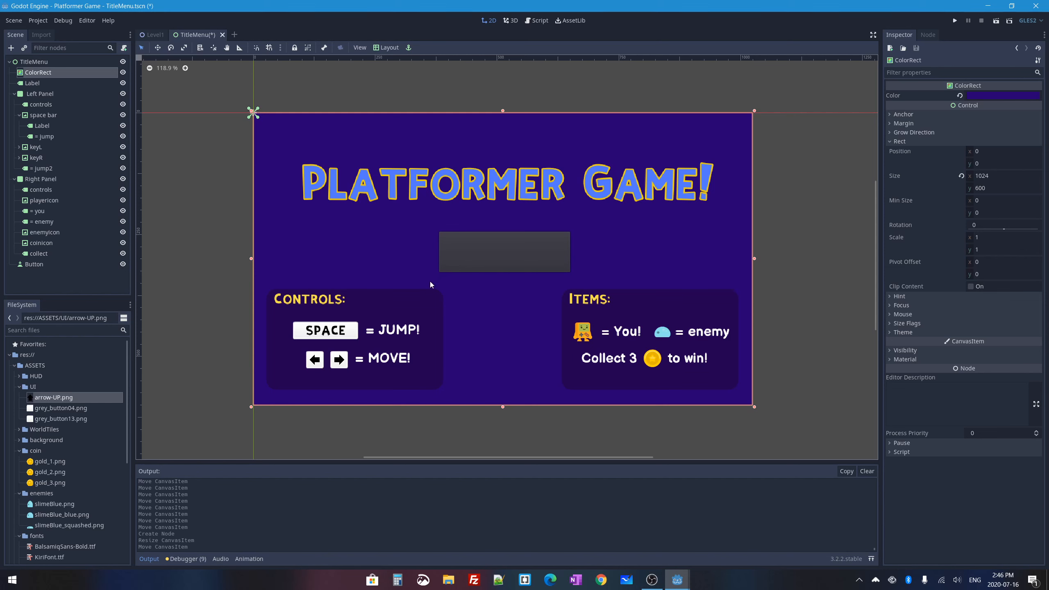
{"action": "left_click", "coordinate": [512, 248]}
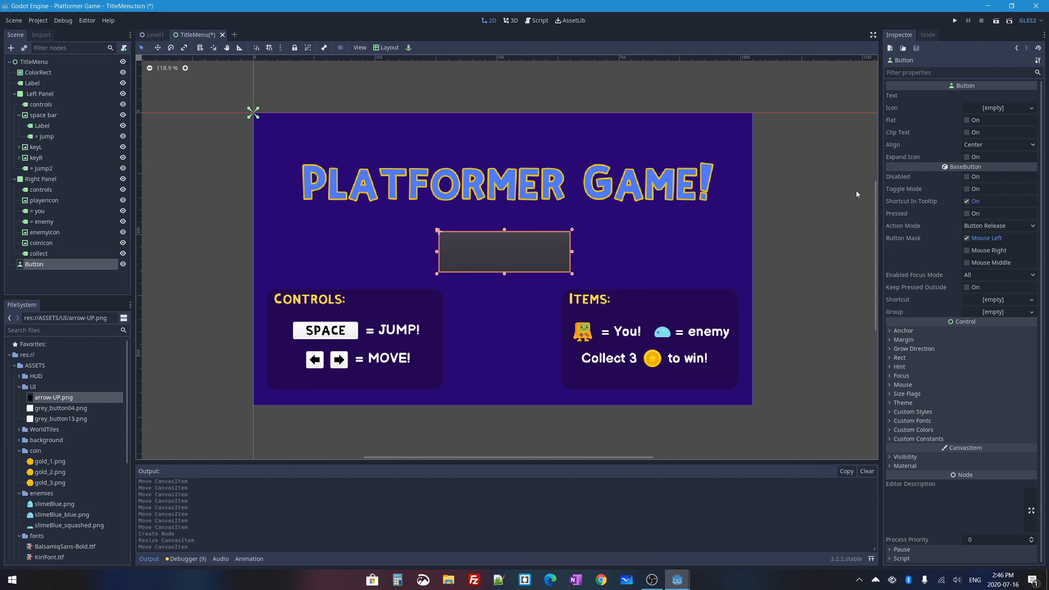
{"action": "left_click", "coordinate": [987, 95]}
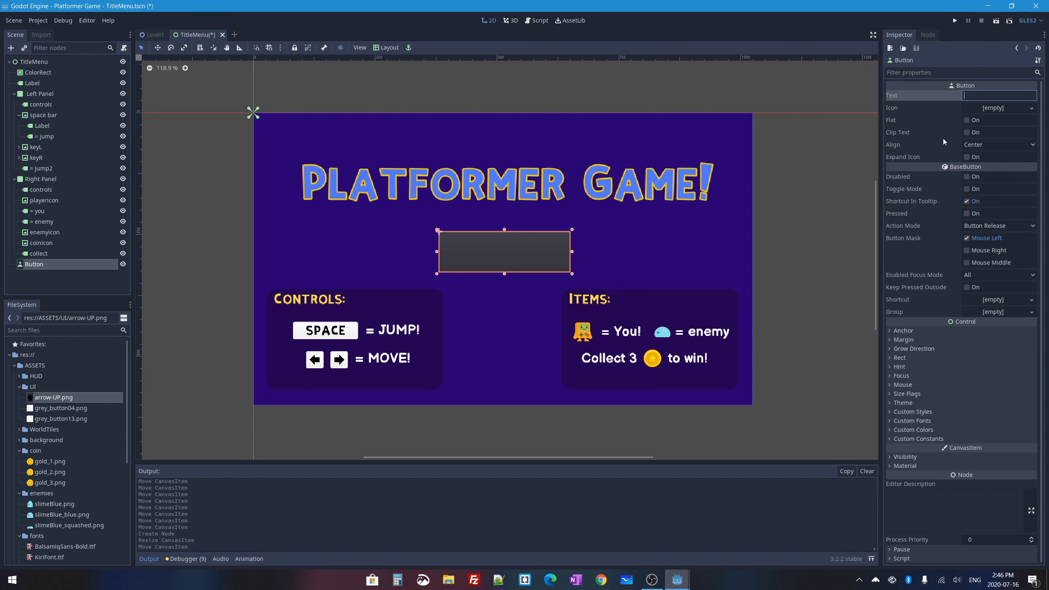
{"action": "type", "text": "PLAY!"}
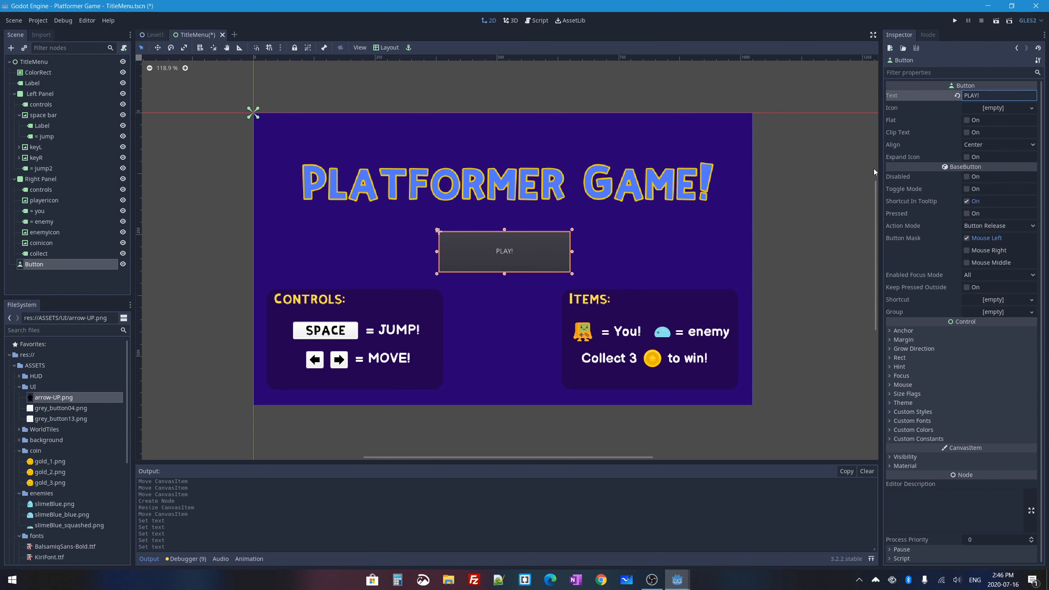
Step: Create a new DynamicFont as the button's custom font and expand its Font data settings
{"action": "left_click", "coordinate": [893, 421]}
{"action": "left_click", "coordinate": [1032, 431]}
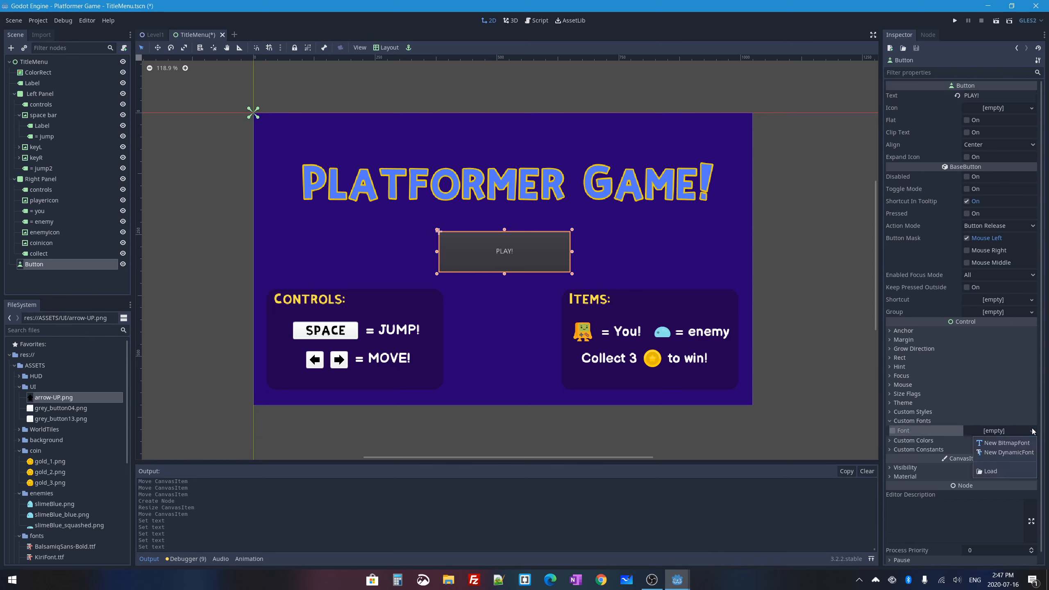
{"action": "left_click", "coordinate": [1013, 452]}
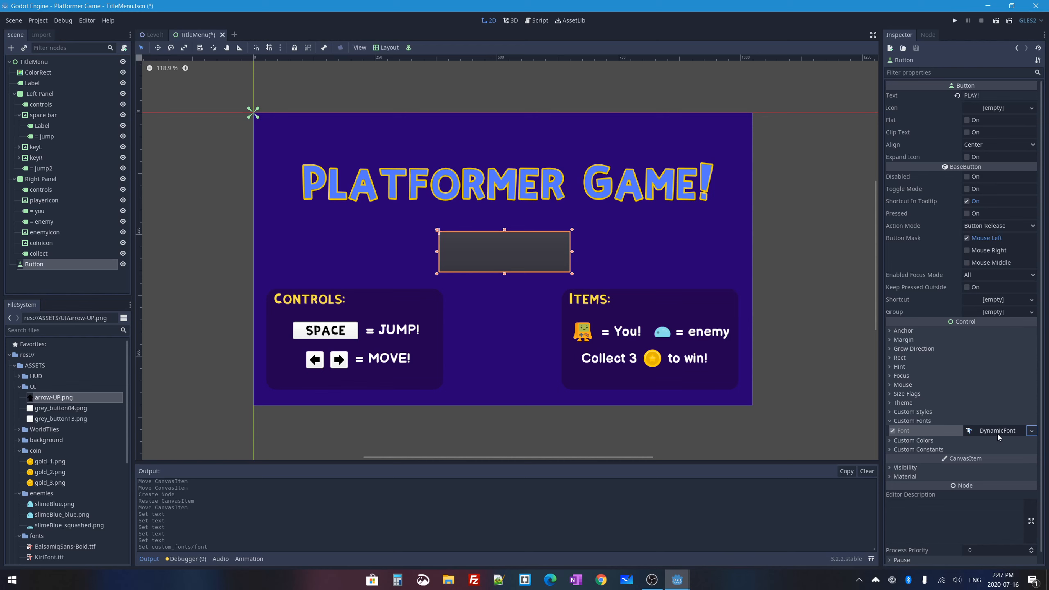
{"action": "left_click", "coordinate": [999, 431]}
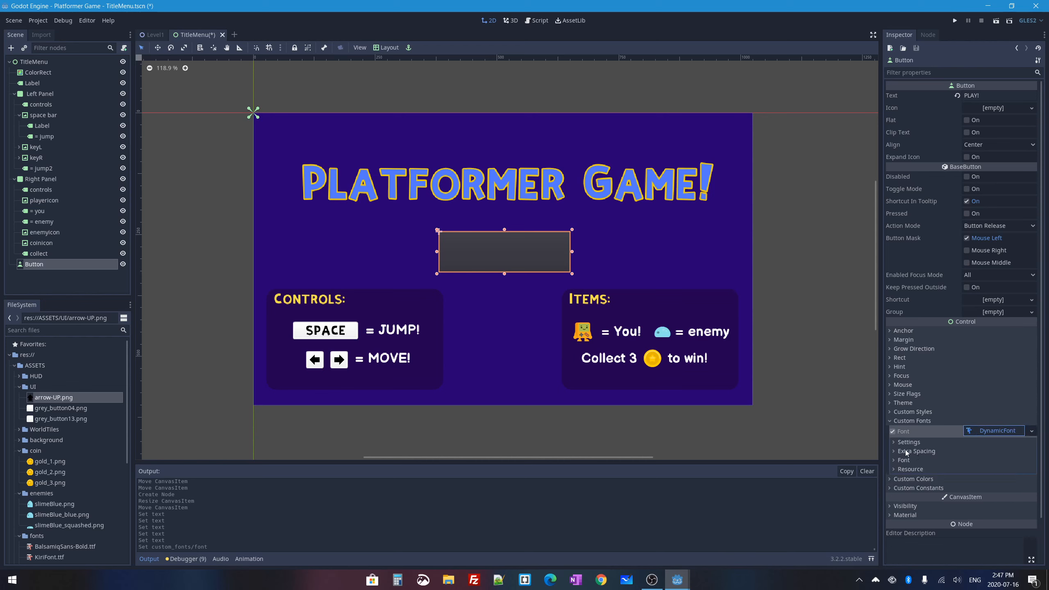
{"action": "left_click", "coordinate": [895, 459]}
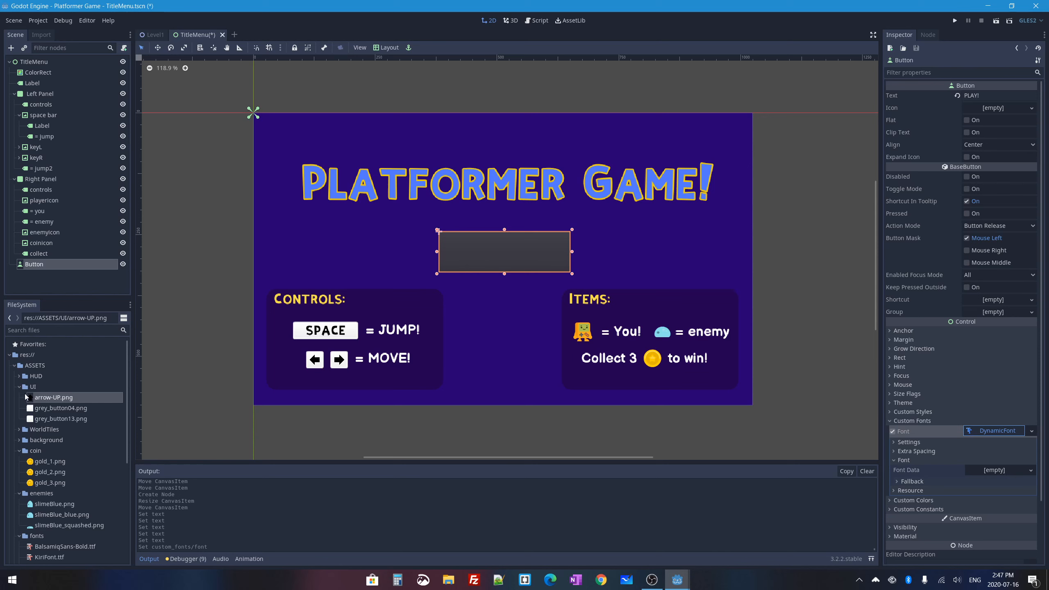
{"action": "scroll", "coordinate": [45, 536], "scroll_direction": "down", "scroll_amount": 3}
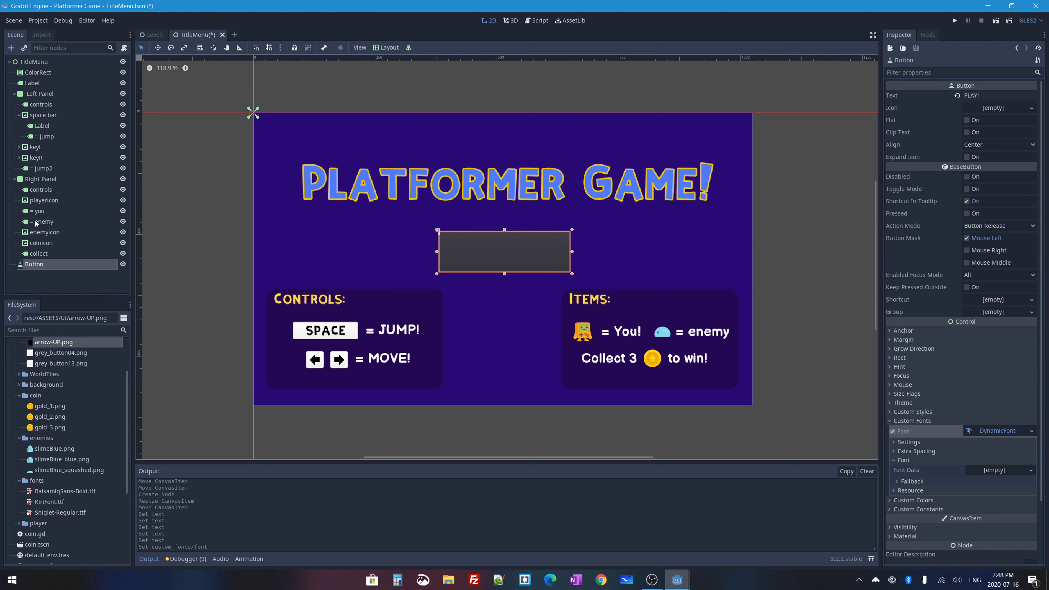
Step: Examine the Rect properties of the left arrow's TextureRect in the Controls panel
{"action": "left_click", "coordinate": [314, 359]}
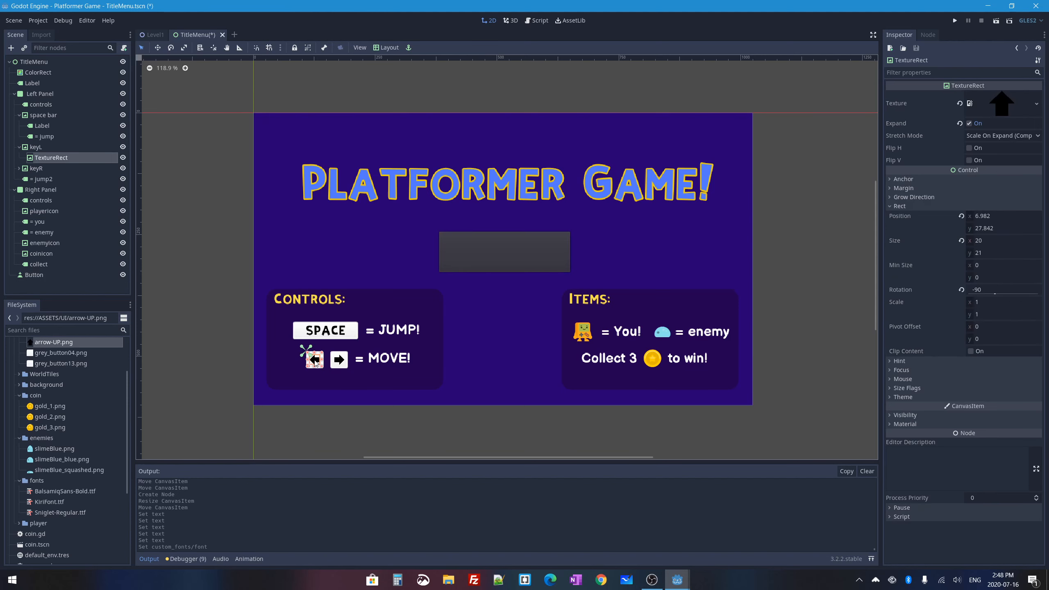
{"action": "left_click", "coordinate": [890, 206]}
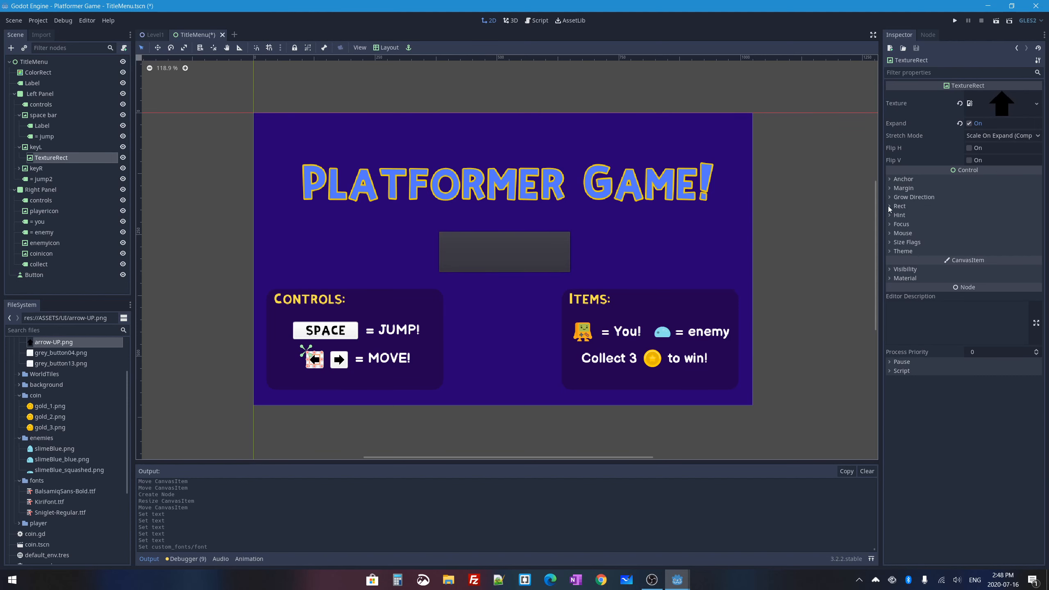
{"action": "left_click", "coordinate": [889, 206]}
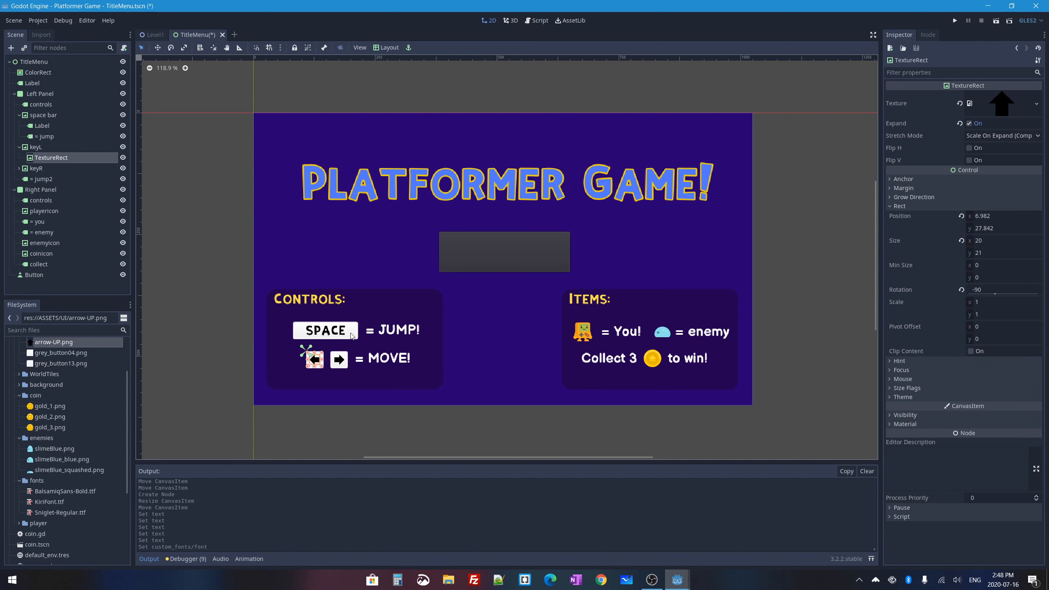
Step: Assign KiriFont.ttf as the PLAY! button's font data and set the font size to 40
{"action": "left_click", "coordinate": [498, 248]}
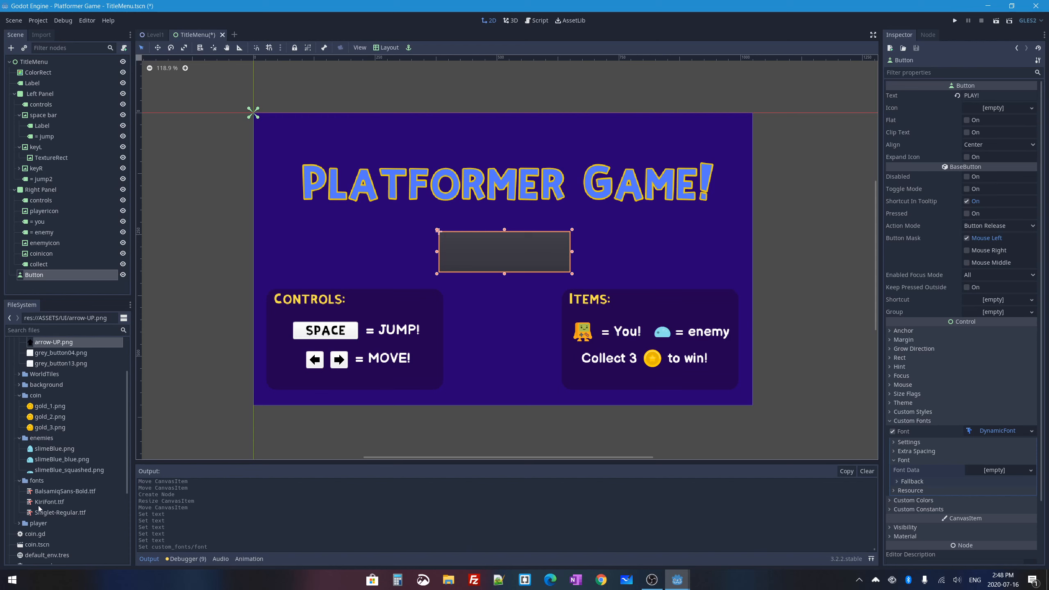
{"action": "left_click_drag", "start_coordinate": [42, 505], "coordinate": [997, 474]}
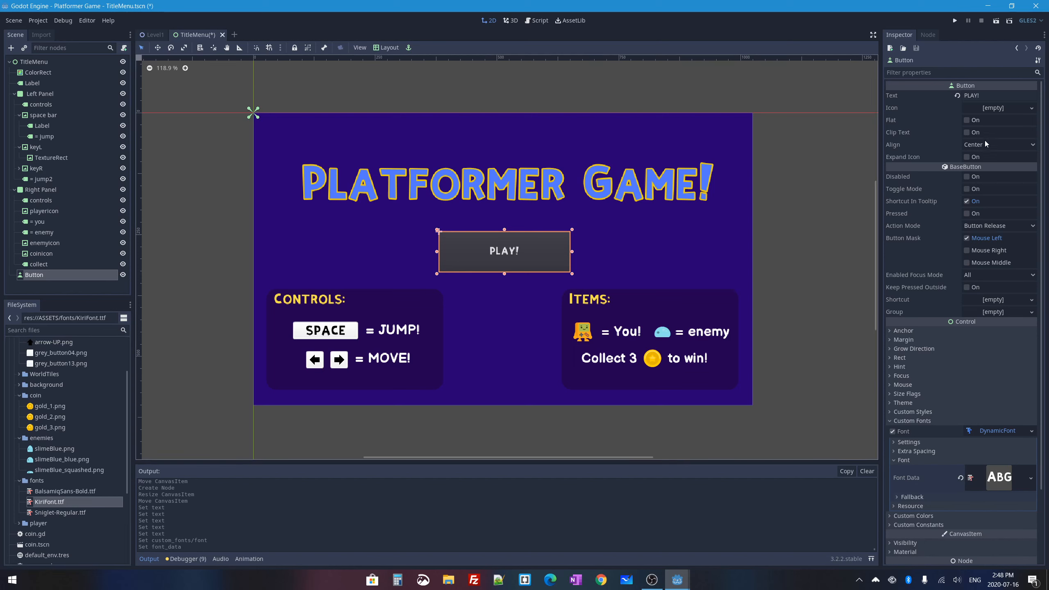
{"action": "left_click", "coordinate": [893, 442]}
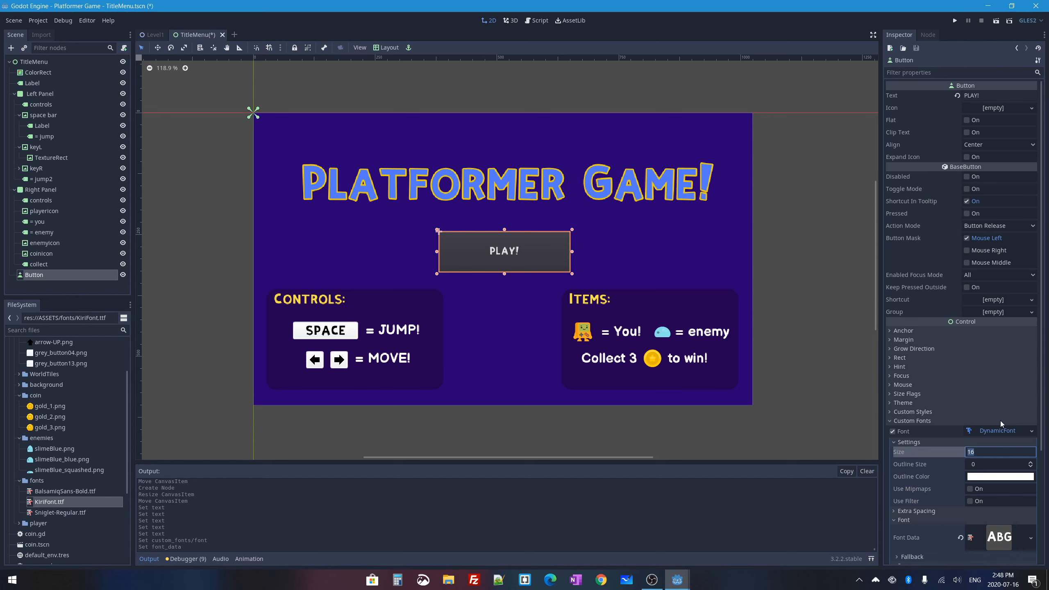
{"action": "type", "text": "40"}
{"action": "key", "text": "Return"}
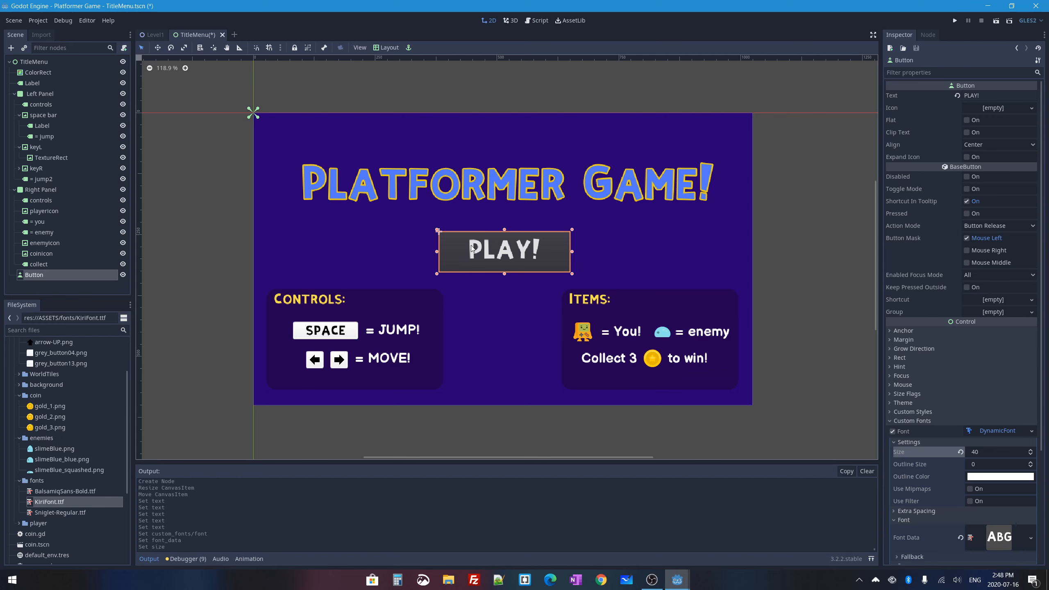
Step: Make the PLAY! button flat, and save and test-run the TitleMenu scene
{"action": "left_click", "coordinate": [967, 120]}
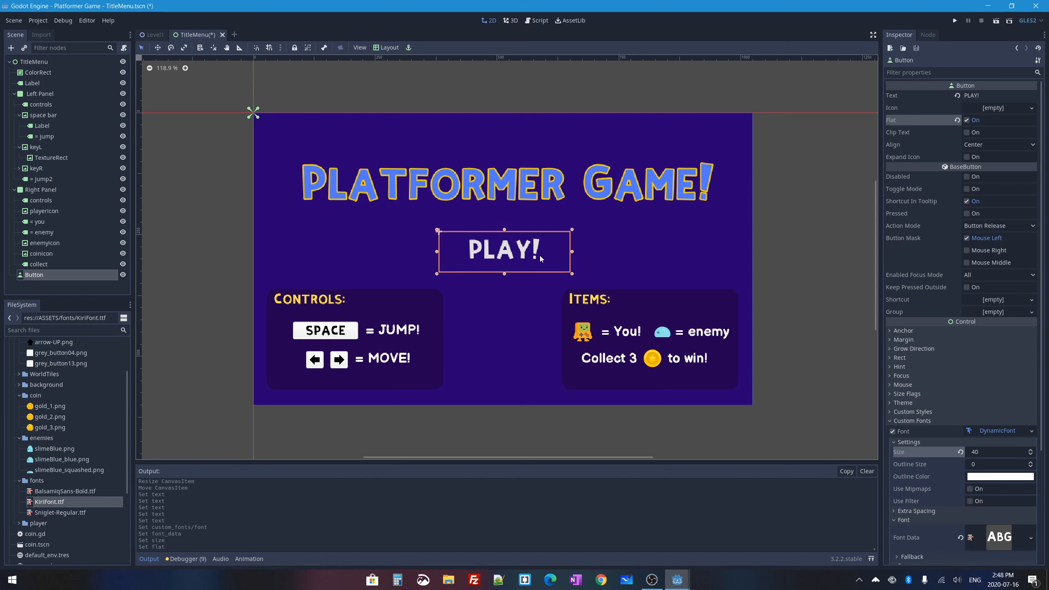
{"action": "left_click", "coordinate": [780, 203]}
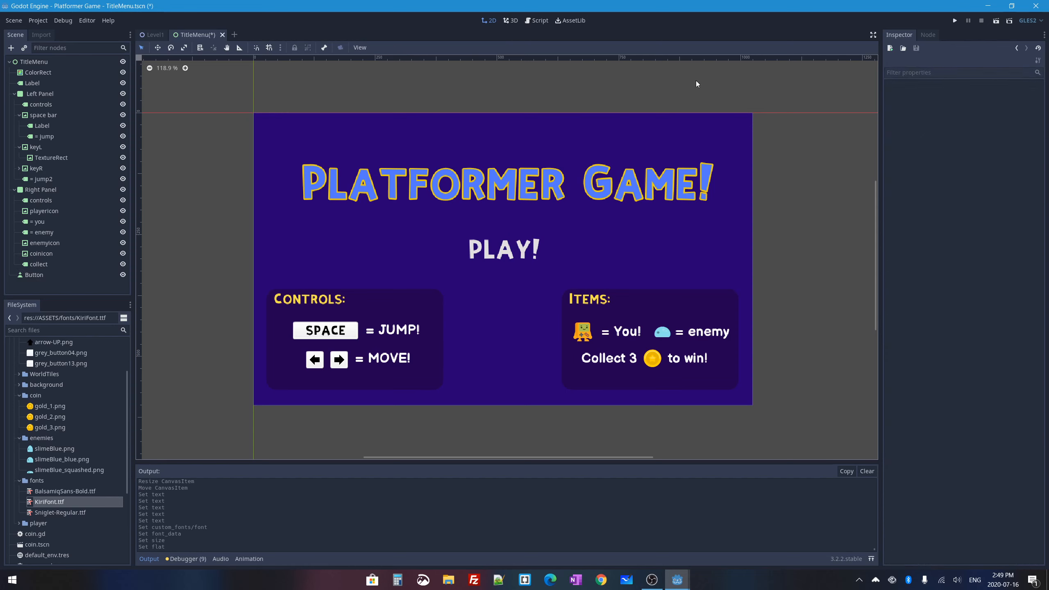
{"action": "key", "text": "ctrl+s"}
{"action": "left_click", "coordinate": [997, 20]}
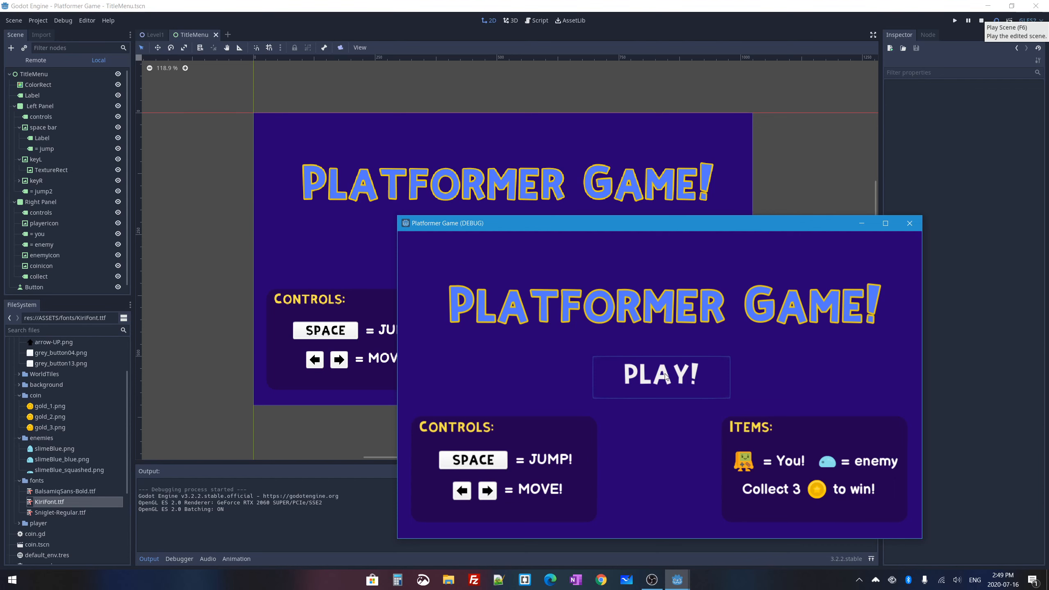
{"action": "left_click", "coordinate": [909, 223]}
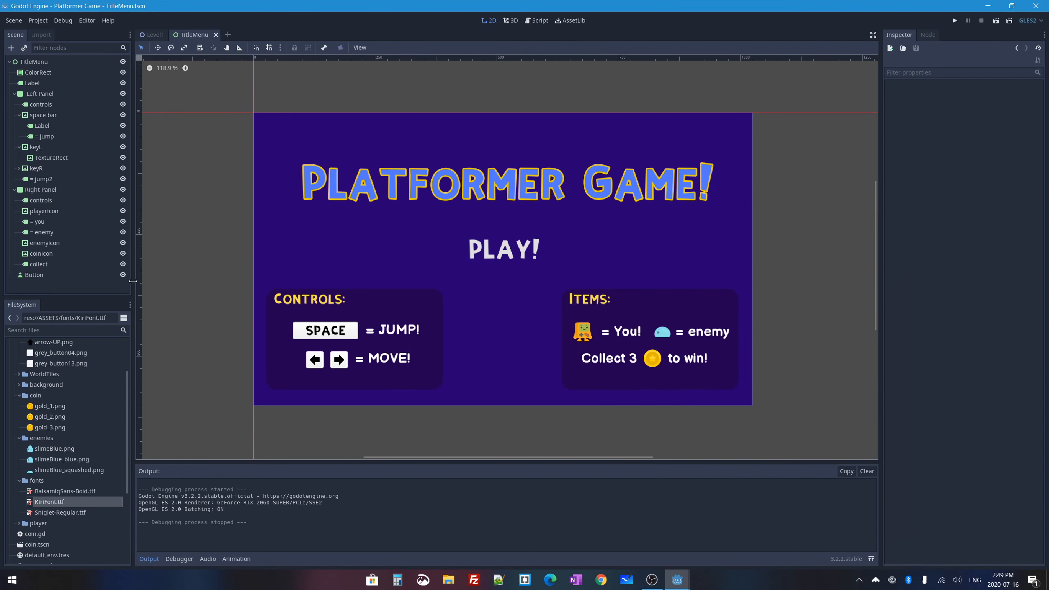
Step: Rename the Button node to PlayButton
{"action": "double_click", "coordinate": [33, 276]}
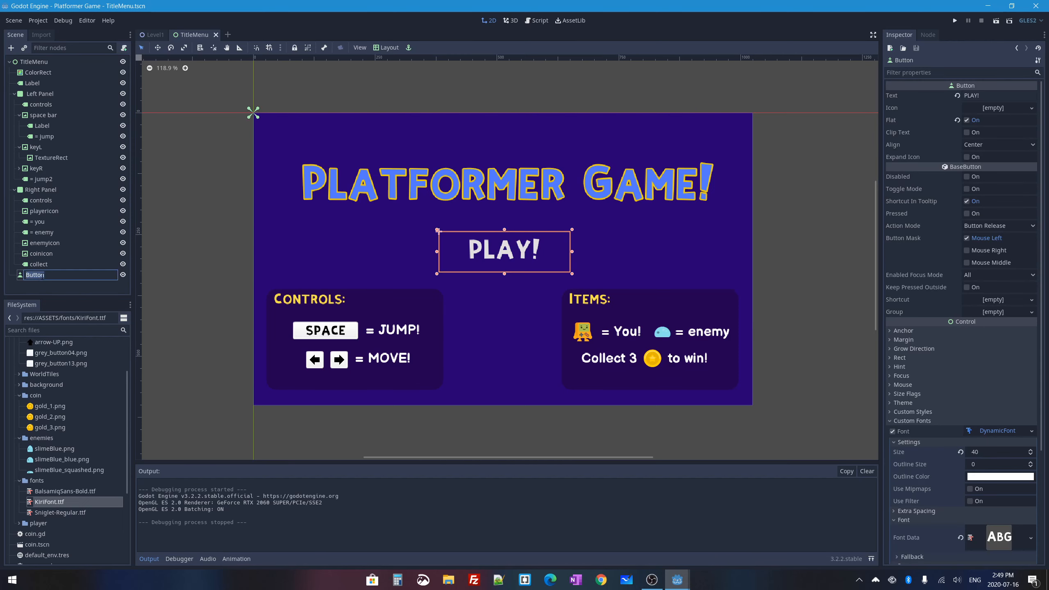
{"action": "type", "text": "PlayButton"}
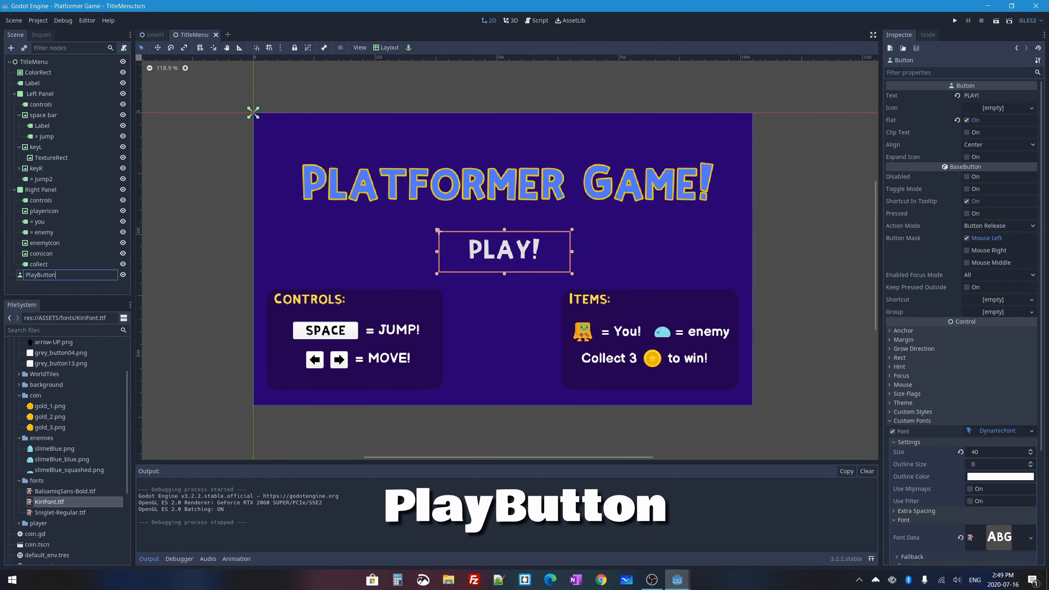